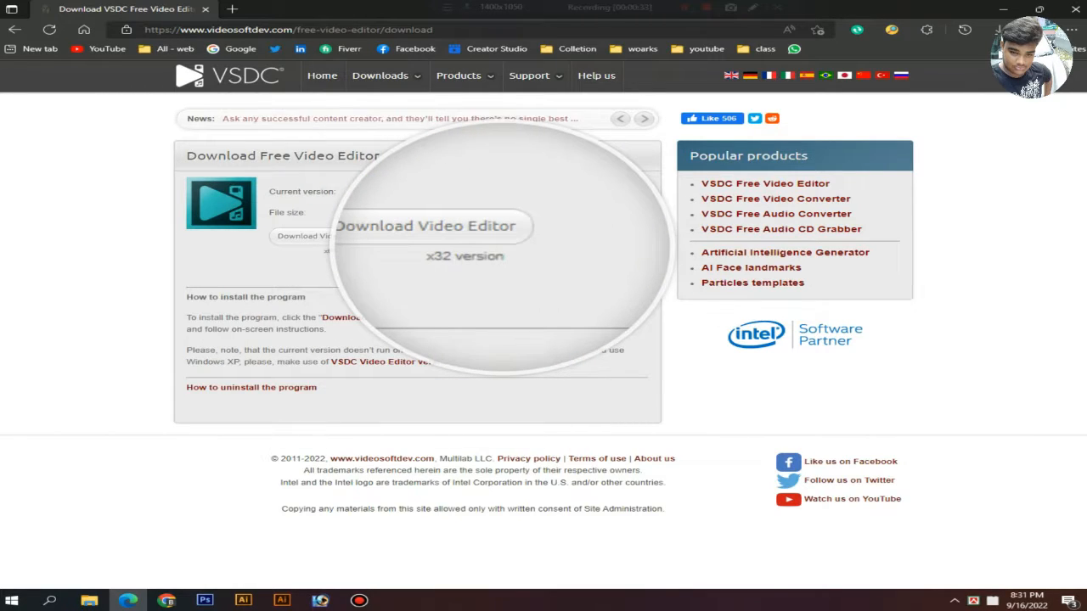
Step: Download the VSDC Free Video Editor from its official download page
{"action": "left_click", "coordinate": [344, 242]}
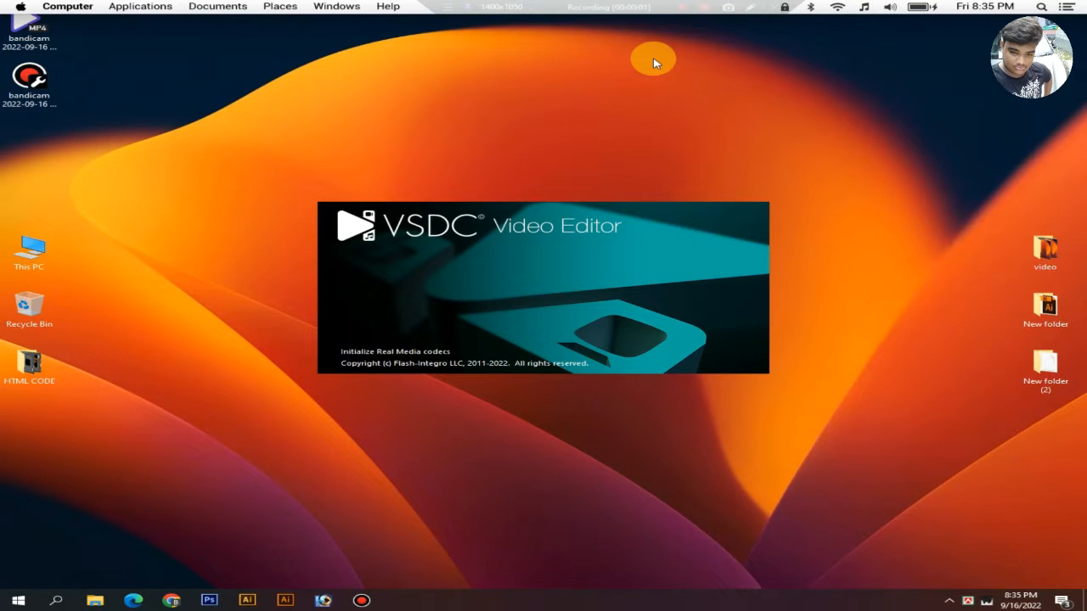
{"action": "right_click", "coordinate": [655, 63]}
{"action": "left_click", "coordinate": [690, 95]}
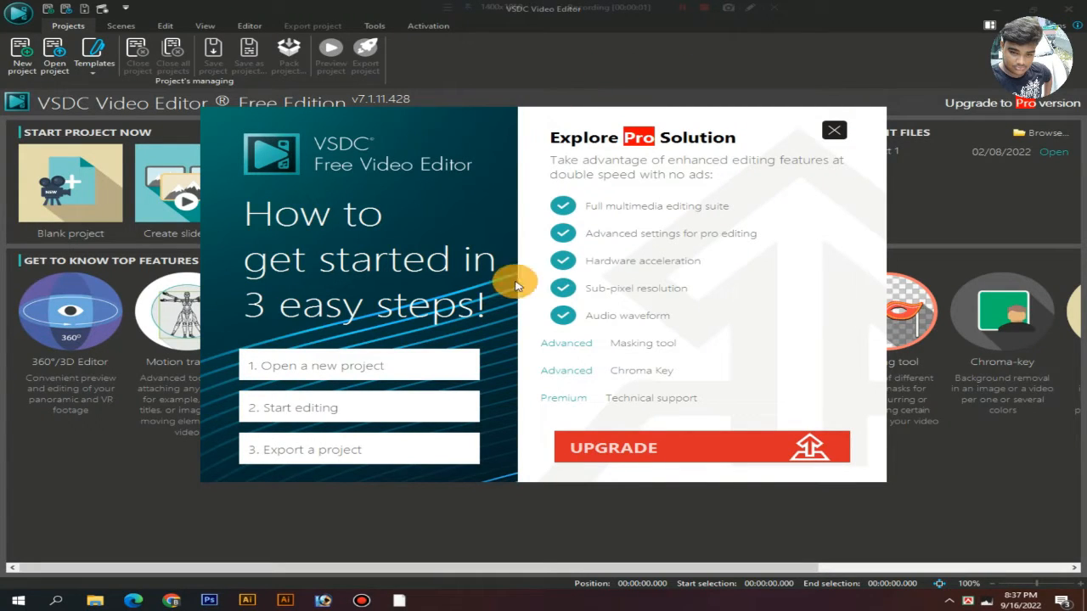
Step: Dismiss the Pro upgrade offer and the prompt to download version 7.1.13
{"action": "left_click", "coordinate": [830, 132]}
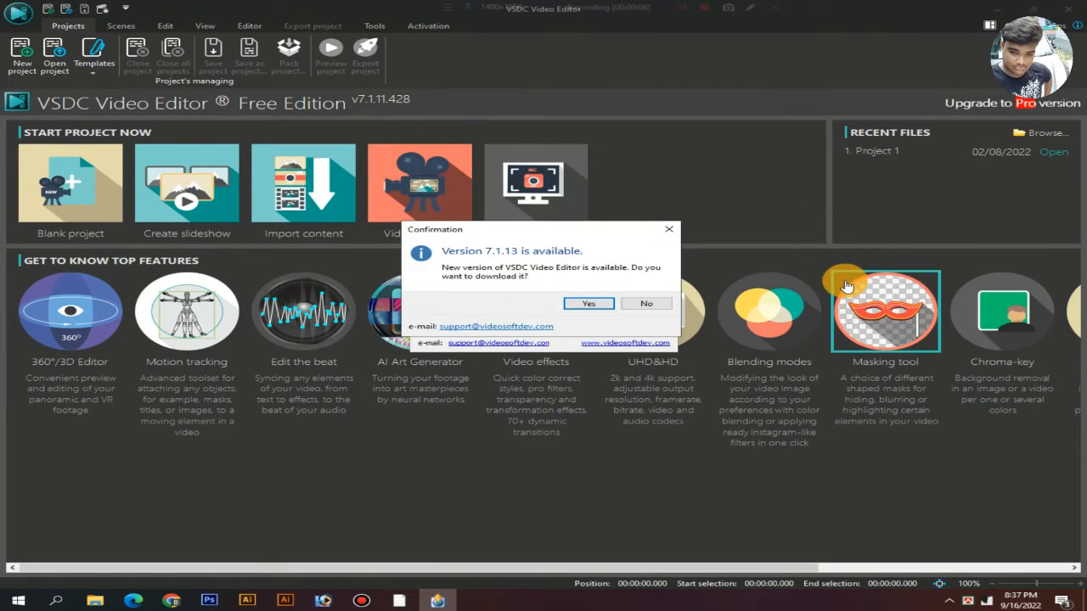
{"action": "left_click", "coordinate": [670, 231]}
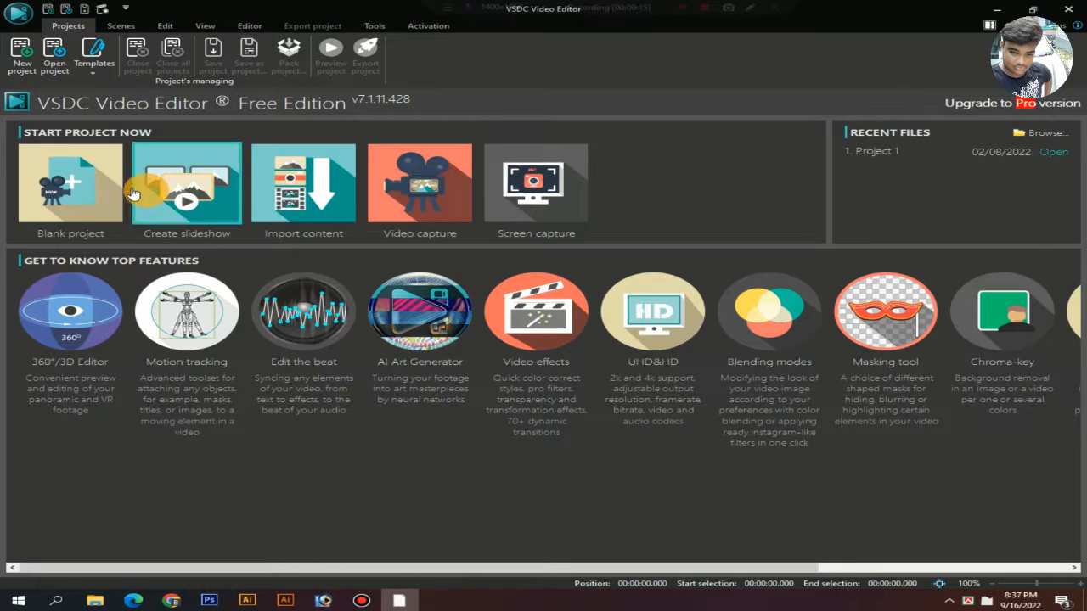
Step: Create a blank project titled "new in the" with the preset video settings
{"action": "left_click", "coordinate": [19, 189]}
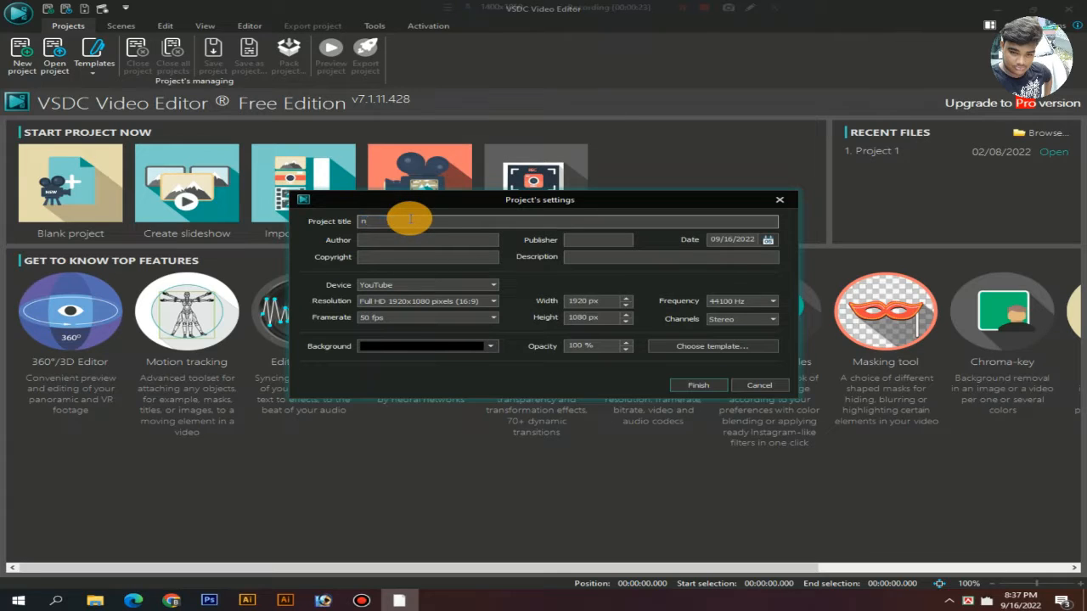
{"action": "type", "text": "new i"}
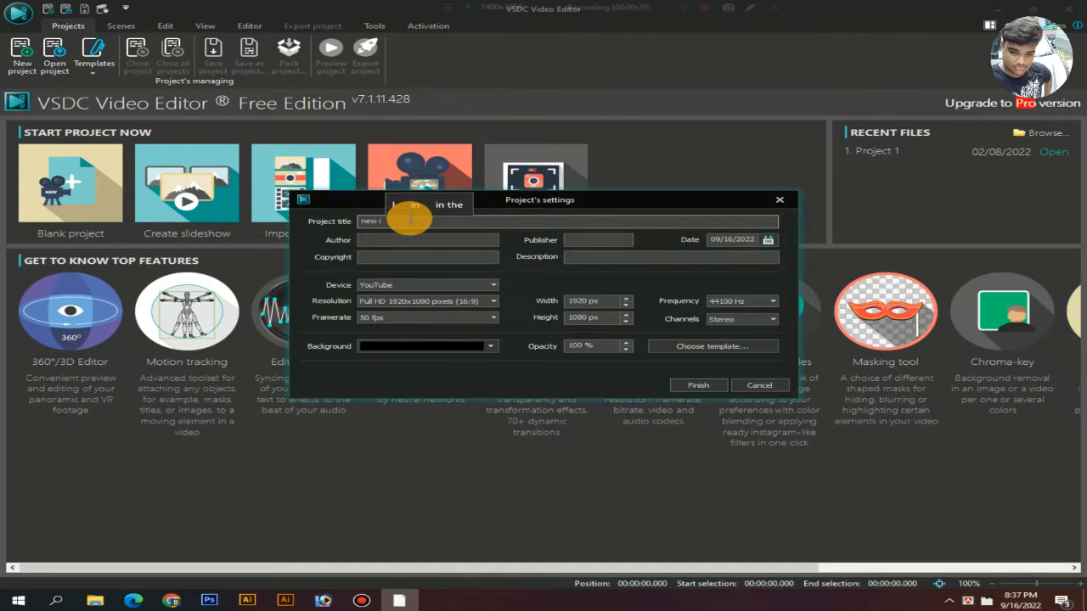
{"action": "left_click", "coordinate": [449, 205]}
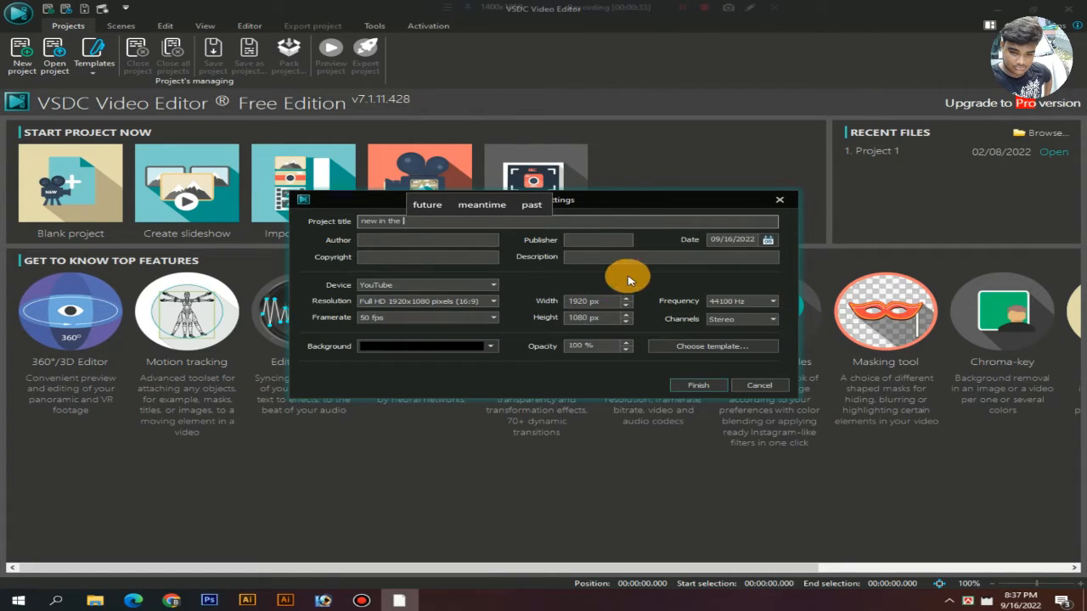
{"action": "left_click", "coordinate": [692, 387]}
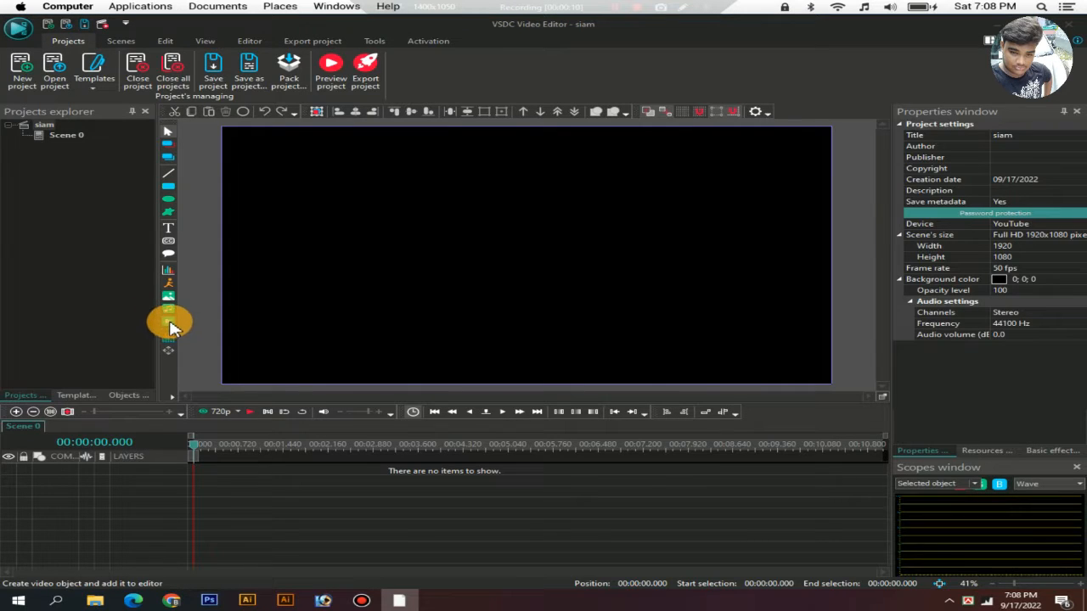
{"action": "left_click", "coordinate": [176, 329]}
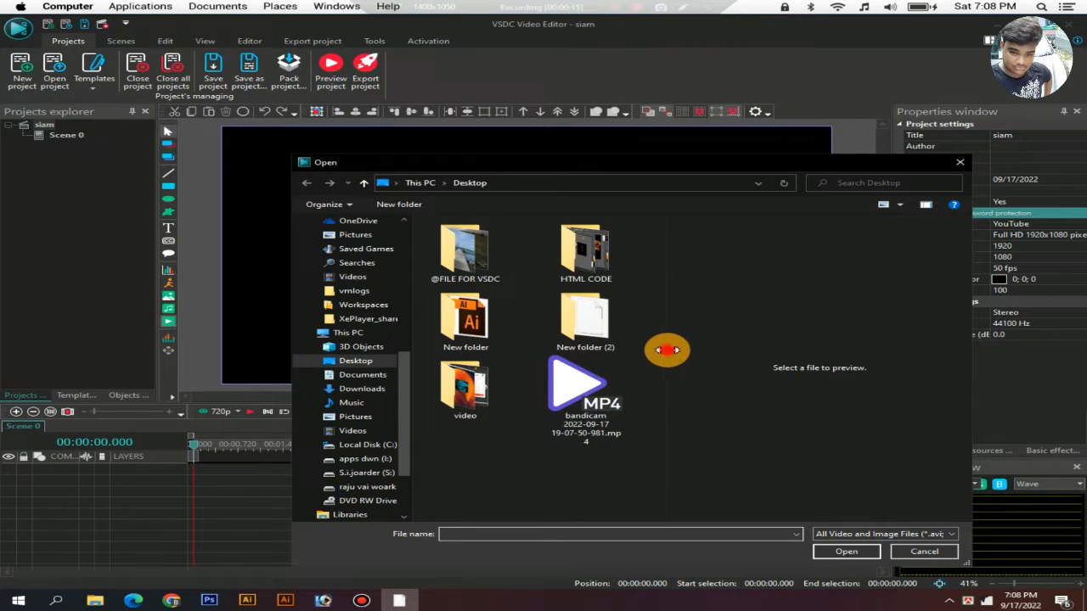
{"action": "left_click_drag", "start_coordinate": [668, 350], "coordinate": [841, 342]}
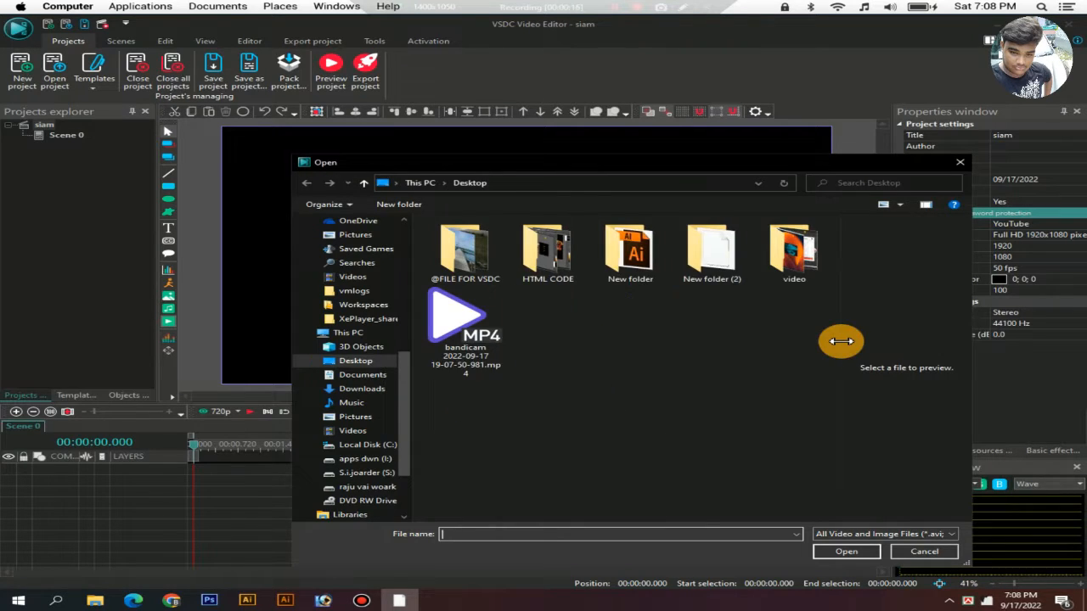
{"action": "left_click", "coordinate": [470, 267]}
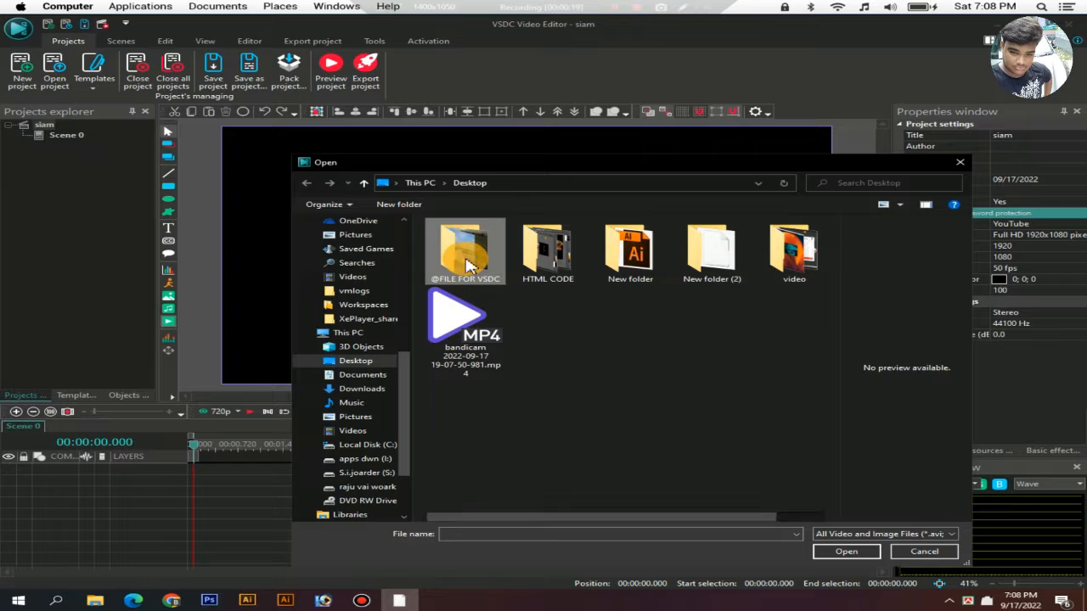
{"action": "double_click", "coordinate": [463, 266]}
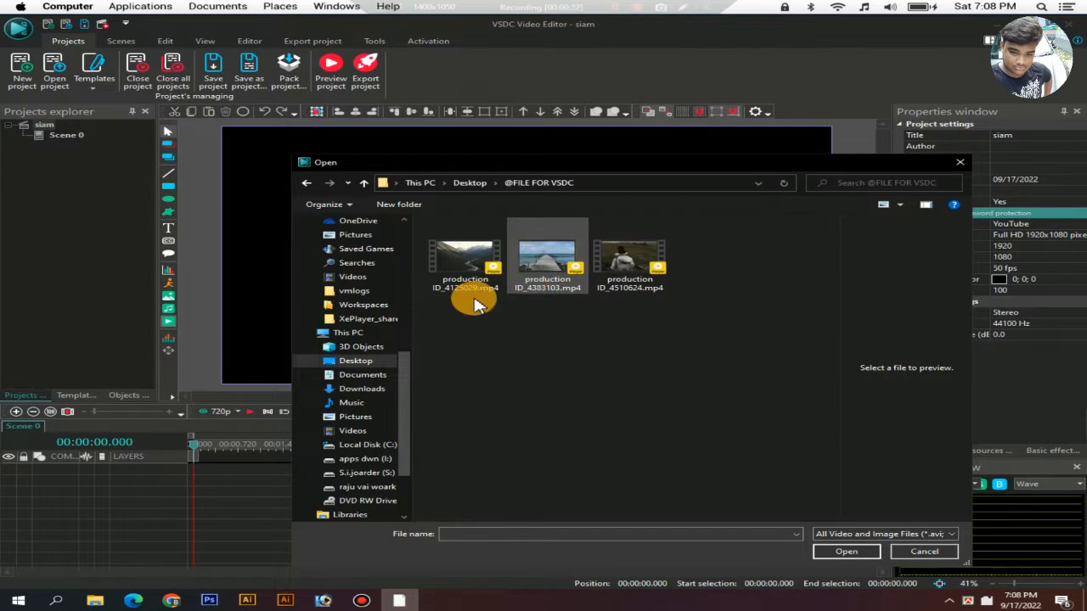
{"action": "left_click", "coordinate": [560, 265]}
{"action": "left_click", "coordinate": [463, 259]}
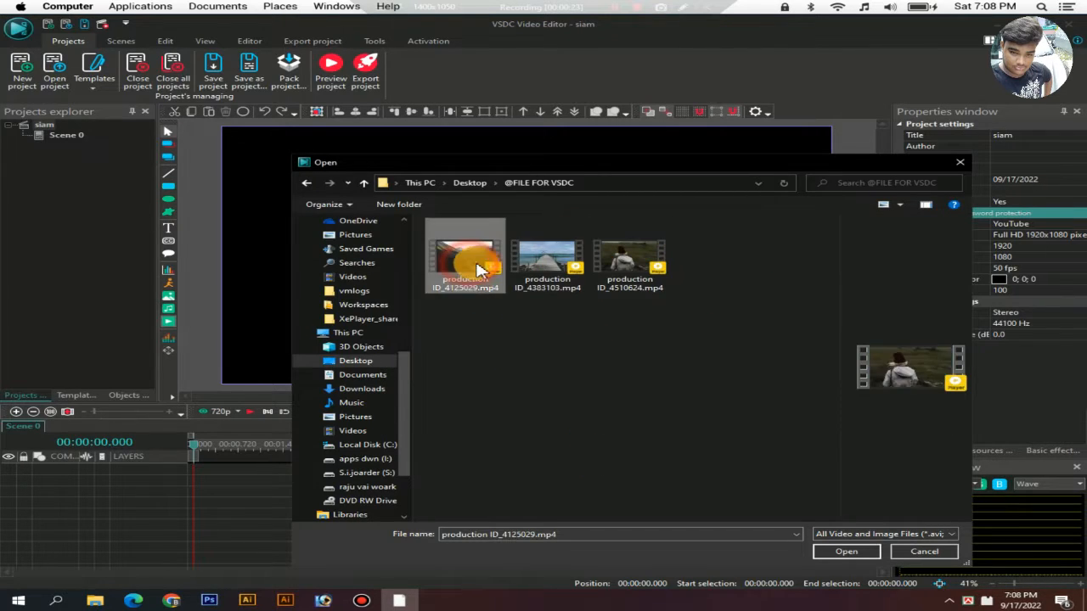
{"action": "left_click_drag", "start_coordinate": [453, 335], "coordinate": [736, 287]}
{"action": "left_click", "coordinate": [873, 553]}
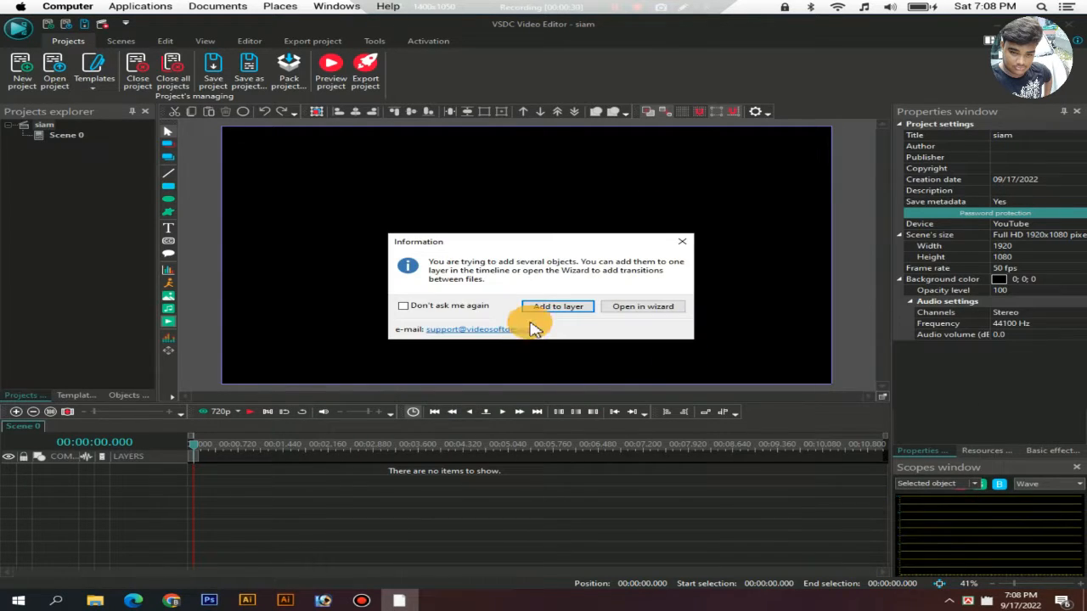
{"action": "left_click", "coordinate": [536, 312]}
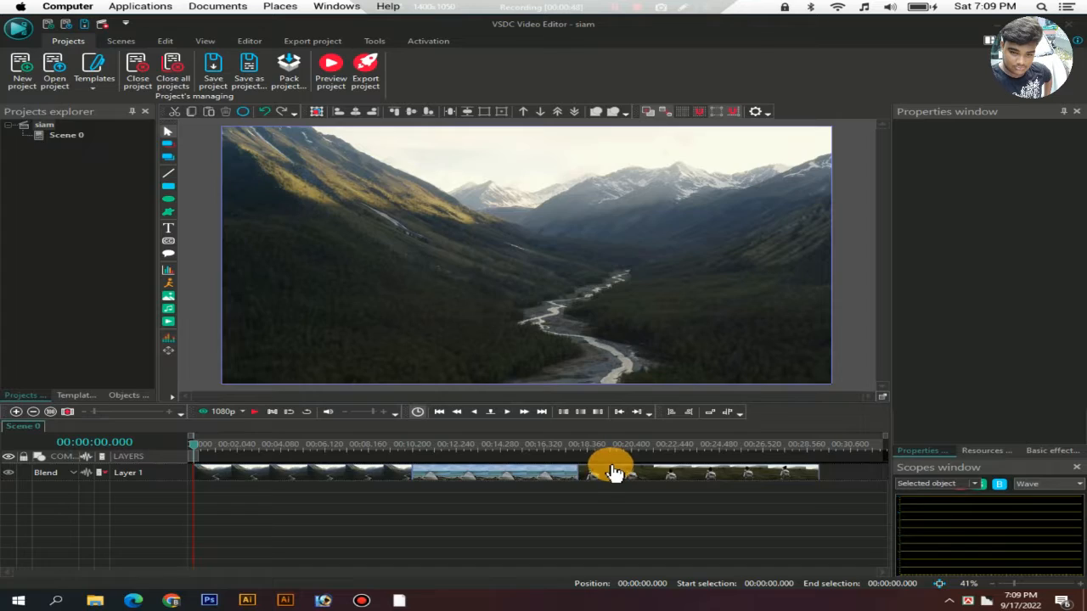
Step: Delete the first two clips from the timeline and move the remaining hiker clip to the timeline's start
{"action": "left_click", "coordinate": [367, 472]}
{"action": "key", "text": "Delete"}
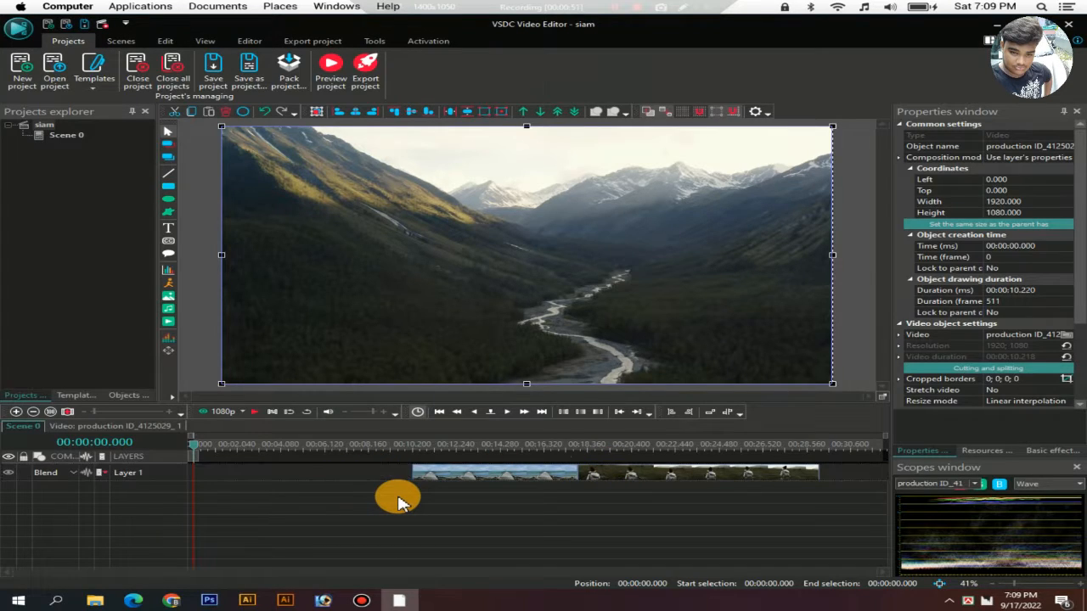
{"action": "left_click", "coordinate": [423, 474]}
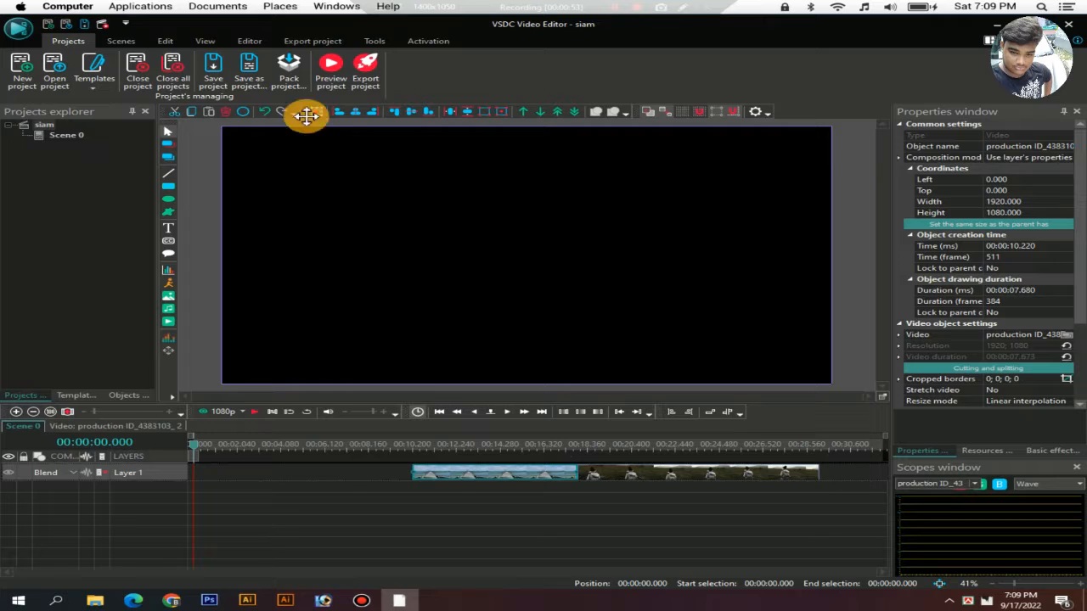
{"action": "left_click", "coordinate": [249, 44]}
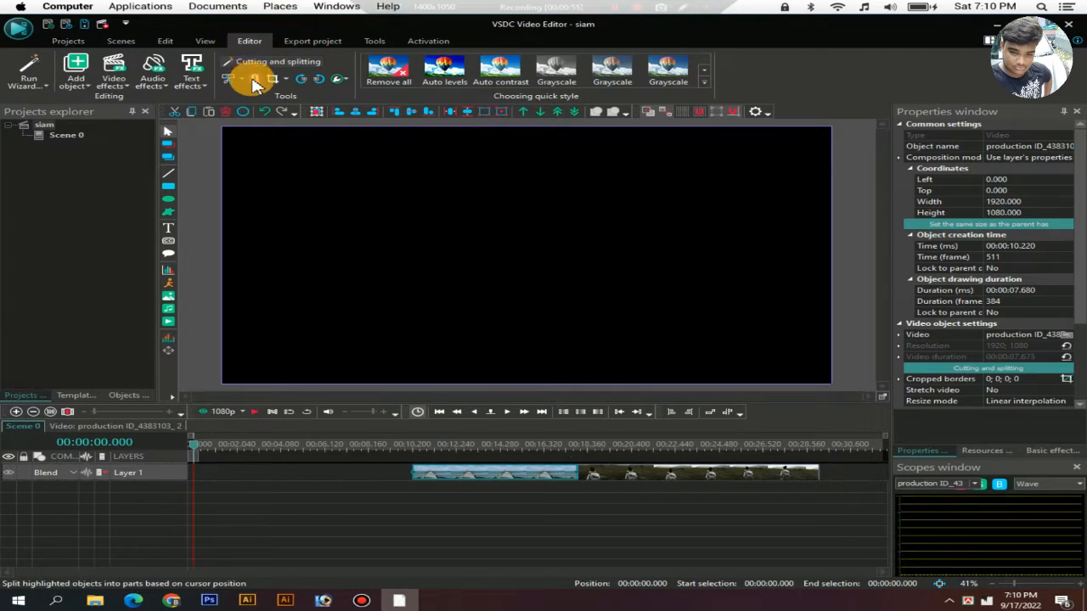
{"action": "left_click", "coordinate": [226, 114]}
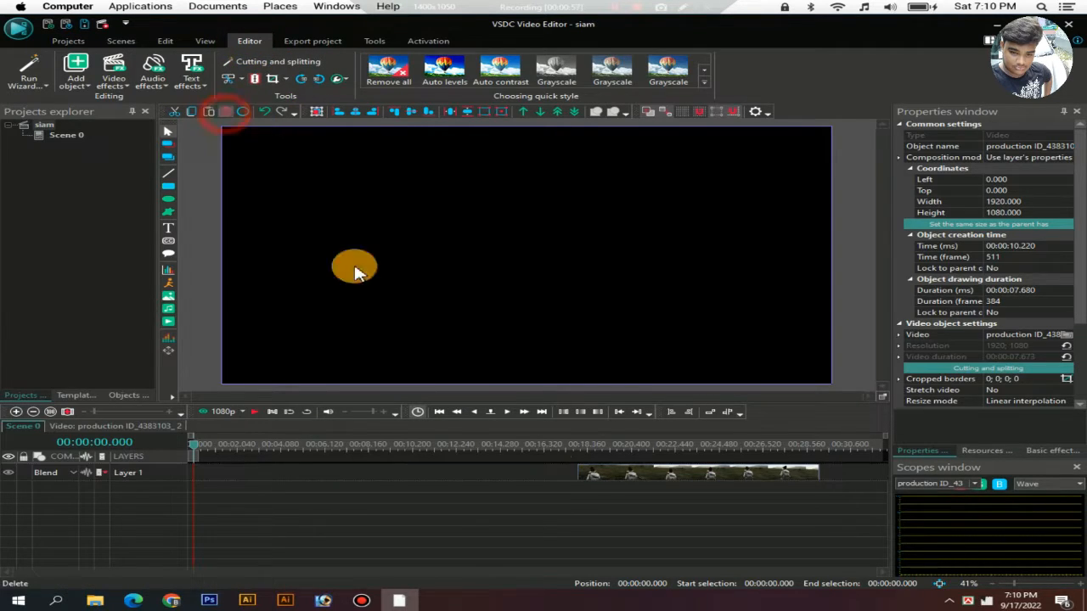
{"action": "left_click_drag", "start_coordinate": [605, 481], "coordinate": [179, 473]}
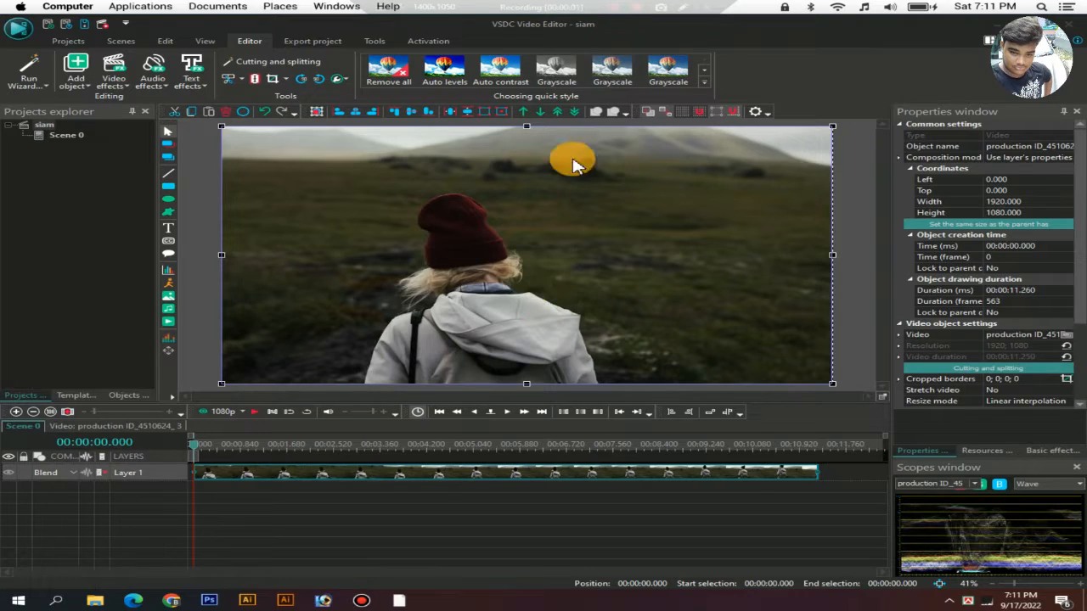
Step: Split the hiker clip into two parts at 00:00:02.620
{"action": "left_click_drag", "start_coordinate": [195, 452], "coordinate": [340, 459]}
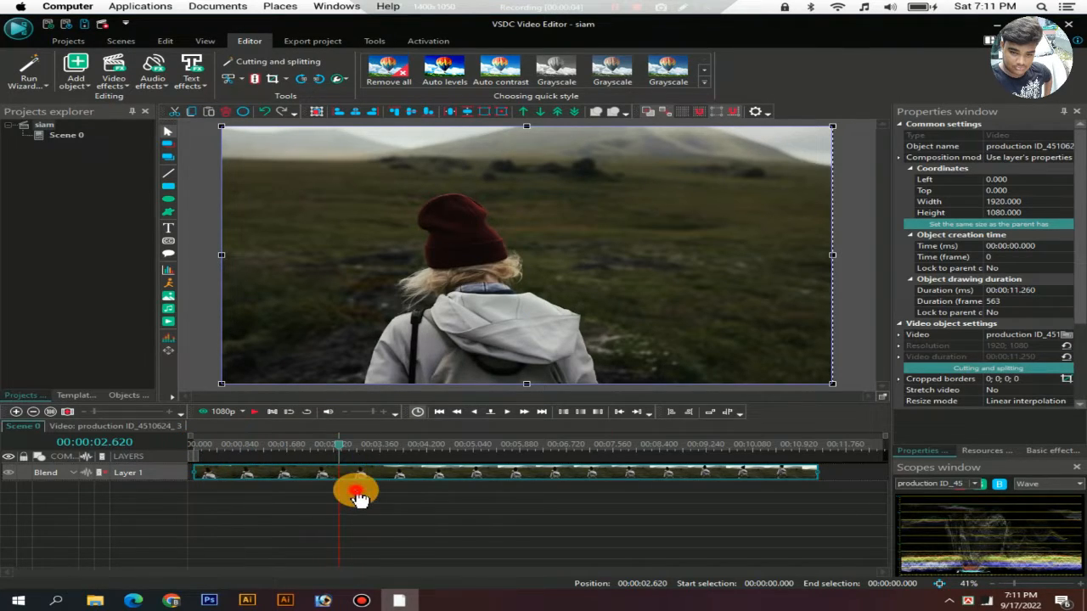
{"action": "left_click", "coordinate": [398, 473]}
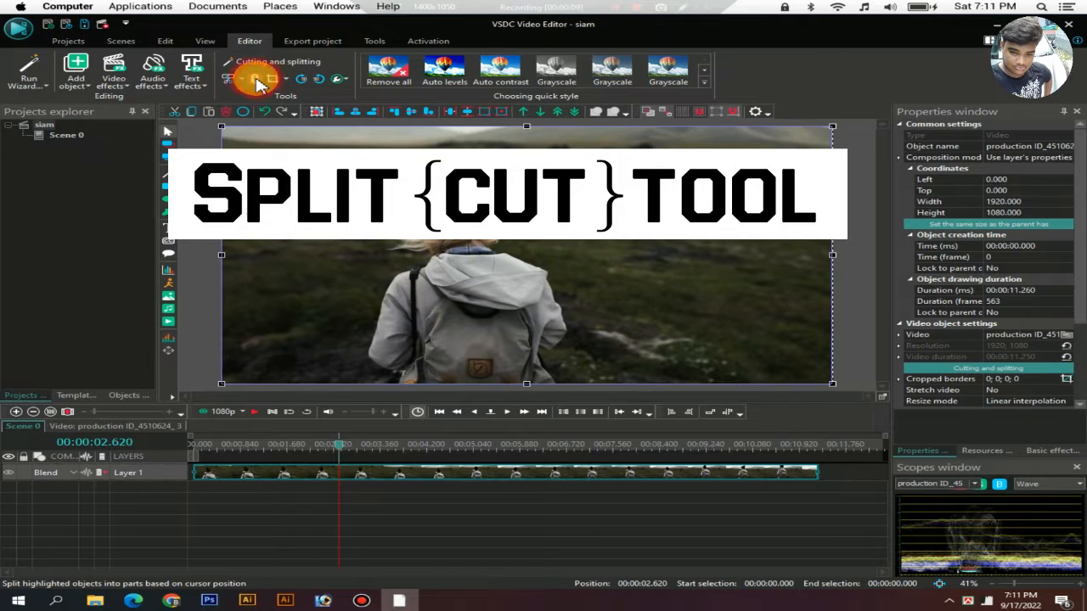
{"action": "left_click", "coordinate": [258, 81]}
{"action": "left_click", "coordinate": [567, 509]}
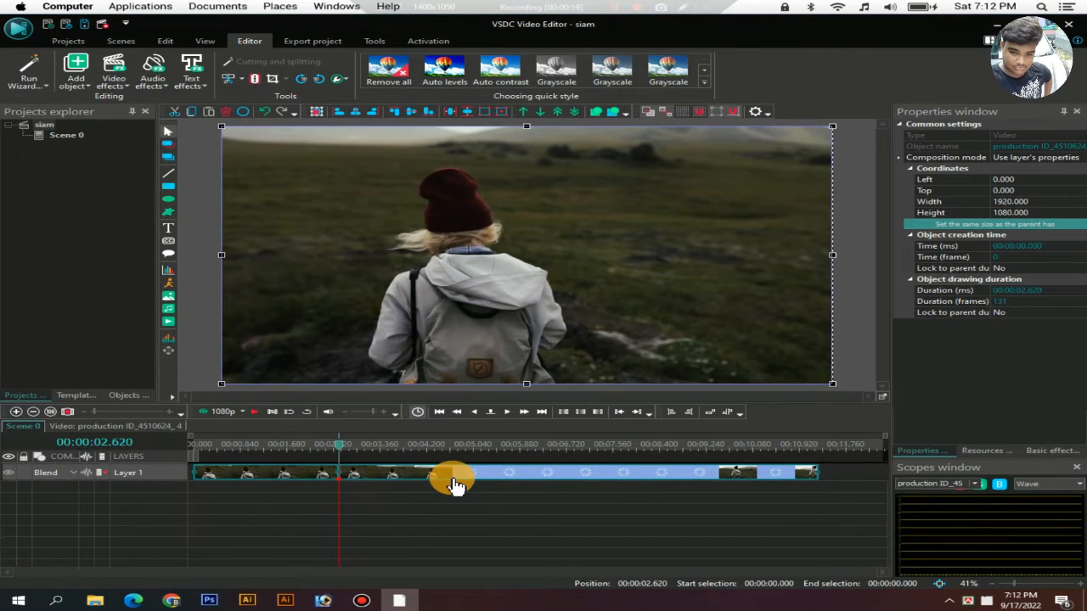
Step: Move both parts of the split clip to a new layer and place the first part at the timeline's start
{"action": "left_click_drag", "start_coordinate": [452, 487], "coordinate": [452, 510]}
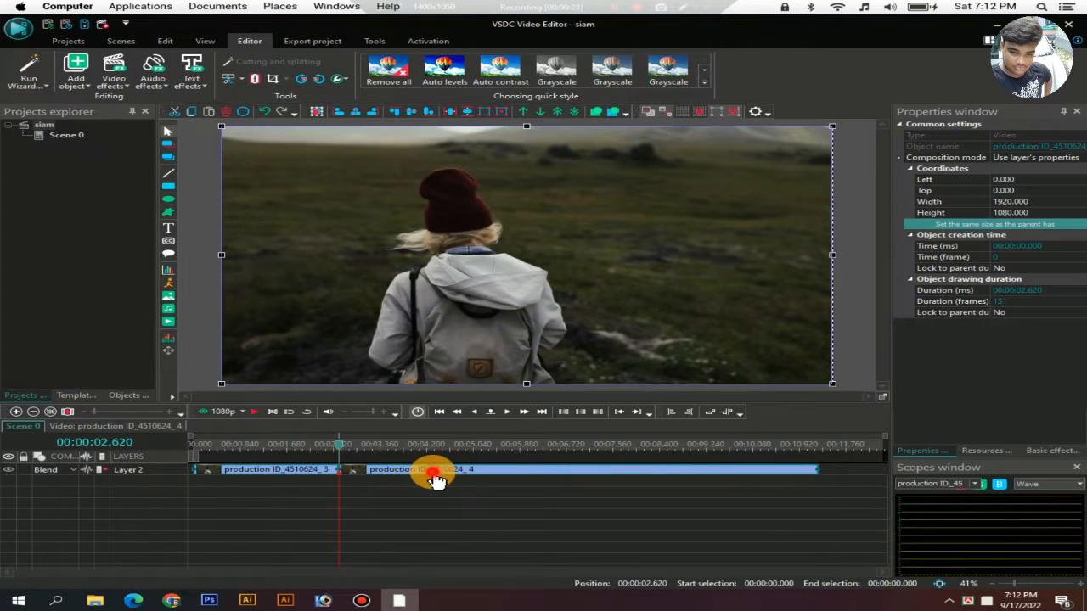
{"action": "left_click_drag", "start_coordinate": [435, 480], "coordinate": [396, 512]}
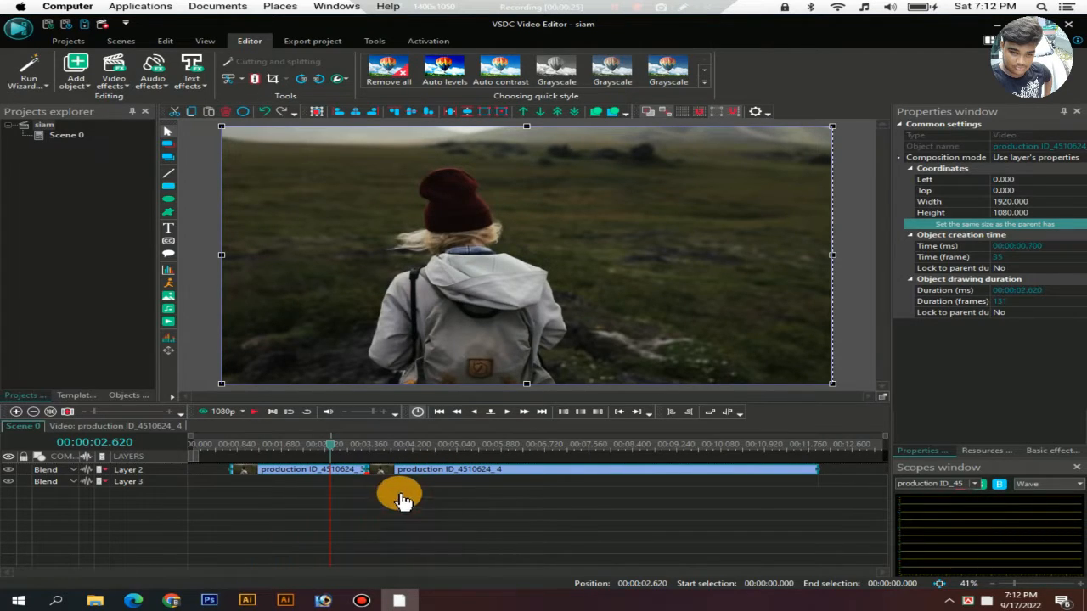
{"action": "left_click", "coordinate": [399, 495]}
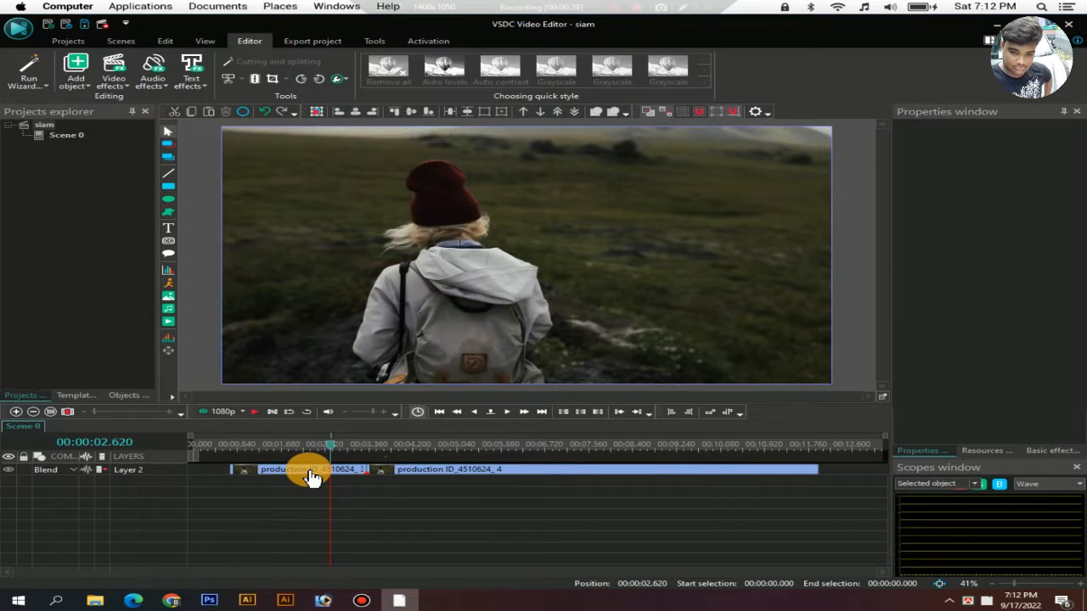
{"action": "left_click_drag", "start_coordinate": [313, 477], "coordinate": [218, 476]}
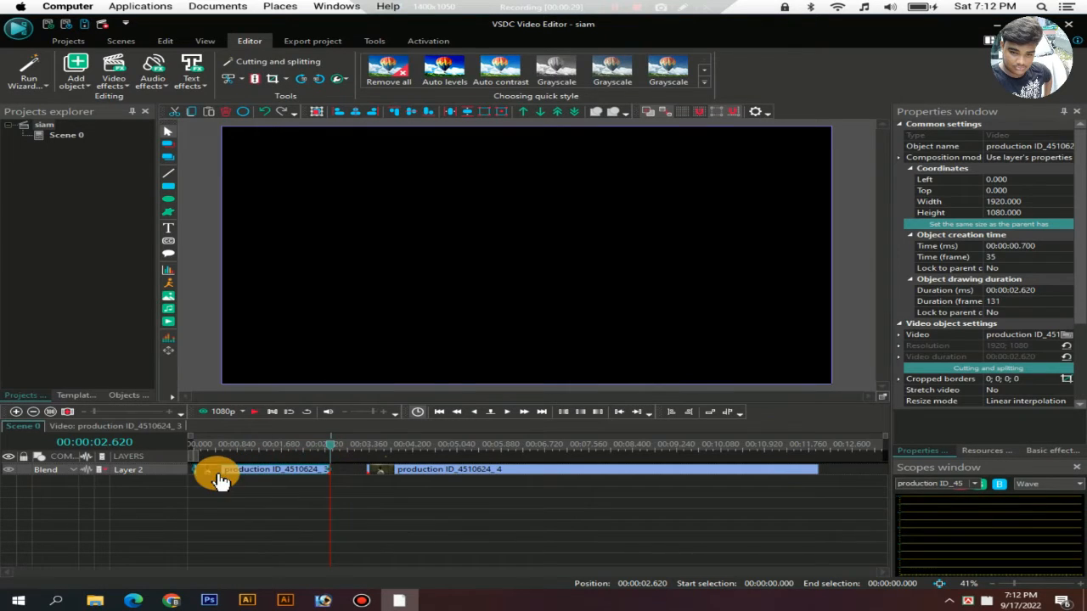
Step: Separate the second part of the split clip onto its own layer, delete it, and return the playhead to the start
{"action": "left_click", "coordinate": [369, 481]}
{"action": "left_click_drag", "start_coordinate": [387, 472], "coordinate": [381, 483]}
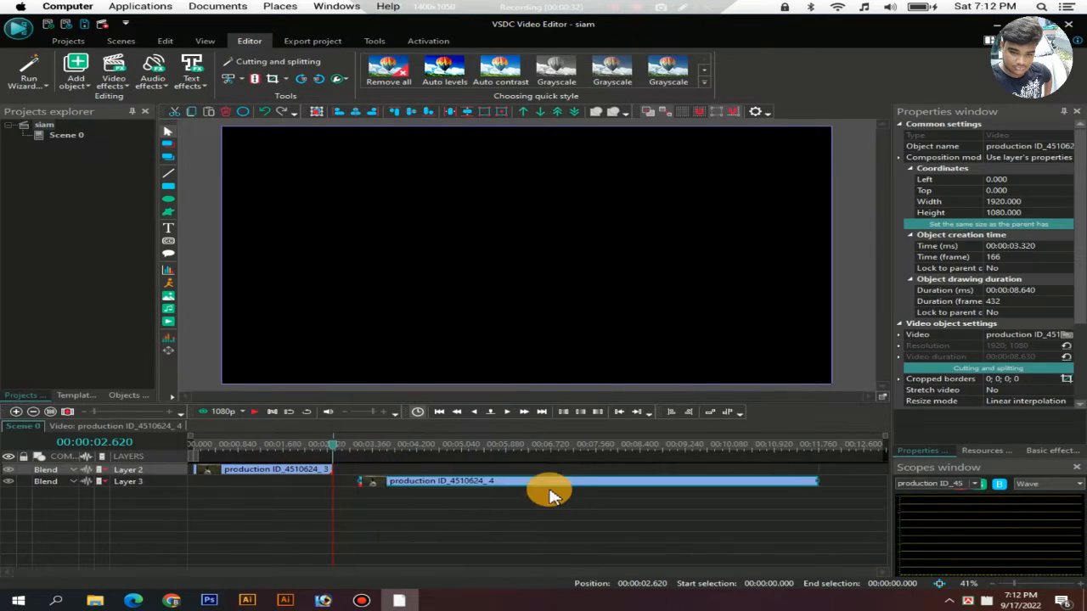
{"action": "left_click", "coordinate": [238, 114]}
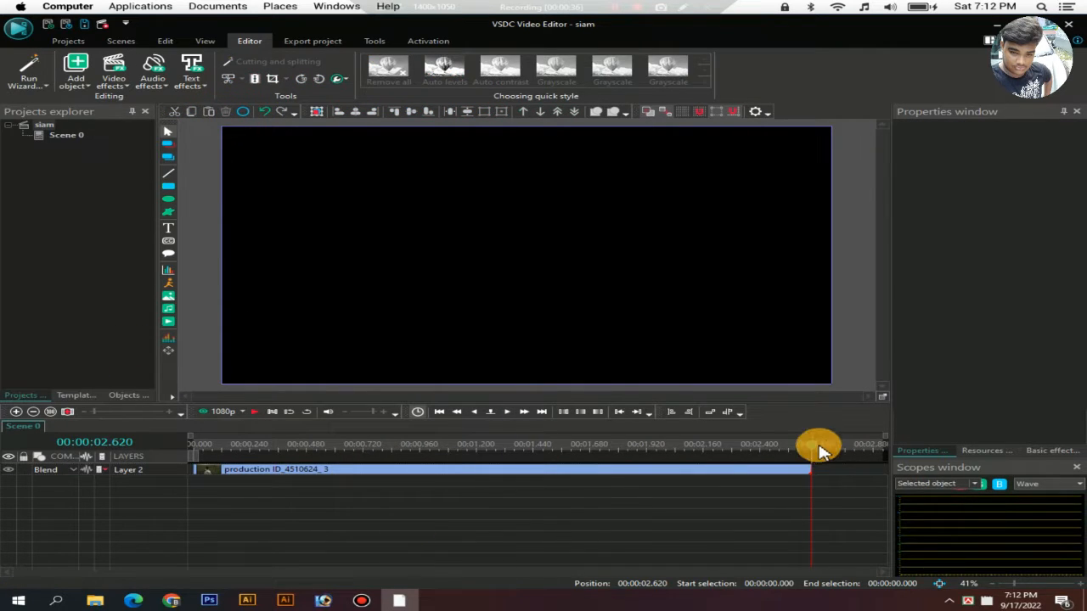
{"action": "left_click_drag", "start_coordinate": [814, 452], "coordinate": [164, 452]}
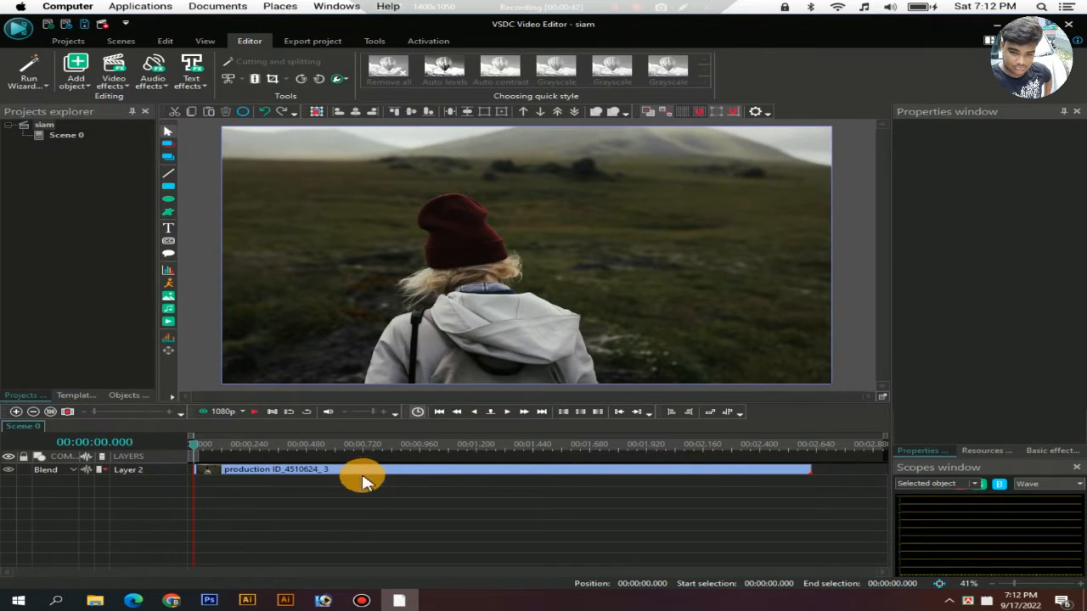
{"action": "left_click_drag", "start_coordinate": [356, 475], "coordinate": [360, 494]}
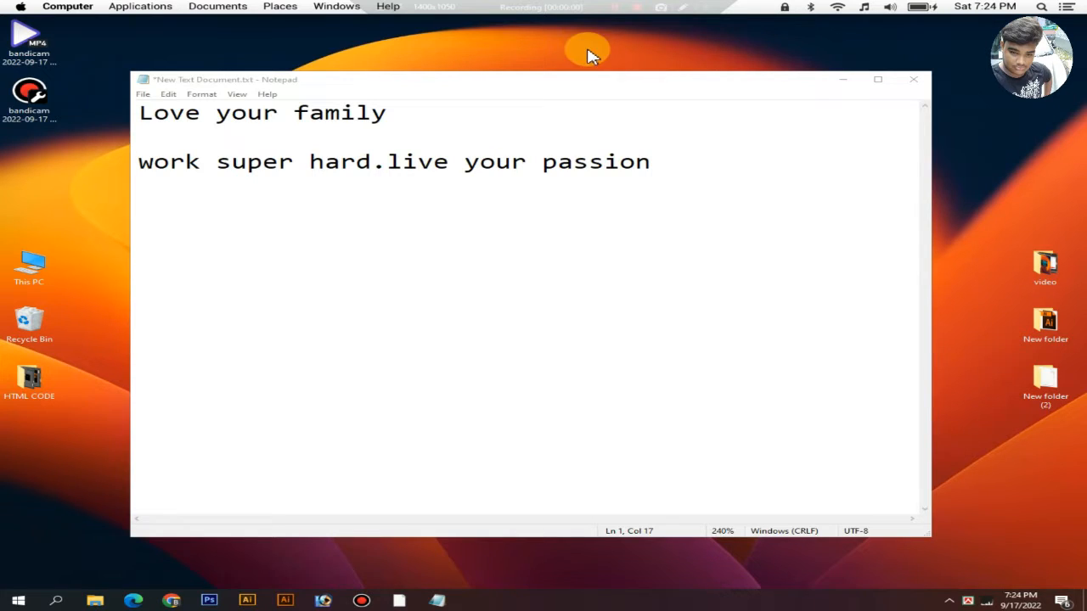
{"action": "right_click", "coordinate": [568, 34]}
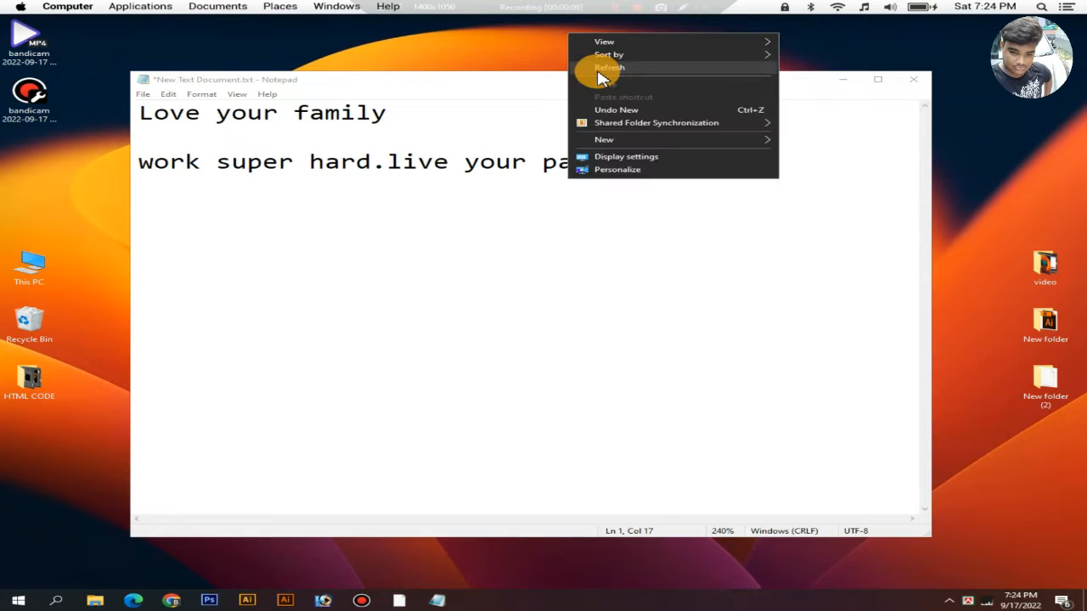
{"action": "left_click", "coordinate": [594, 70]}
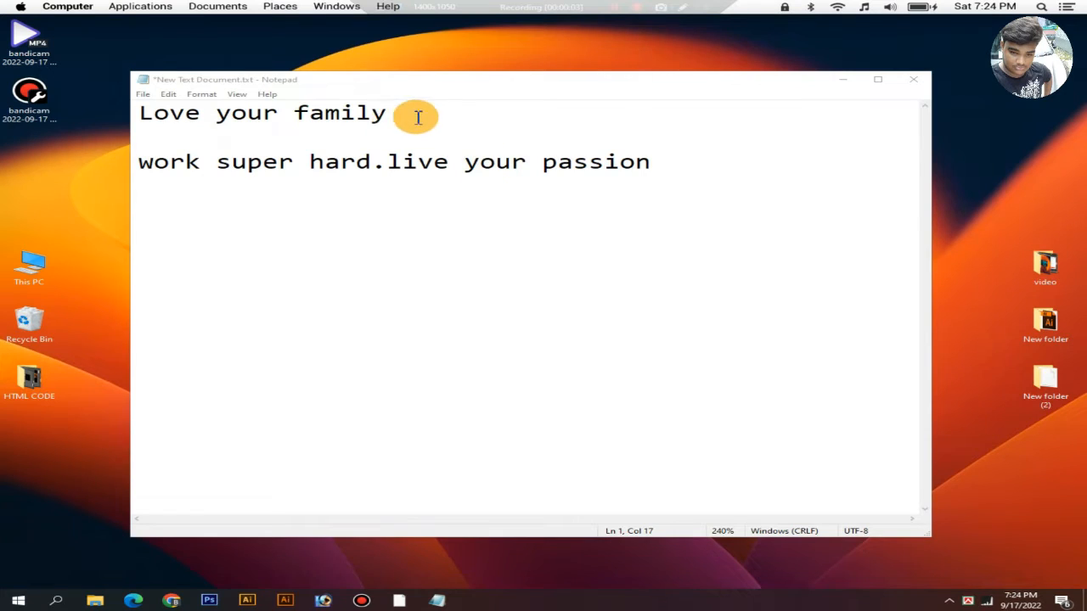
Step: Copy the line "Love your family" from the open Notepad document
{"action": "left_click_drag", "start_coordinate": [417, 114], "coordinate": [150, 119]}
{"action": "right_click", "coordinate": [144, 119]}
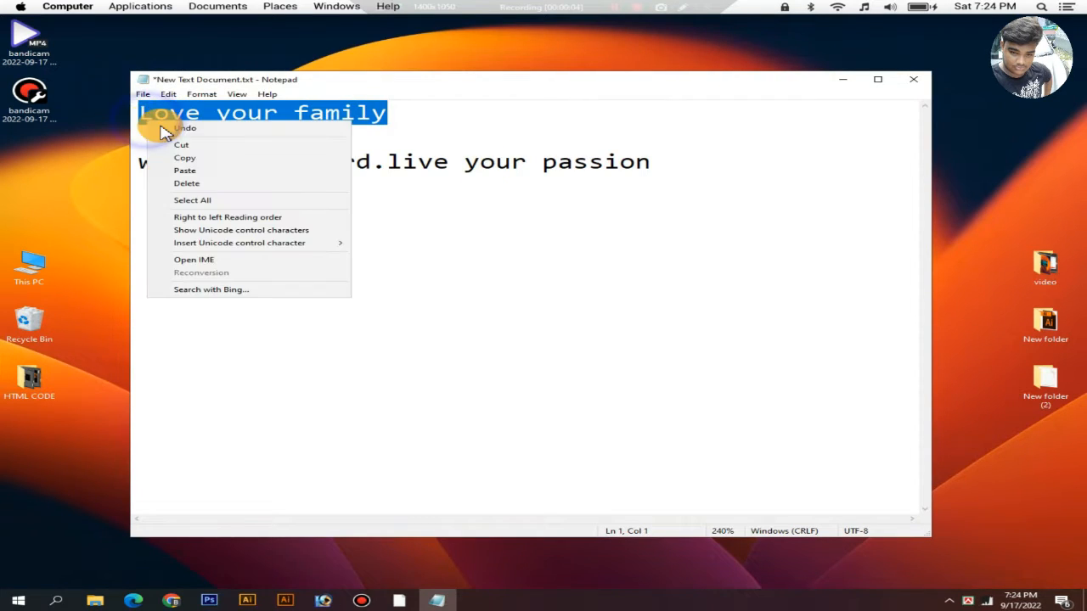
{"action": "left_click", "coordinate": [182, 154]}
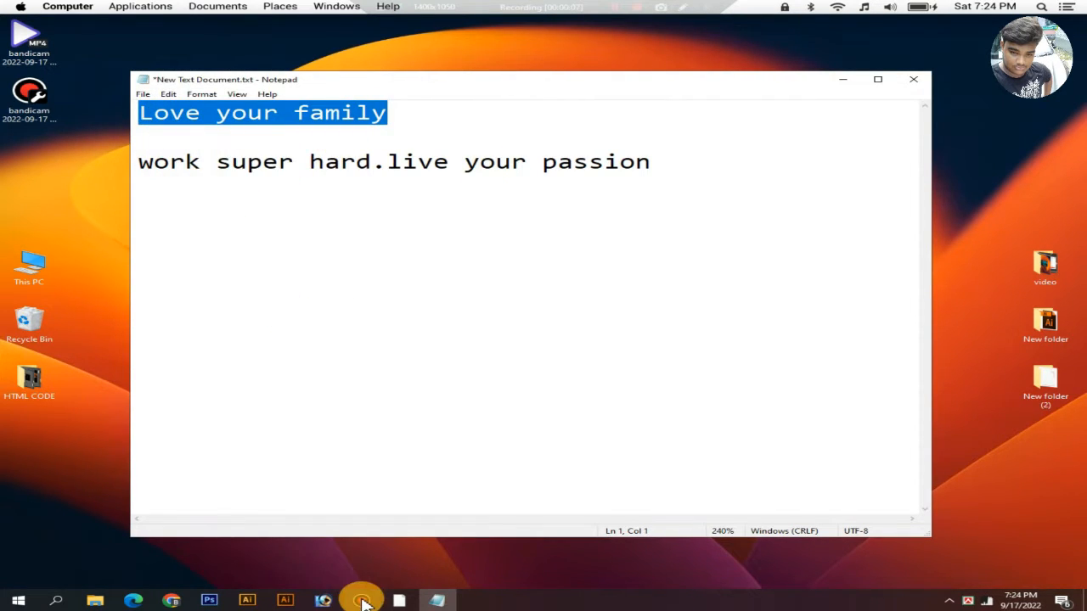
Step: Switch to VSDC, add a text object about 1403 by 575 px over the hiker clip, and paste the copied "Love your family" into it
{"action": "left_click", "coordinate": [399, 599]}
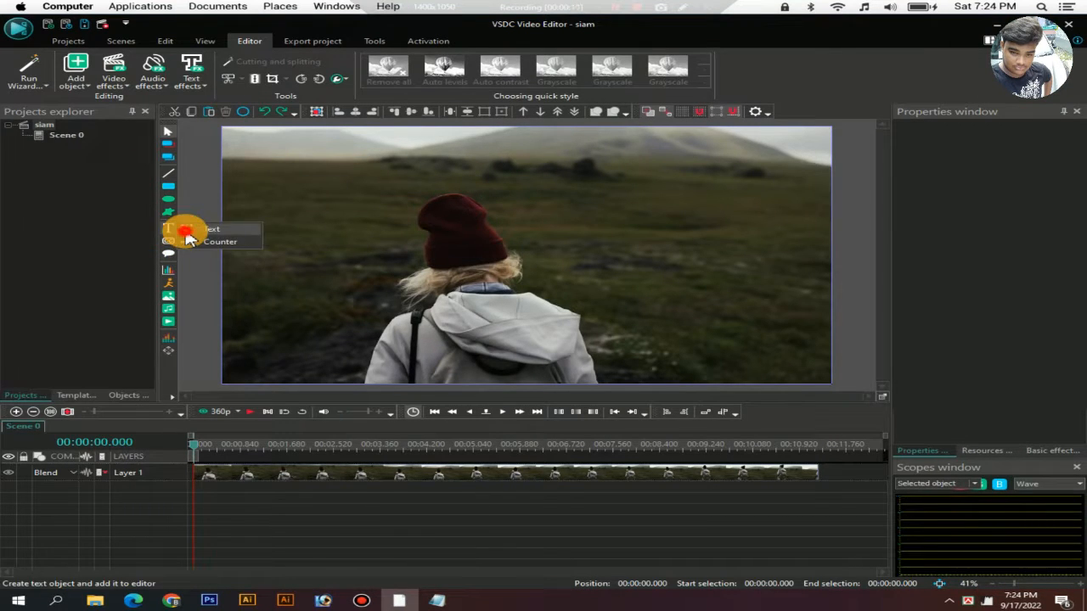
{"action": "left_click", "coordinate": [186, 231]}
{"action": "left_click", "coordinate": [683, 363]}
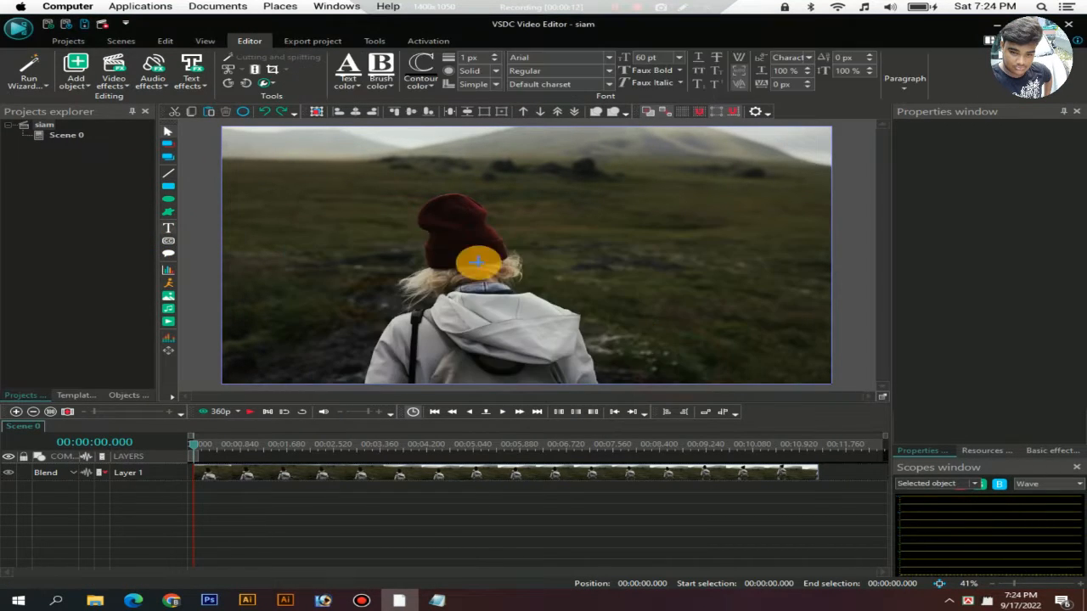
{"action": "left_click_drag", "start_coordinate": [313, 180], "coordinate": [758, 317]}
{"action": "right_click", "coordinate": [460, 215]}
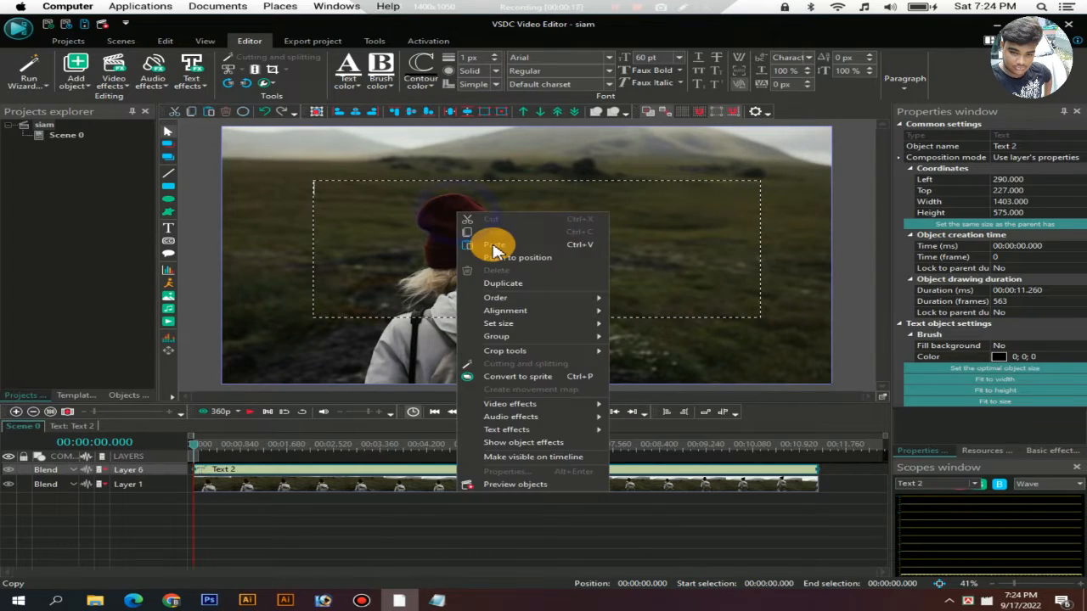
{"action": "left_click", "coordinate": [466, 243]}
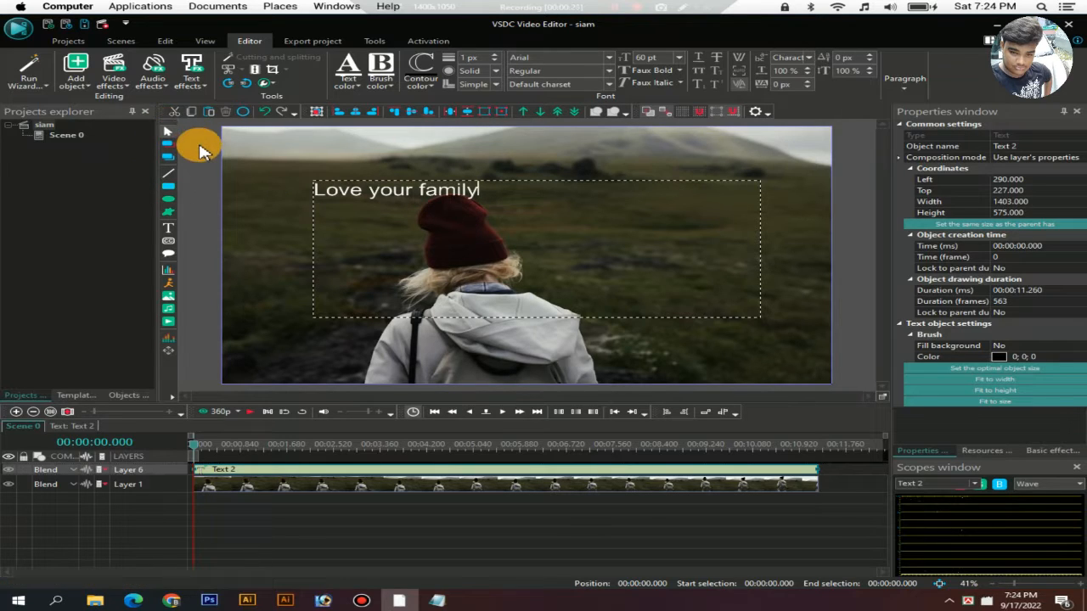
Step: Move the "Love your family" text toward the hiker's beanie and set its font to Barlow Condensed Black
{"action": "left_click", "coordinate": [430, 187]}
{"action": "left_click_drag", "start_coordinate": [425, 194], "coordinate": [502, 201]}
{"action": "left_click", "coordinate": [606, 57]}
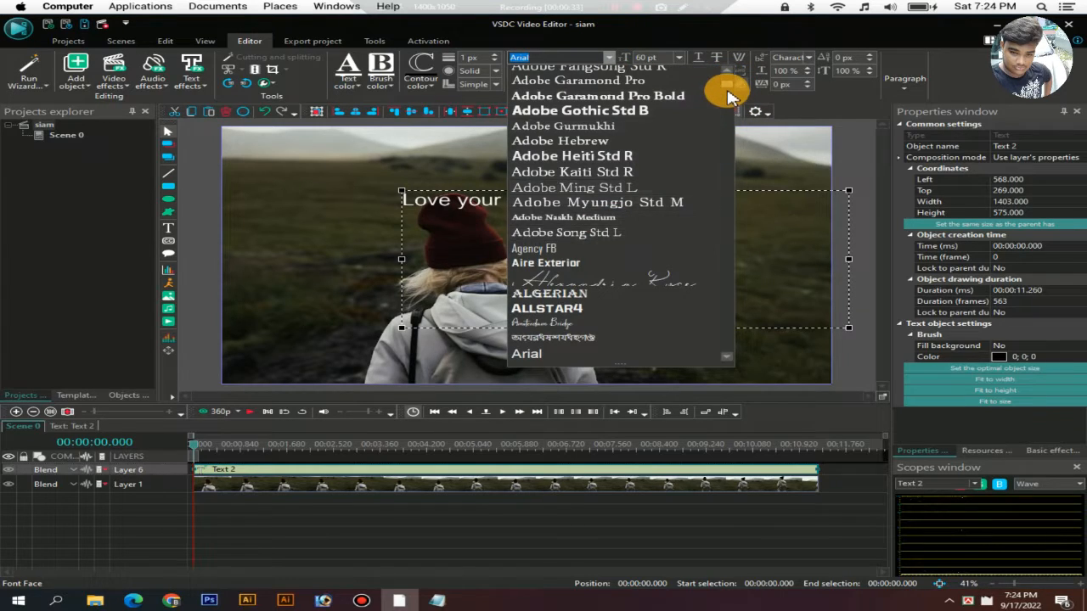
{"action": "left_click_drag", "start_coordinate": [732, 83], "coordinate": [732, 95]}
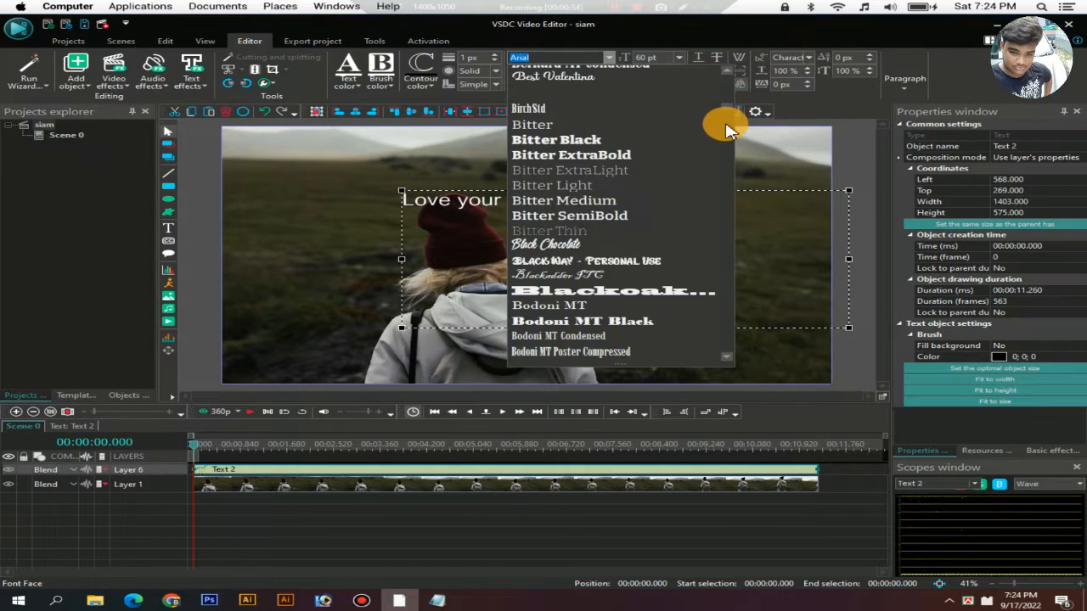
{"action": "scroll", "coordinate": [595, 144], "scroll_direction": "up", "scroll_amount": 5}
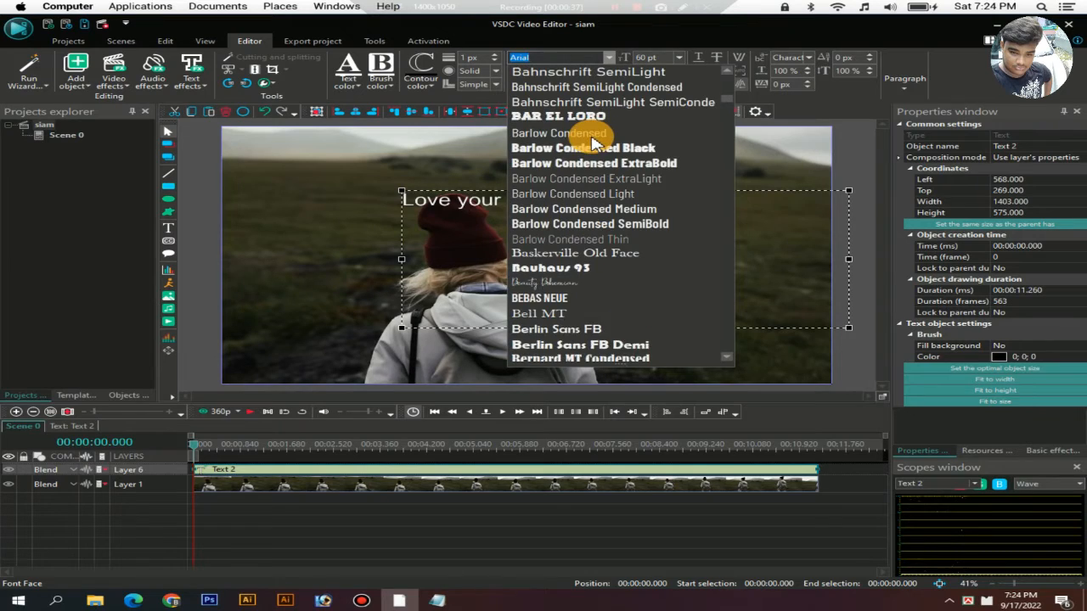
{"action": "scroll", "coordinate": [593, 143], "scroll_direction": "up", "scroll_amount": 1}
{"action": "left_click", "coordinate": [589, 201]}
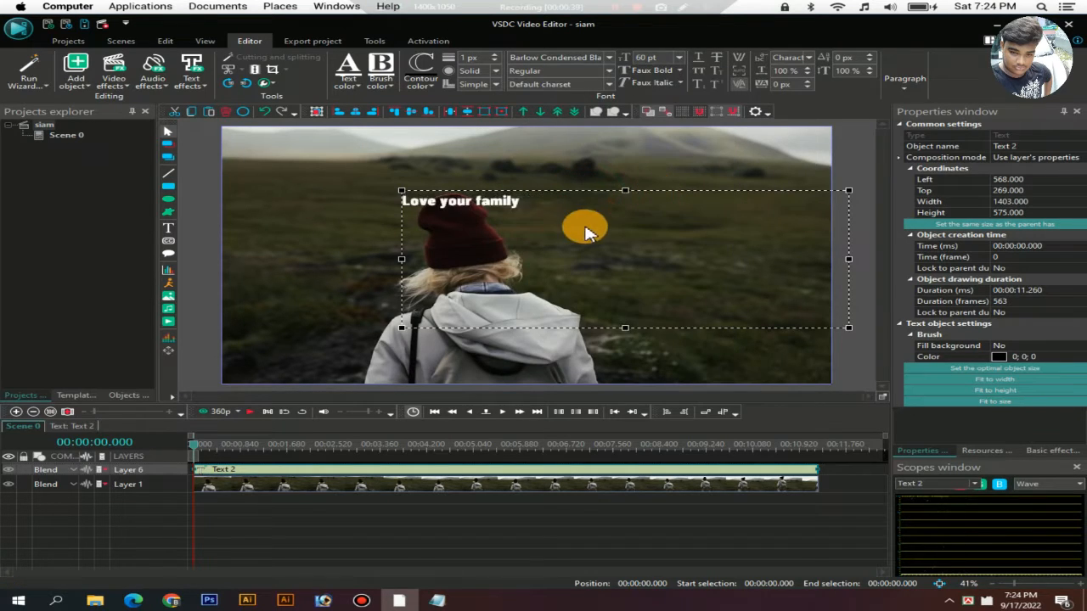
Step: Reposition the text object to about 517, 287 and capitalize its words to read "Love Your Family"
{"action": "mouse_move", "coordinate": [471, 200]}
{"action": "left_mouse_down"}
{"action": "mouse_move", "coordinate": [454, 208]}
{"action": "mouse_move", "coordinate": [485, 201]}
{"action": "mouse_move", "coordinate": [476, 207]}
{"action": "left_mouse_up"}
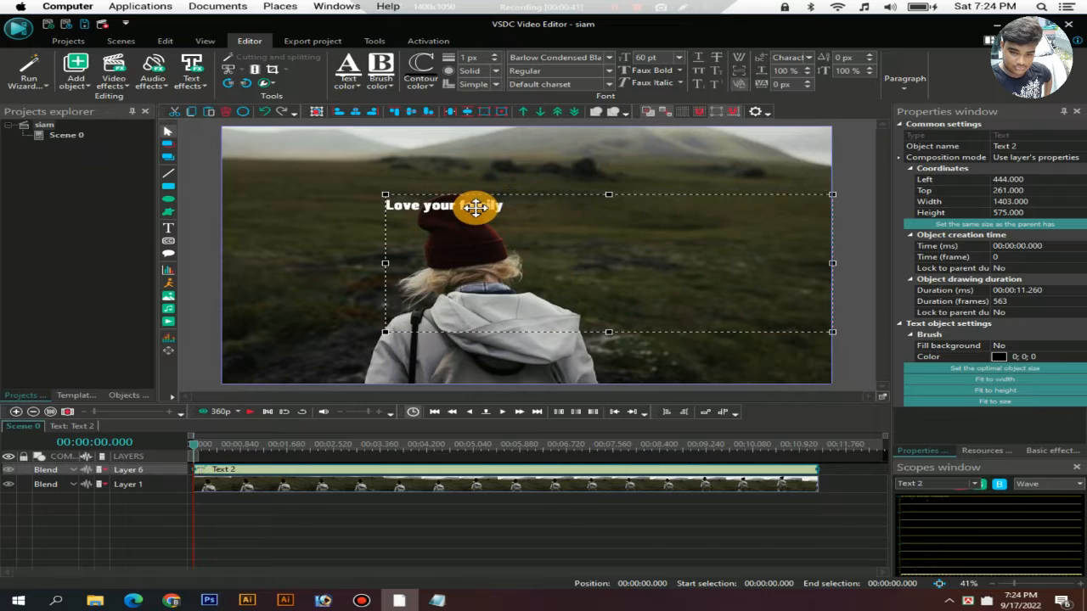
{"action": "double_click", "coordinate": [433, 204]}
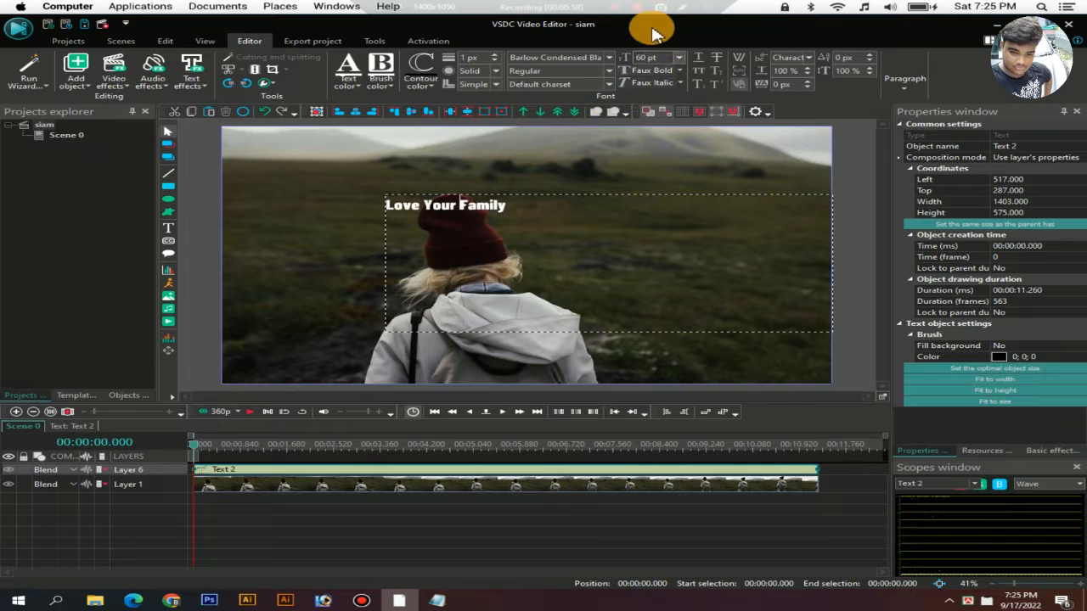
{"action": "left_click", "coordinate": [621, 9]}
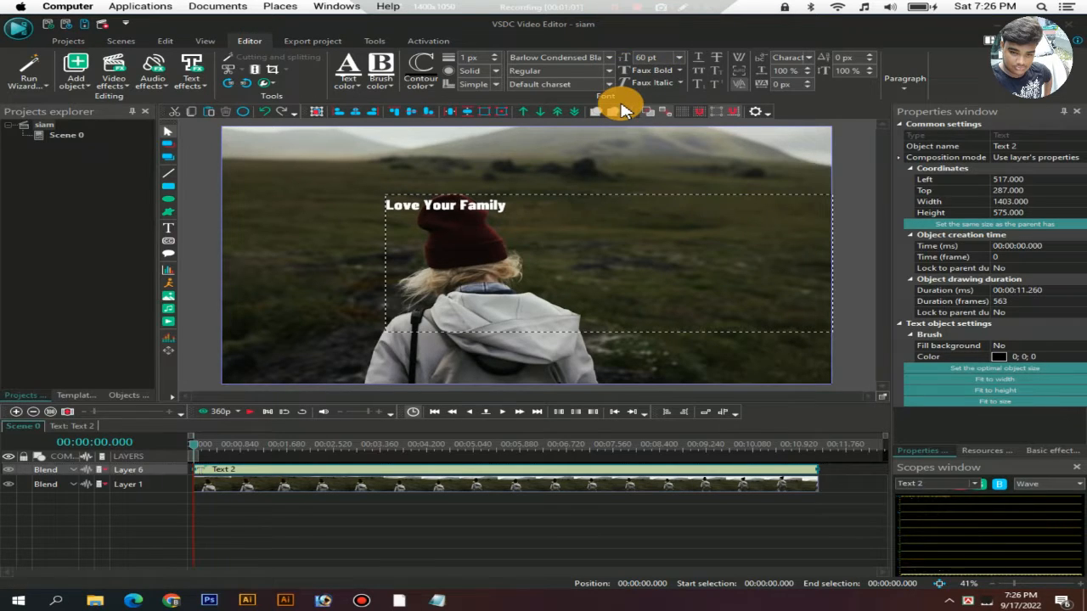
Step: Change the font of the whole "Love Your Family" text to Call Of Ops Duty
{"action": "left_click_drag", "start_coordinate": [510, 211], "coordinate": [387, 211]}
{"action": "left_click", "coordinate": [606, 57]}
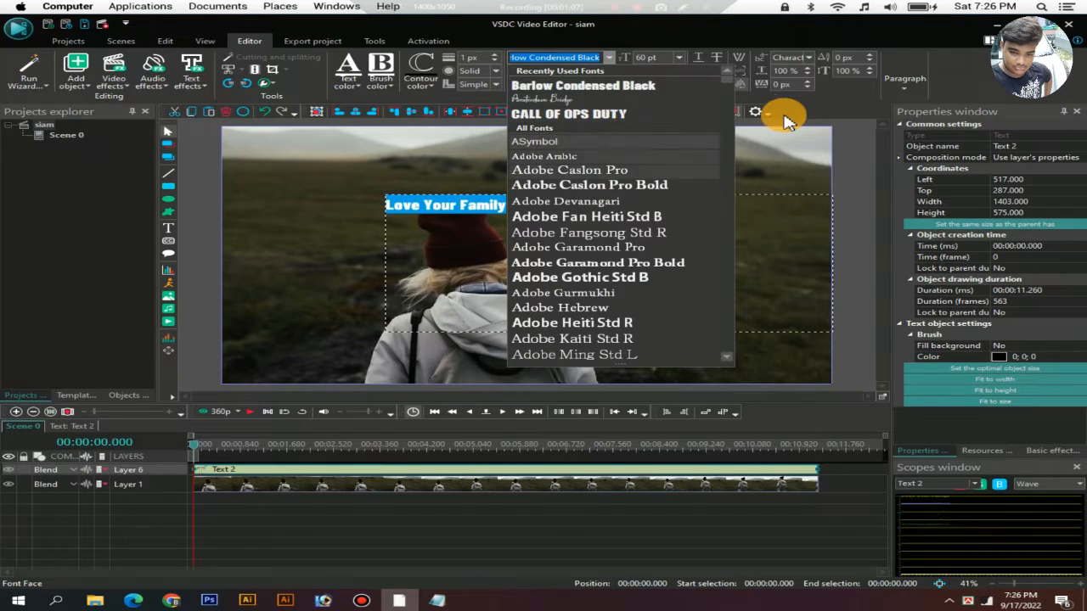
{"action": "left_click_drag", "start_coordinate": [730, 82], "coordinate": [729, 122]}
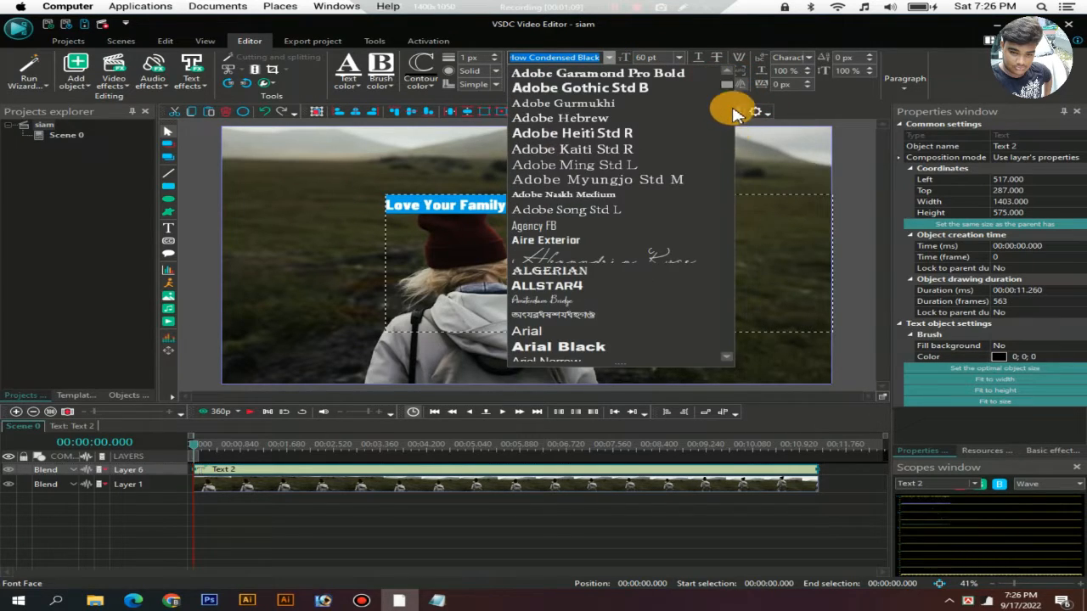
{"action": "scroll", "coordinate": [730, 94], "scroll_direction": "down", "scroll_amount": 2}
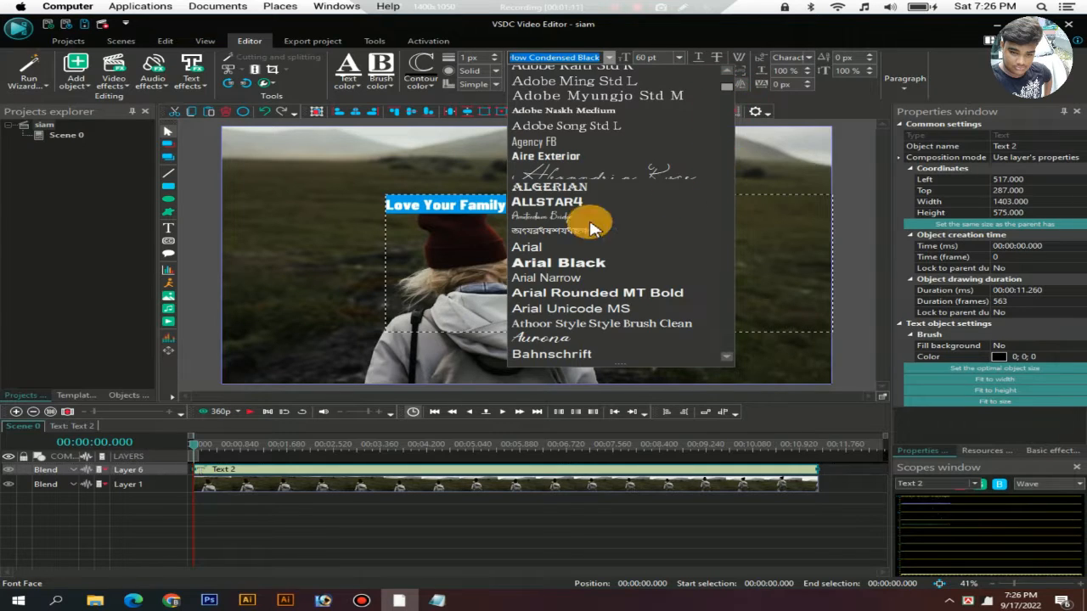
{"action": "scroll", "coordinate": [584, 247], "scroll_direction": "down", "scroll_amount": 5}
{"action": "scroll", "coordinate": [552, 280], "scroll_direction": "up", "scroll_amount": 5}
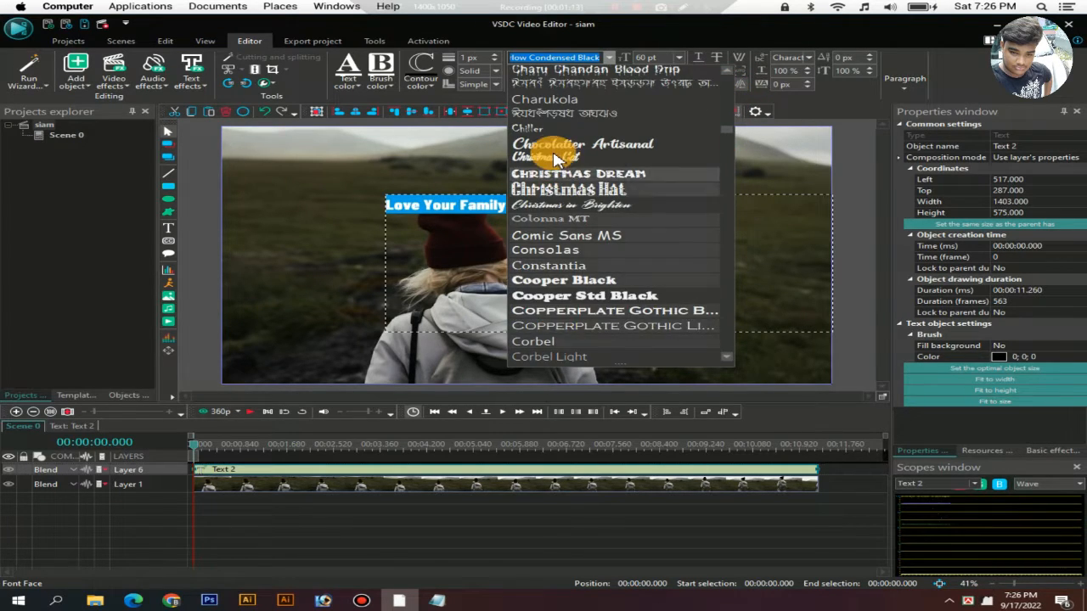
{"action": "scroll", "coordinate": [565, 114], "scroll_direction": "up", "scroll_amount": 6}
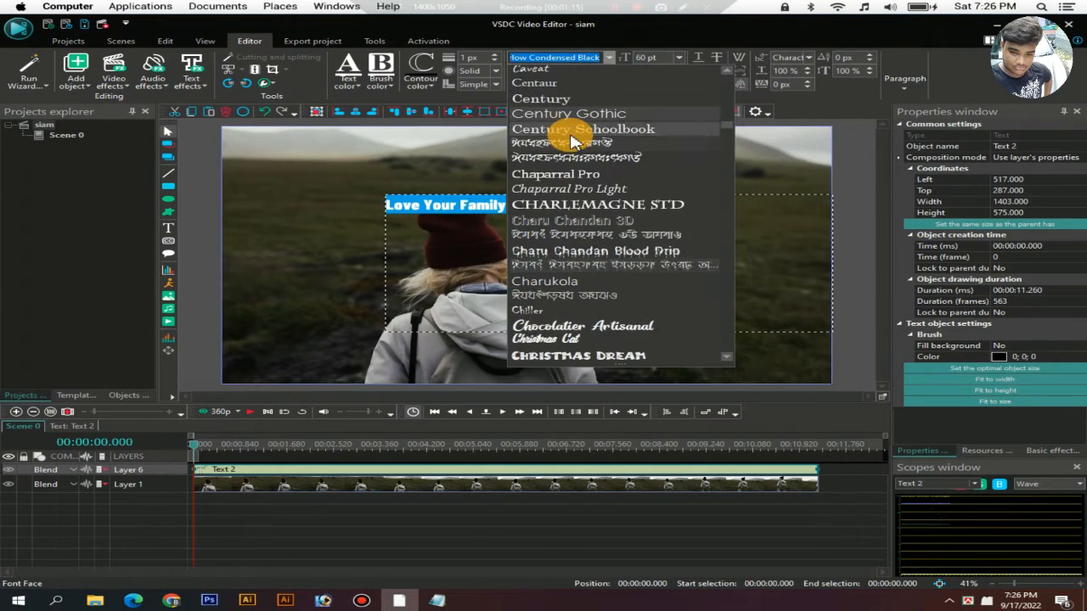
{"action": "left_click", "coordinate": [574, 159]}
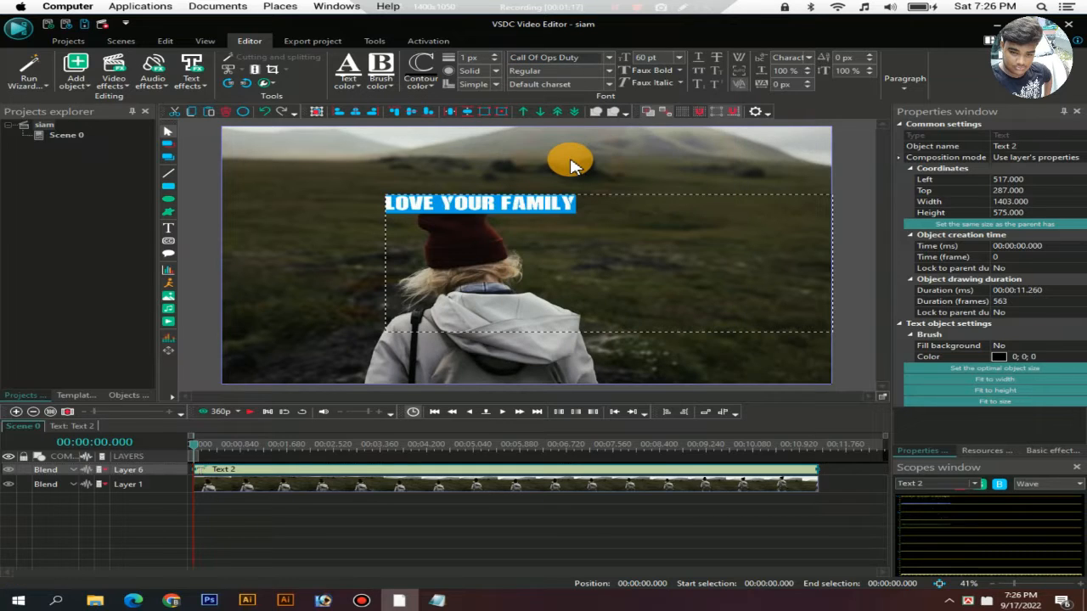
{"action": "left_click", "coordinate": [560, 174]}
Step: Shrink the text box to fit "LOVE YOUR FAMILY" and place the text near the middle of the frame
{"action": "left_click", "coordinate": [533, 204]}
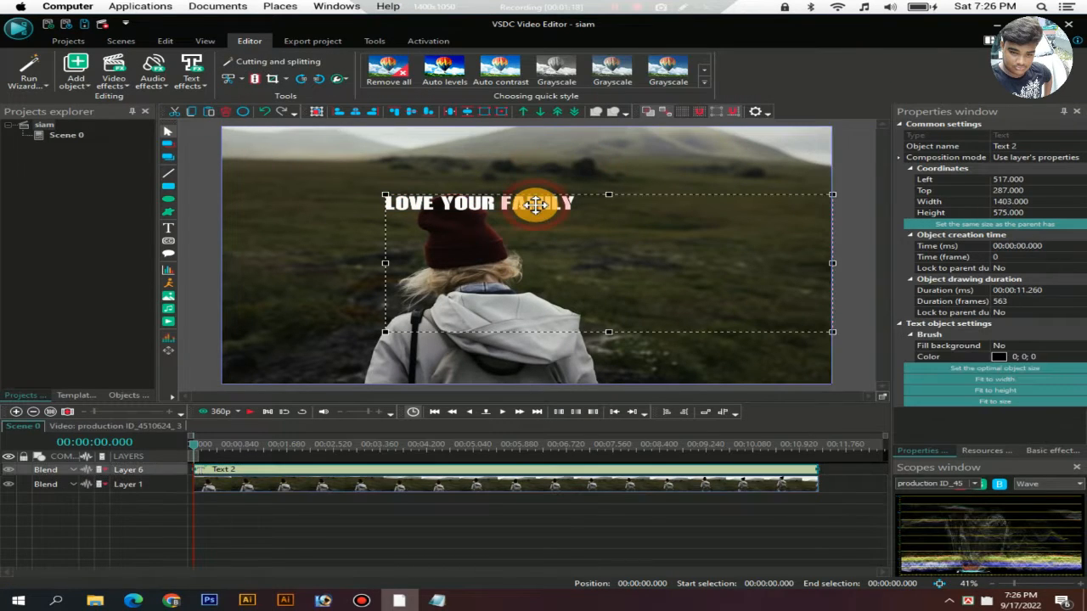
{"action": "left_click_drag", "start_coordinate": [548, 225], "coordinate": [553, 244]}
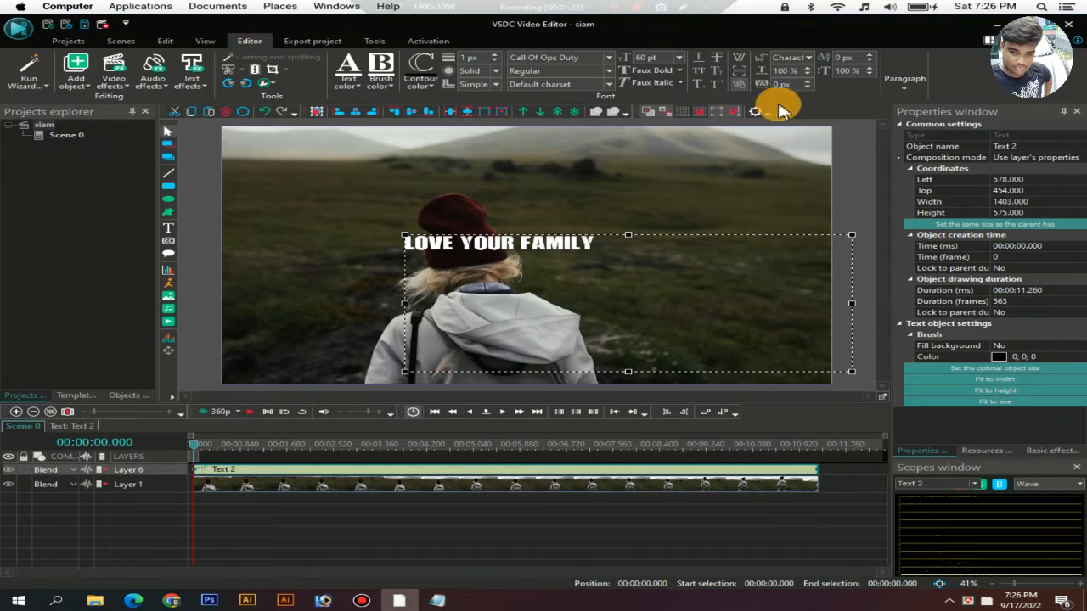
{"action": "left_click", "coordinate": [741, 73]}
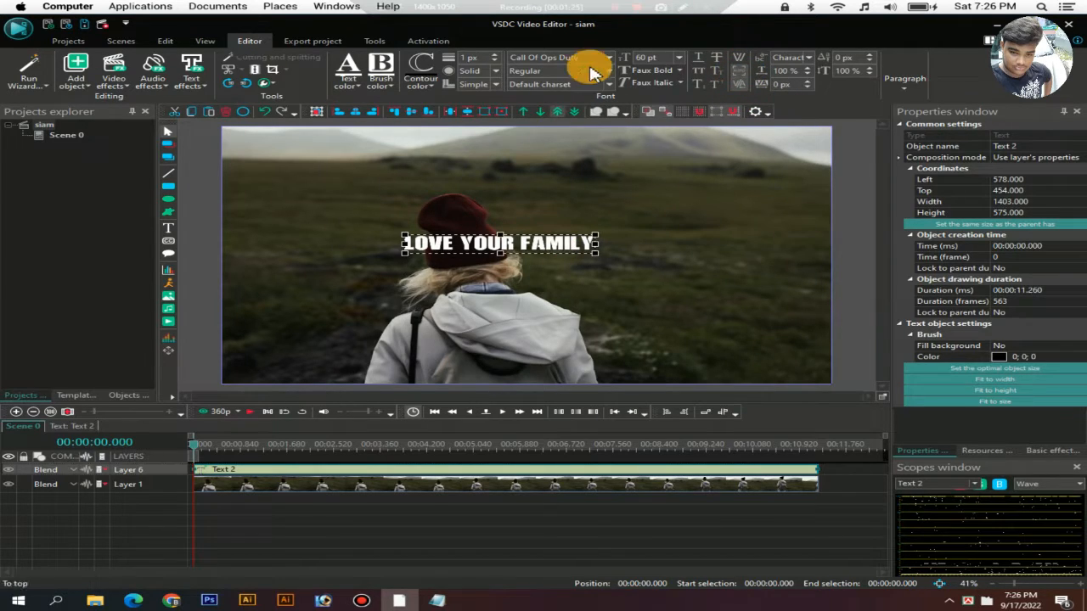
{"action": "left_click_drag", "start_coordinate": [510, 243], "coordinate": [538, 246]}
{"action": "left_click", "coordinate": [540, 519]}
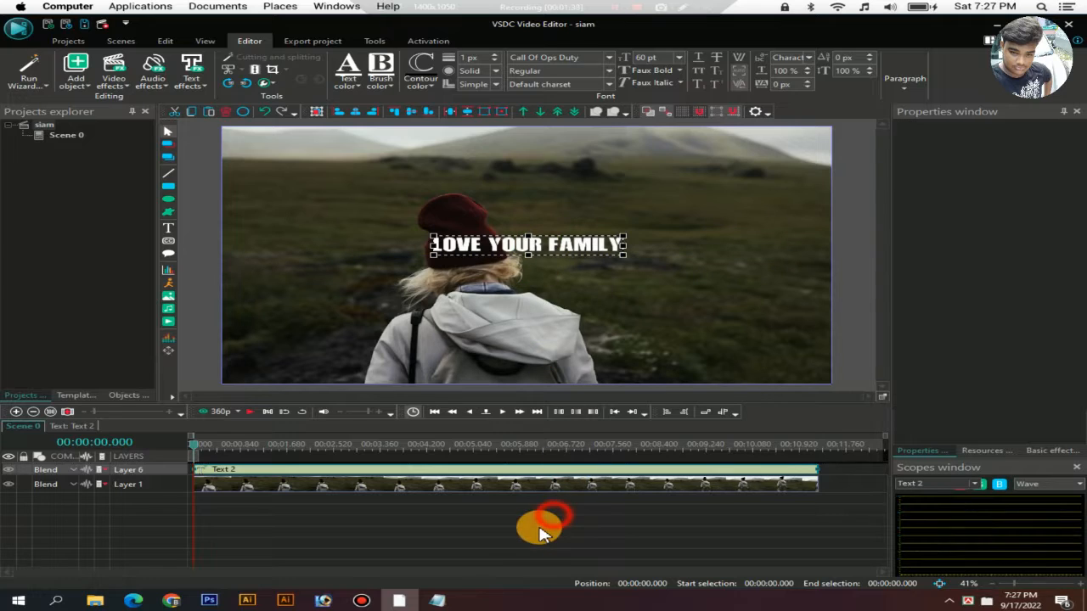
Step: Switch to Notepad, copy the line "work super hard.live your passion", and return to VSDC
{"action": "left_click", "coordinate": [439, 602]}
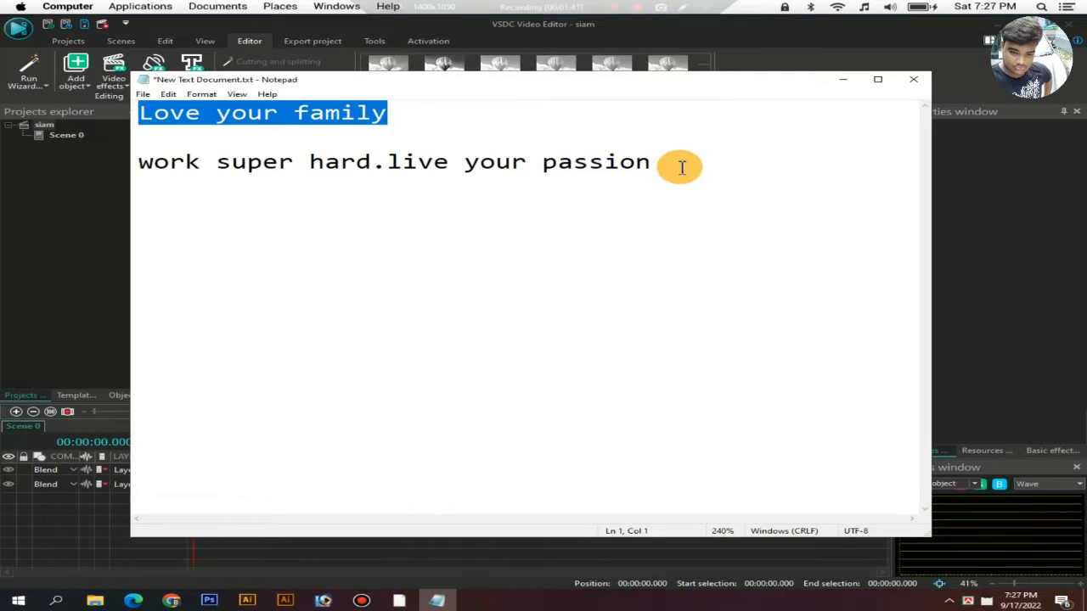
{"action": "left_click_drag", "start_coordinate": [696, 169], "coordinate": [121, 194]}
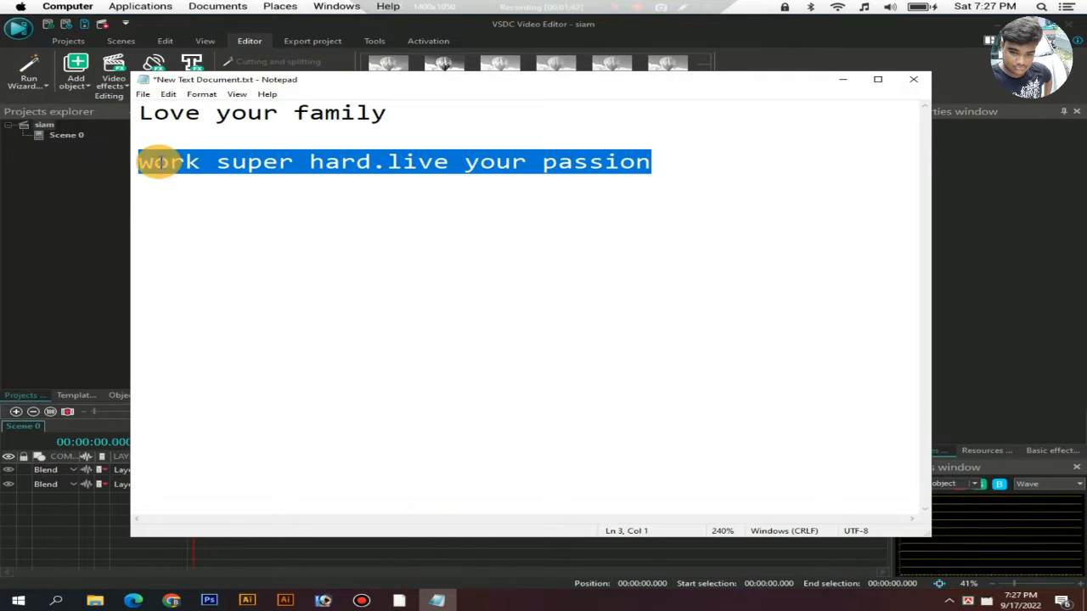
{"action": "right_click", "coordinate": [163, 159]}
{"action": "left_click", "coordinate": [181, 203]}
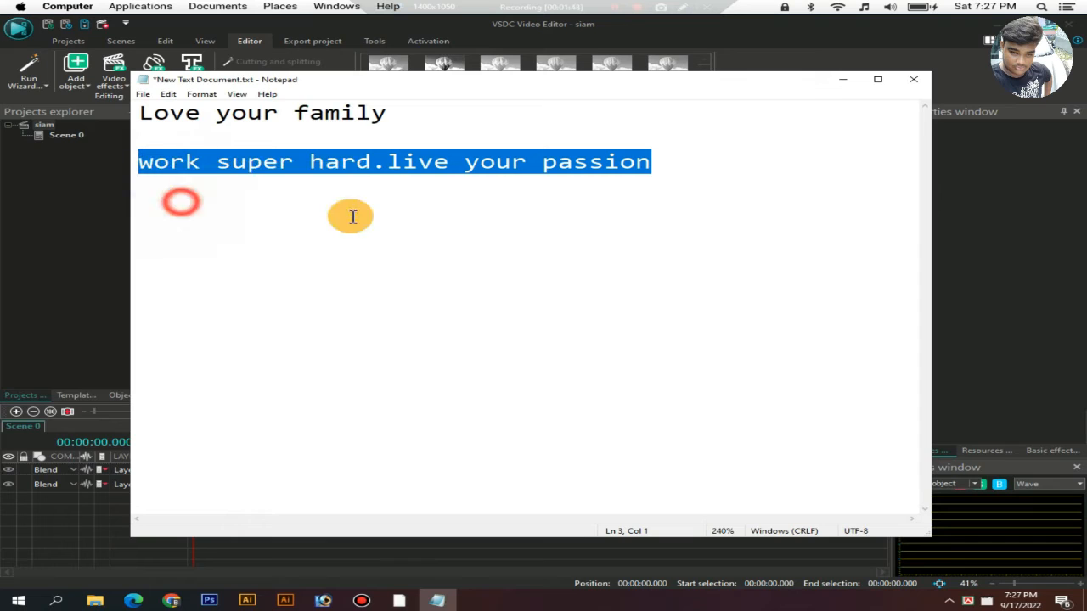
{"action": "left_click", "coordinate": [848, 81]}
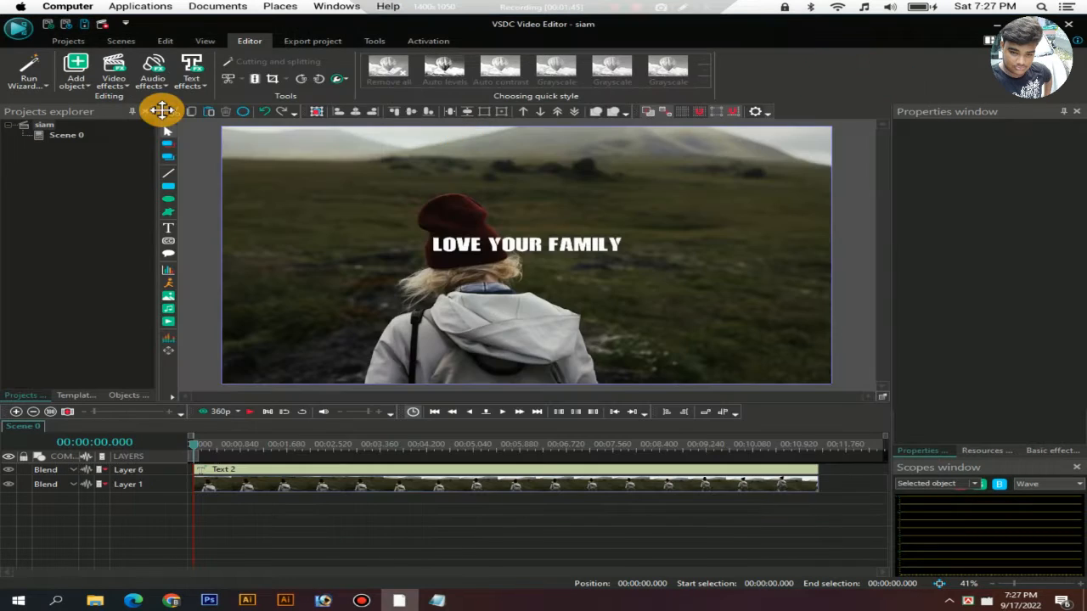
Step: Add the copied second line as a text object on a new layer from the cursor position and place it just below "LOVE YOUR FAMILY"
{"action": "left_click", "coordinate": [170, 230]}
{"action": "left_click", "coordinate": [213, 229]}
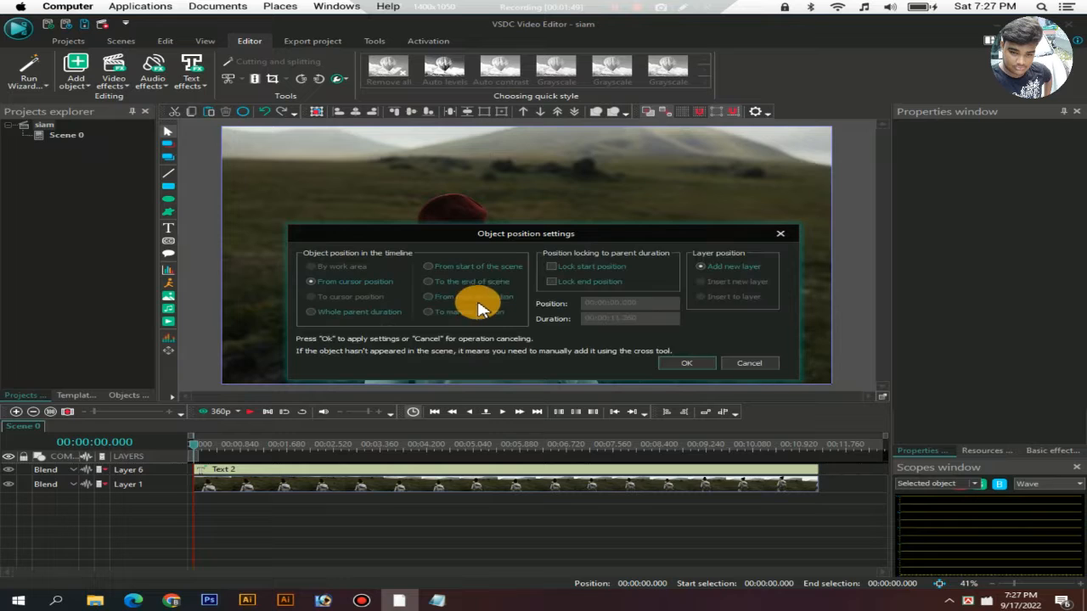
{"action": "left_click", "coordinate": [690, 363]}
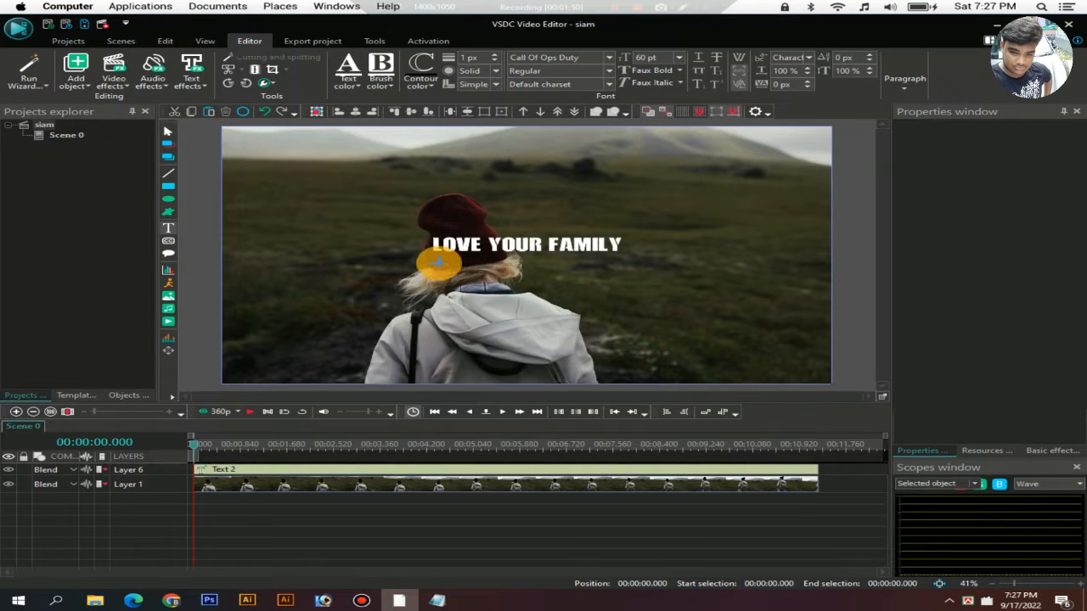
{"action": "left_click", "coordinate": [293, 185]}
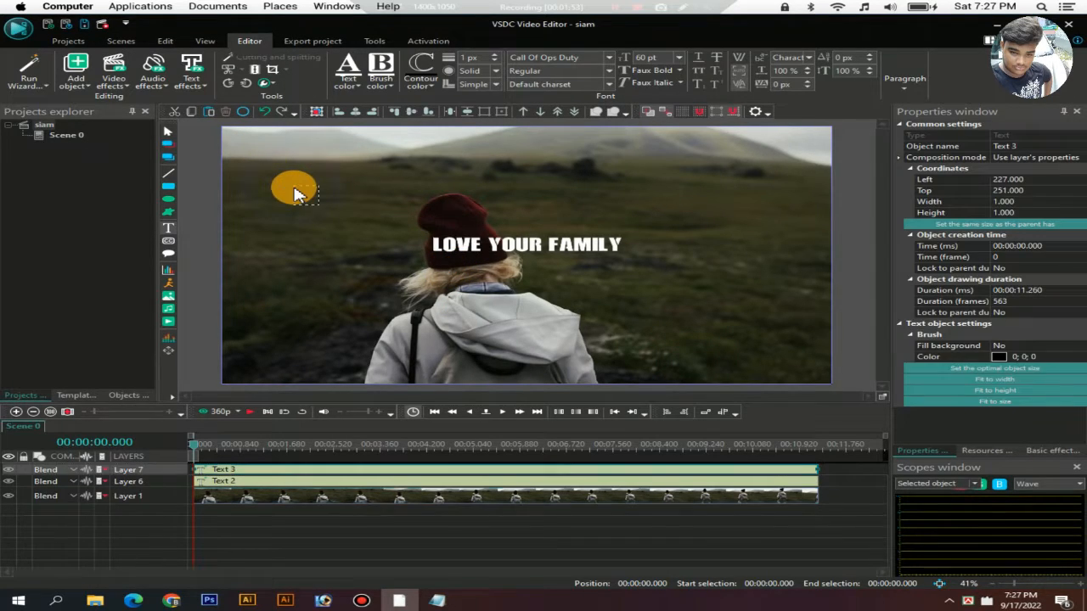
{"action": "right_click", "coordinate": [304, 194]}
{"action": "left_click", "coordinate": [320, 217]}
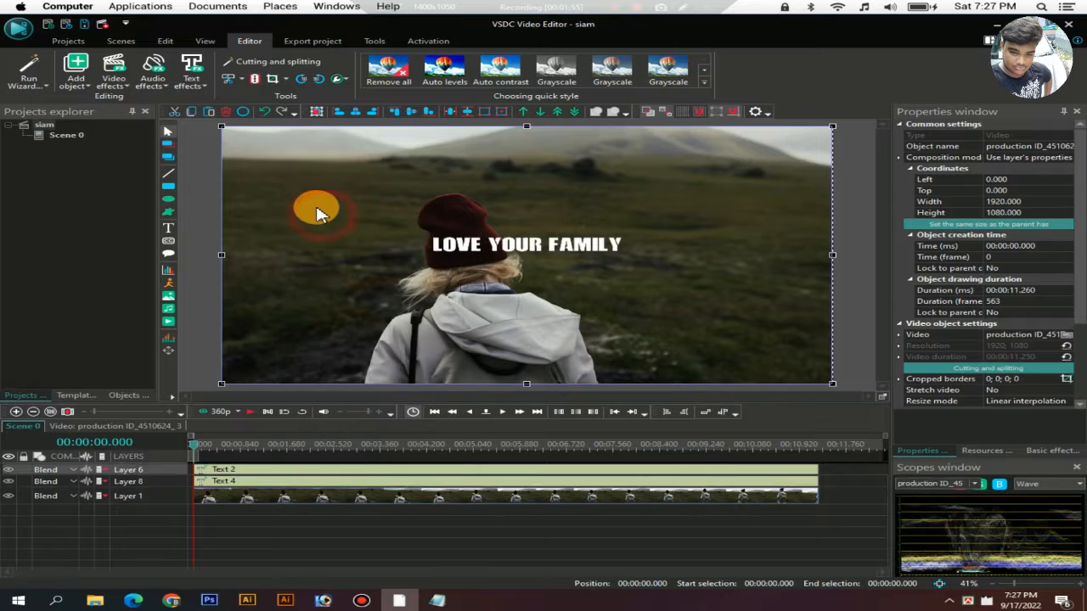
{"action": "left_click_drag", "start_coordinate": [395, 140], "coordinate": [505, 271]}
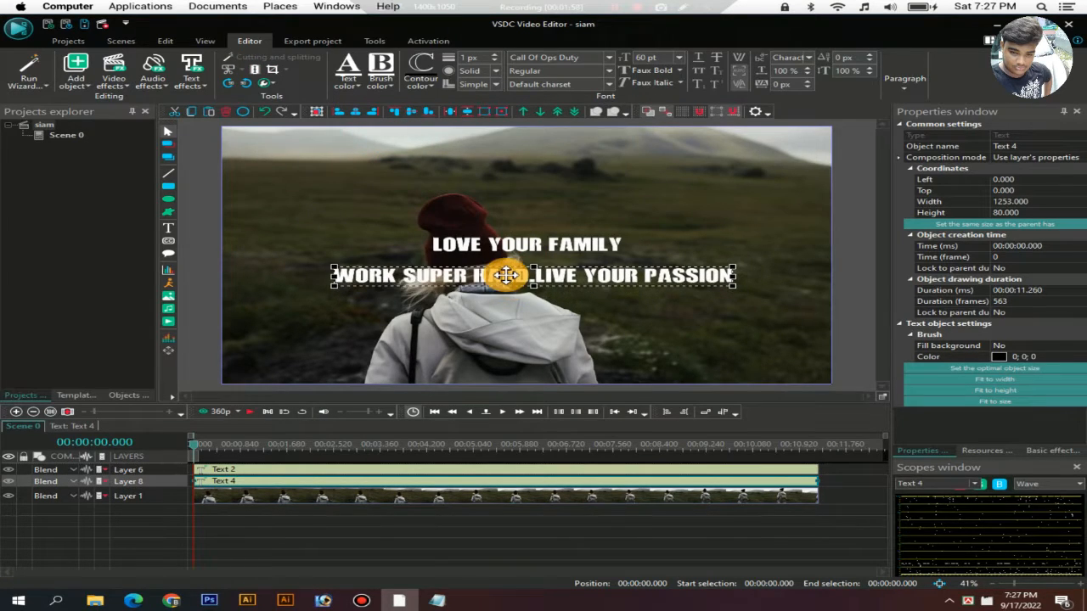
Step: Restyle the second caption line in Source Sans Pro Semibold and center it just below "LOVE YOUR FAMILY"
{"action": "left_click", "coordinate": [606, 54]}
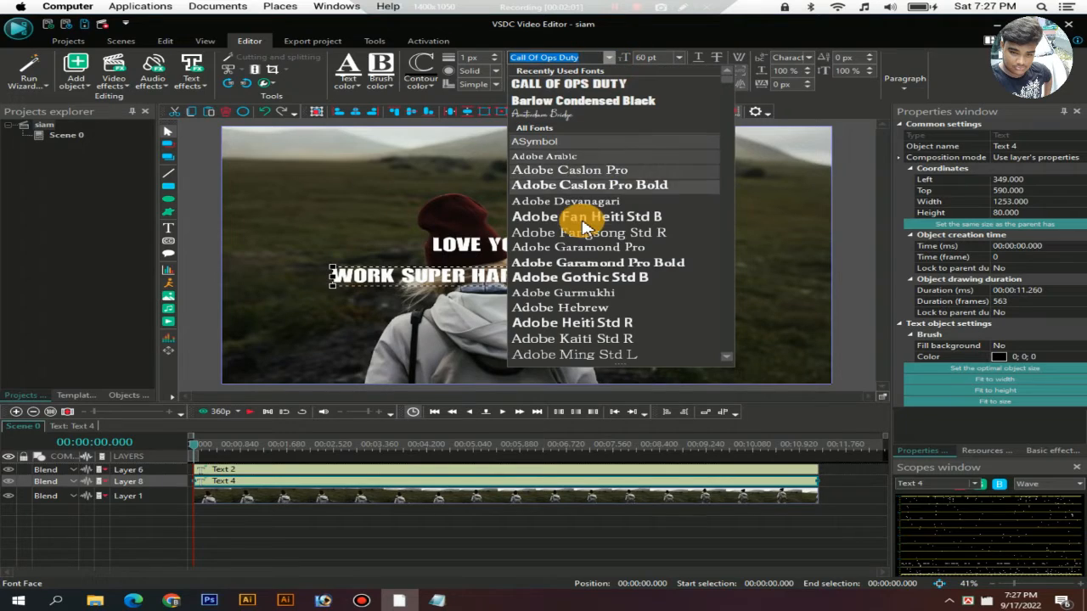
{"action": "left_click", "coordinate": [644, 204]}
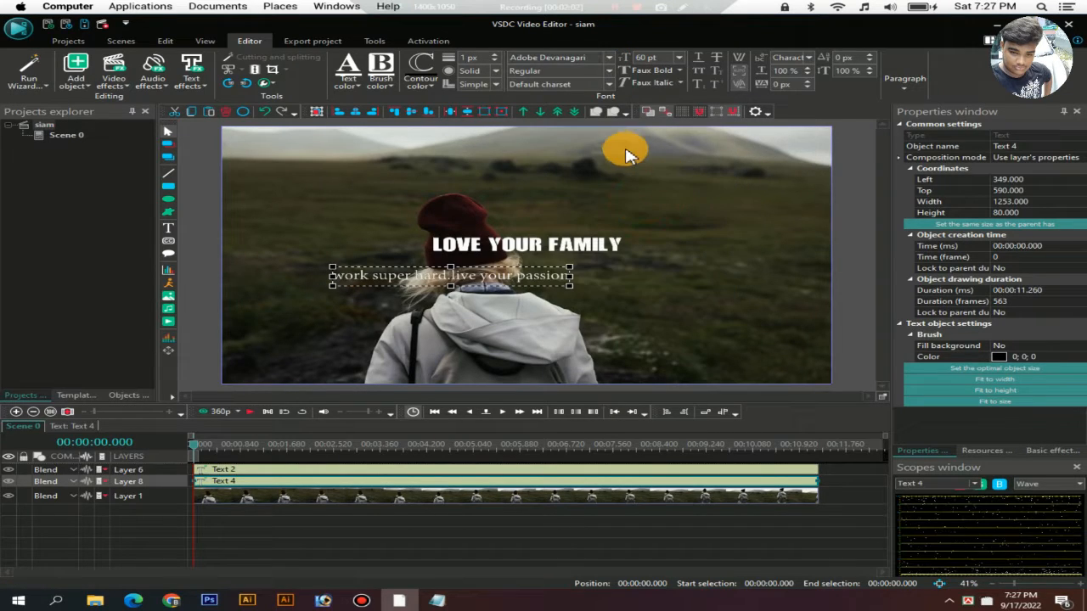
{"action": "left_click", "coordinate": [611, 61]}
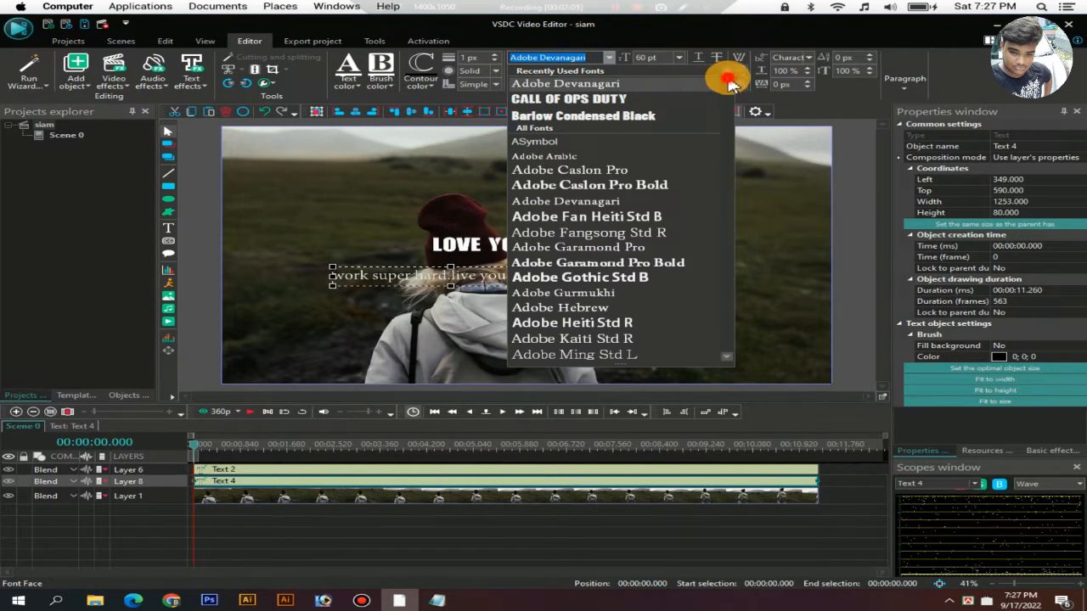
{"action": "left_click_drag", "start_coordinate": [729, 83], "coordinate": [714, 163]}
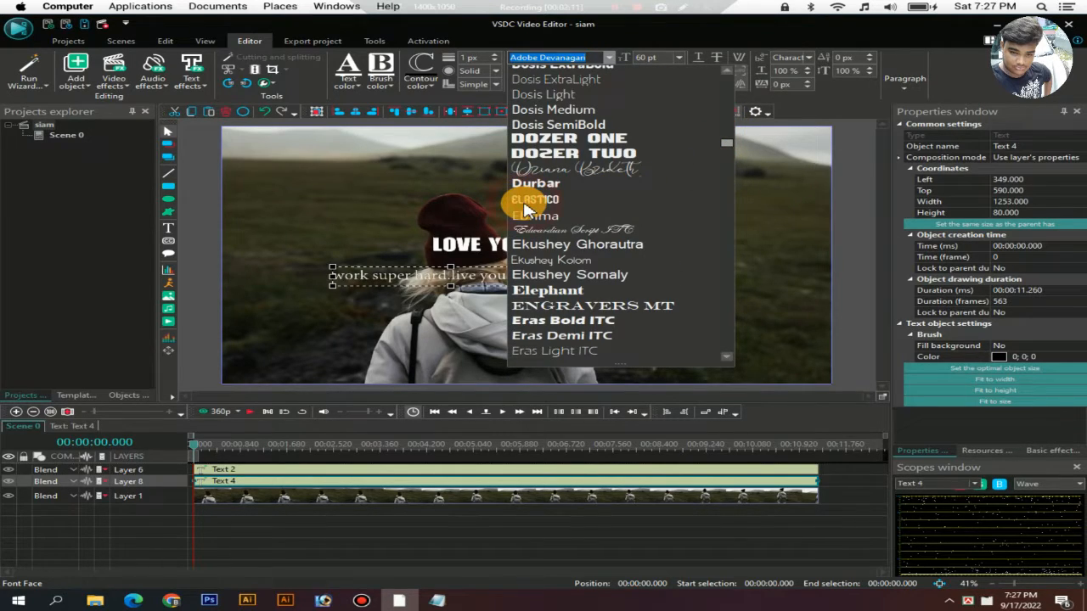
{"action": "scroll", "coordinate": [613, 271], "scroll_direction": "down", "scroll_amount": 10}
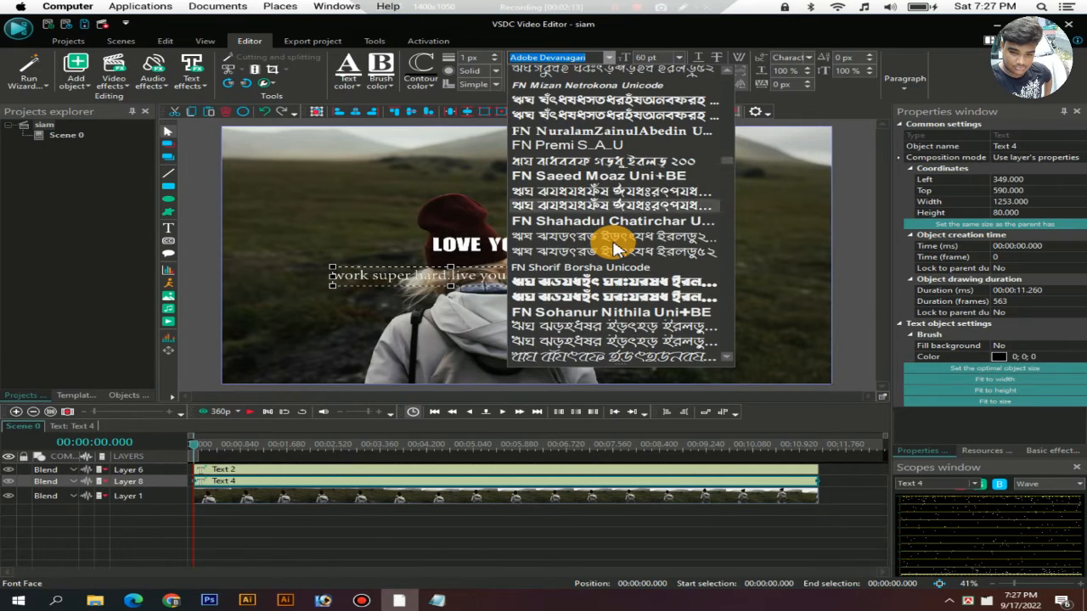
{"action": "left_click", "coordinate": [616, 255]}
{"action": "left_click_drag", "start_coordinate": [564, 286], "coordinate": [624, 293]}
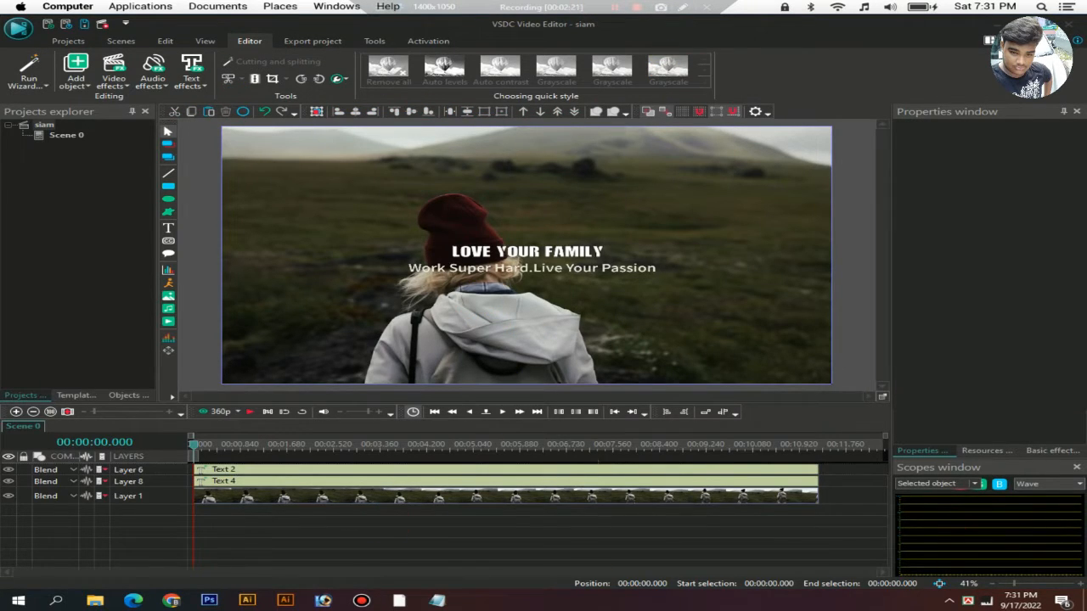
Step: Apply the Sutro Instagram style to the hiker video clip
{"action": "left_click", "coordinate": [290, 500]}
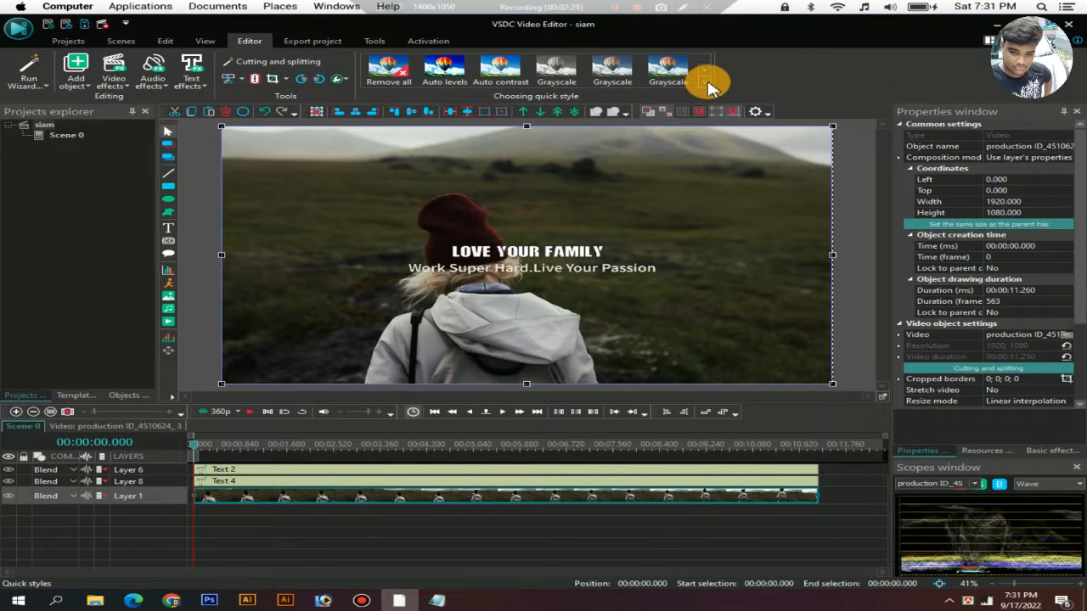
{"action": "left_click", "coordinate": [708, 81]}
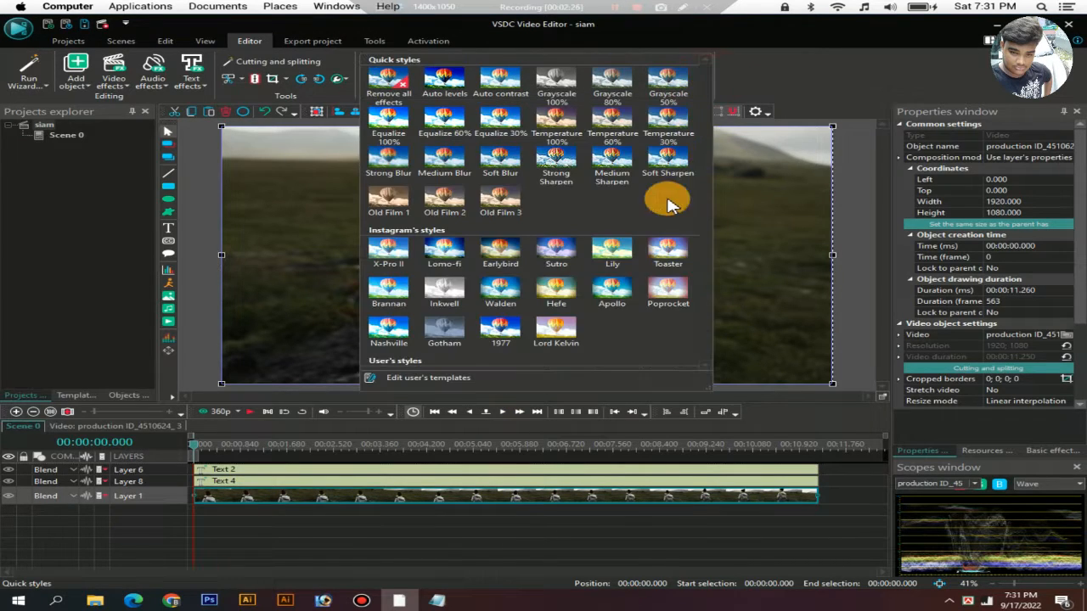
{"action": "left_click", "coordinate": [566, 253]}
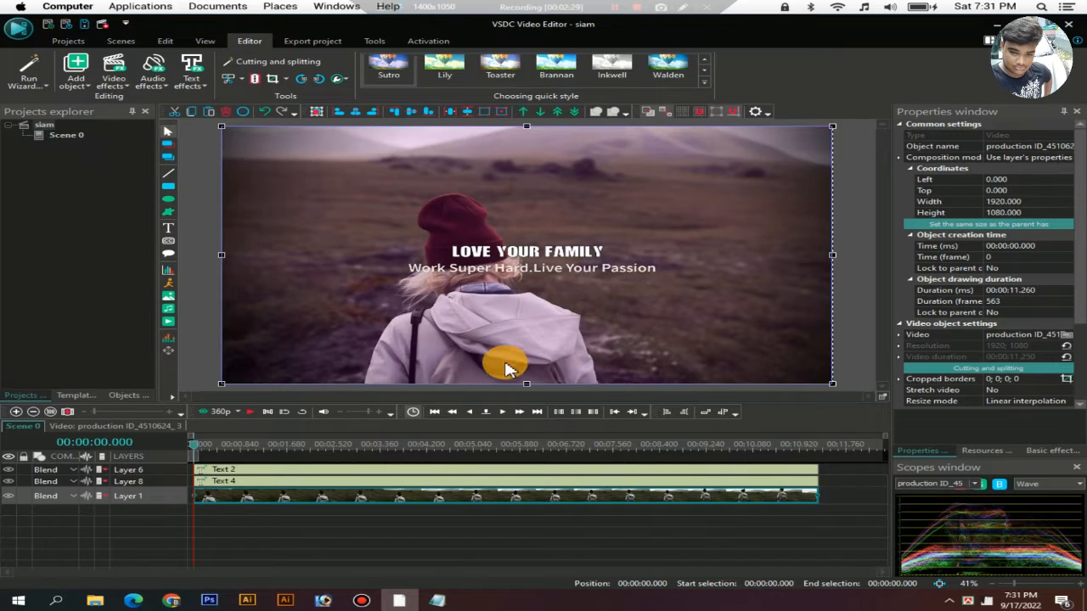
Step: Try black as the text color of "LOVE YOUR FAMILY" and set it back to white
{"action": "left_click", "coordinate": [446, 248]}
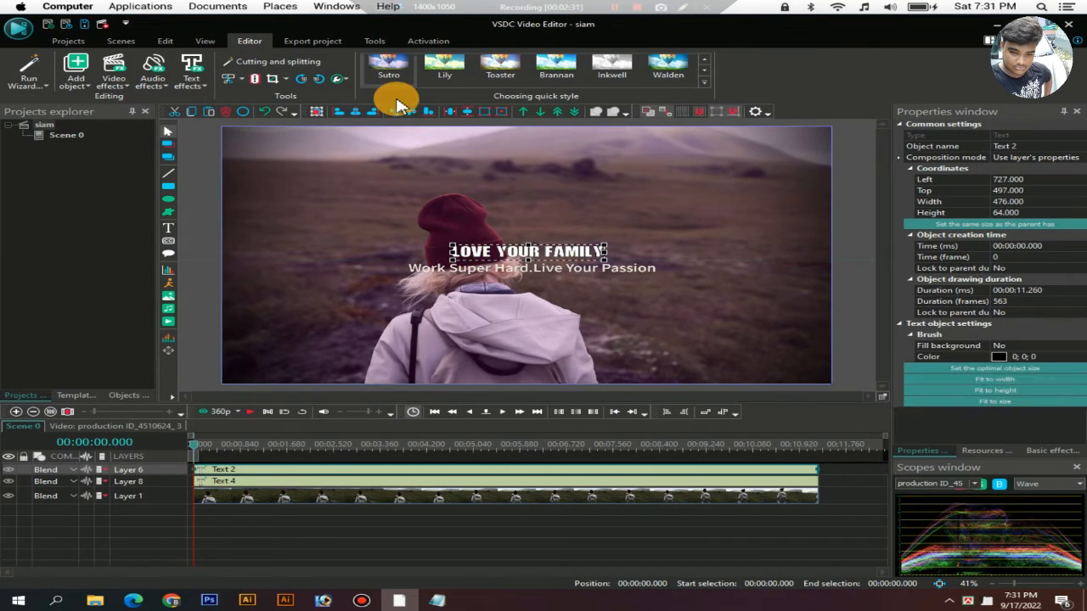
{"action": "left_click", "coordinate": [359, 85]}
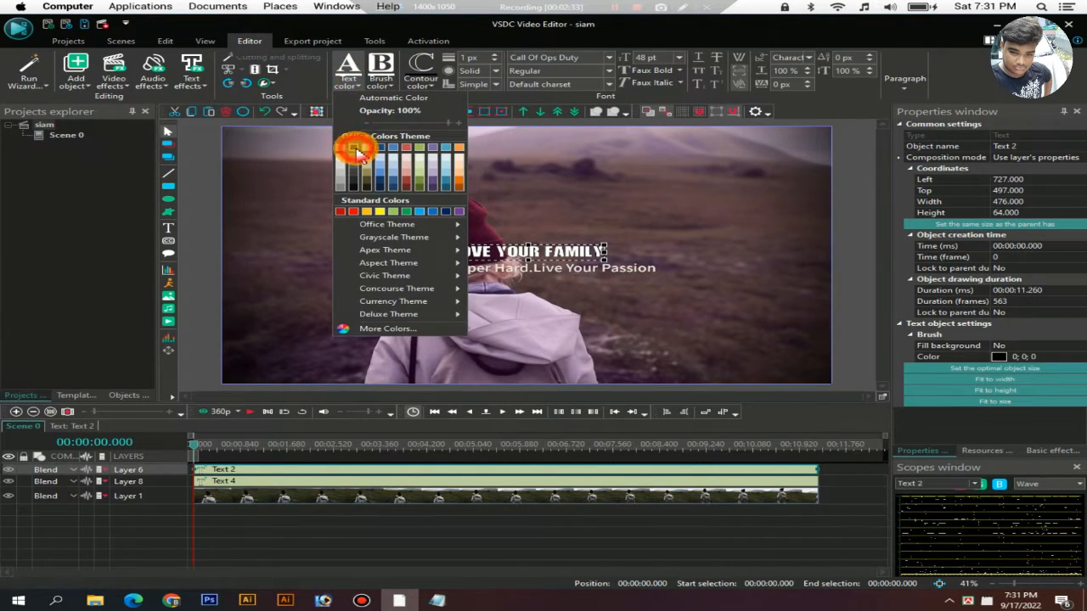
{"action": "left_click", "coordinate": [357, 150]}
{"action": "left_click", "coordinate": [362, 75]}
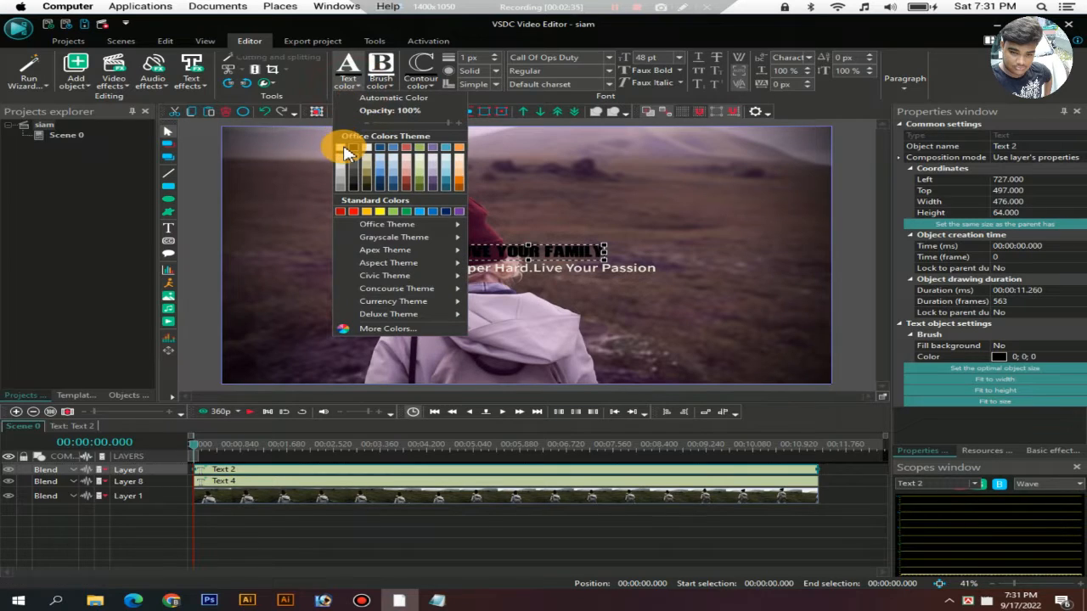
{"action": "left_click", "coordinate": [346, 151]}
{"action": "left_click", "coordinate": [485, 539]}
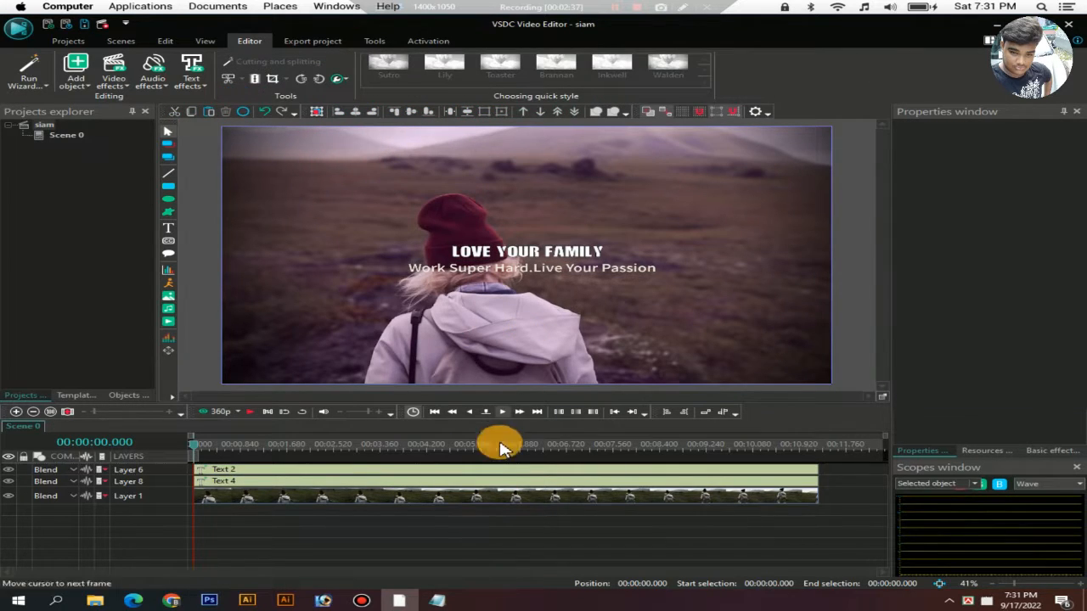
Step: Remove all quick style effects from the hiker video clip
{"action": "left_click", "coordinate": [478, 497]}
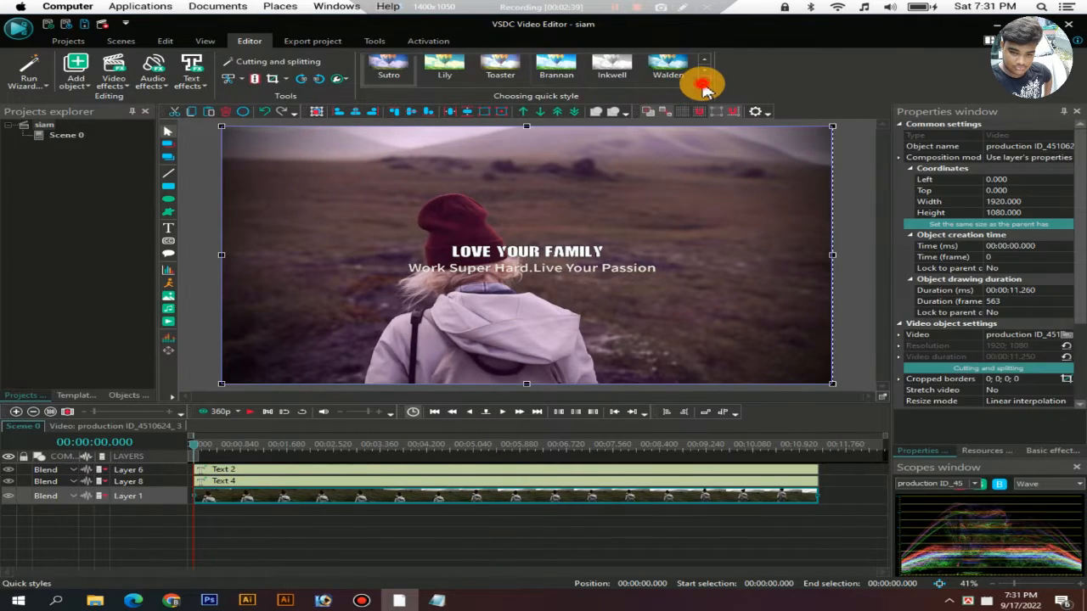
{"action": "left_click", "coordinate": [704, 82]}
{"action": "left_click", "coordinate": [376, 80]}
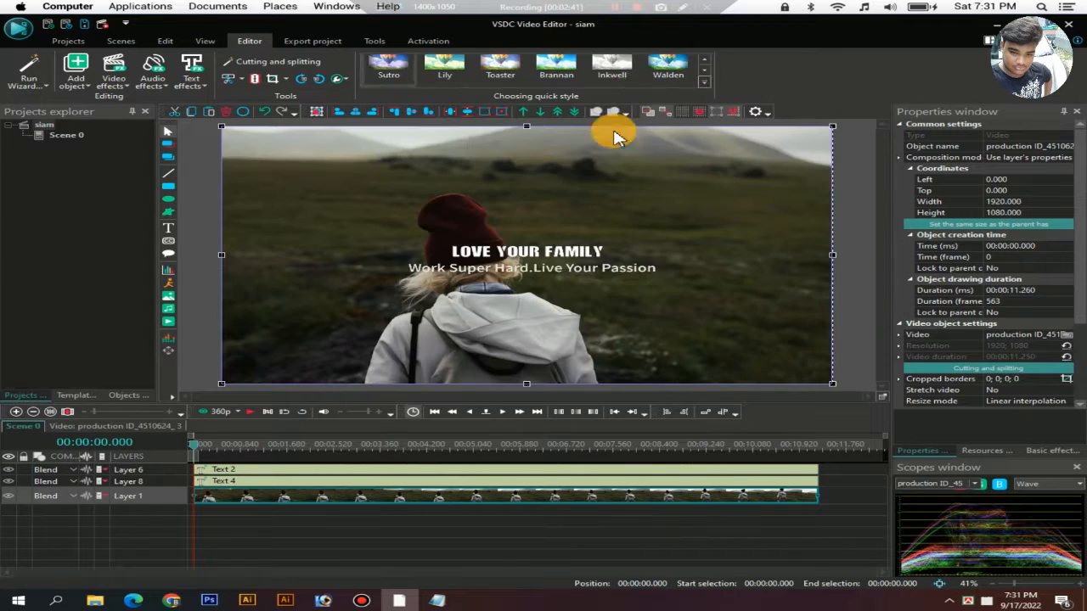
Step: Try the 1977 and Brannan Instagram styles in turn on the hiker video clip
{"action": "left_click", "coordinate": [704, 82]}
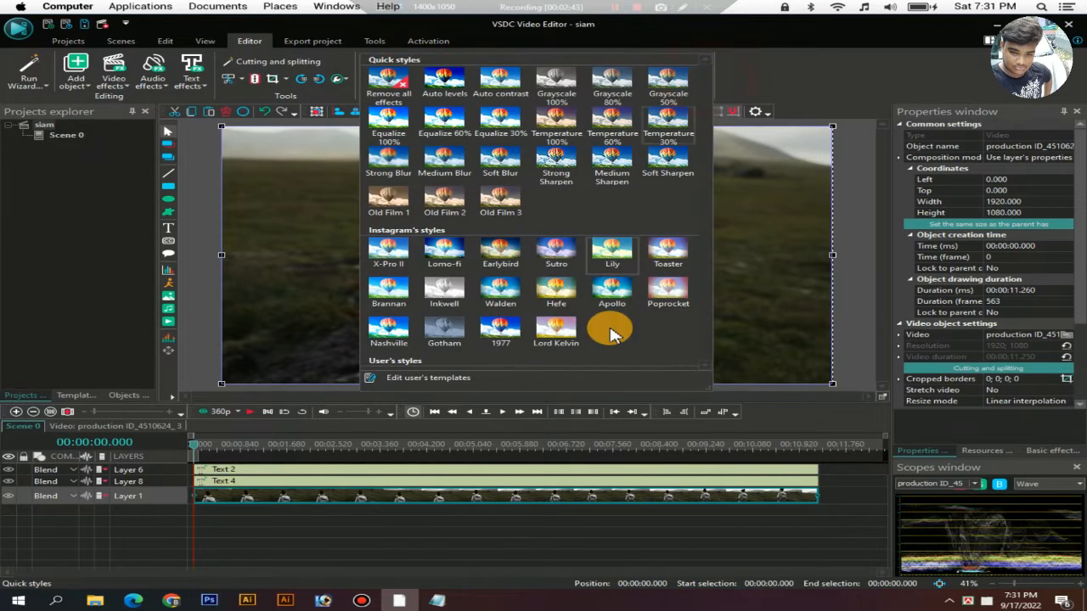
{"action": "left_click", "coordinate": [500, 334]}
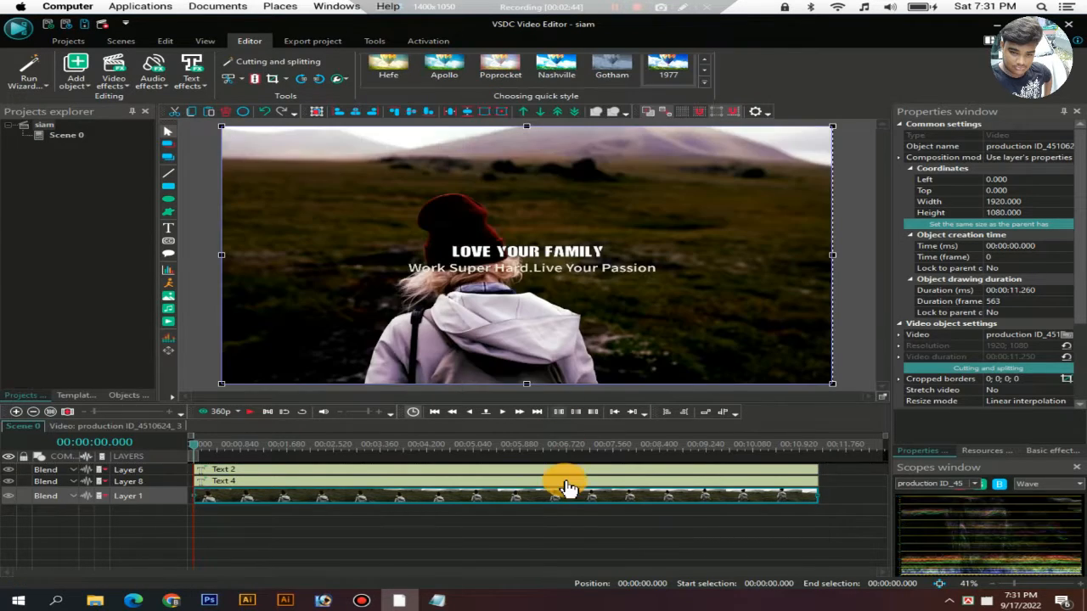
{"action": "left_click", "coordinate": [505, 543]}
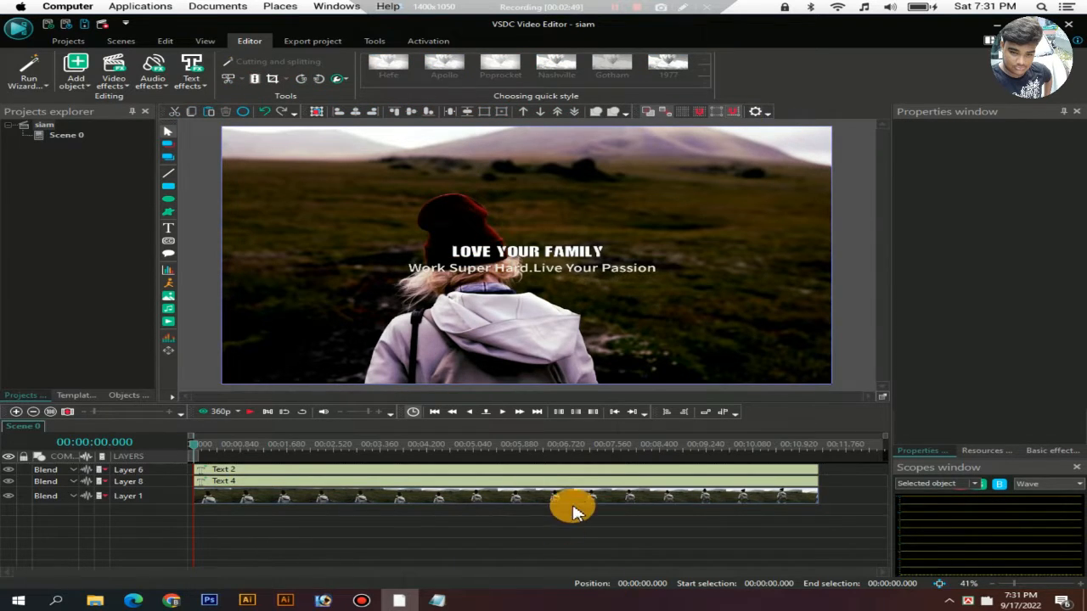
{"action": "left_click", "coordinate": [576, 504]}
{"action": "left_click", "coordinate": [703, 82]}
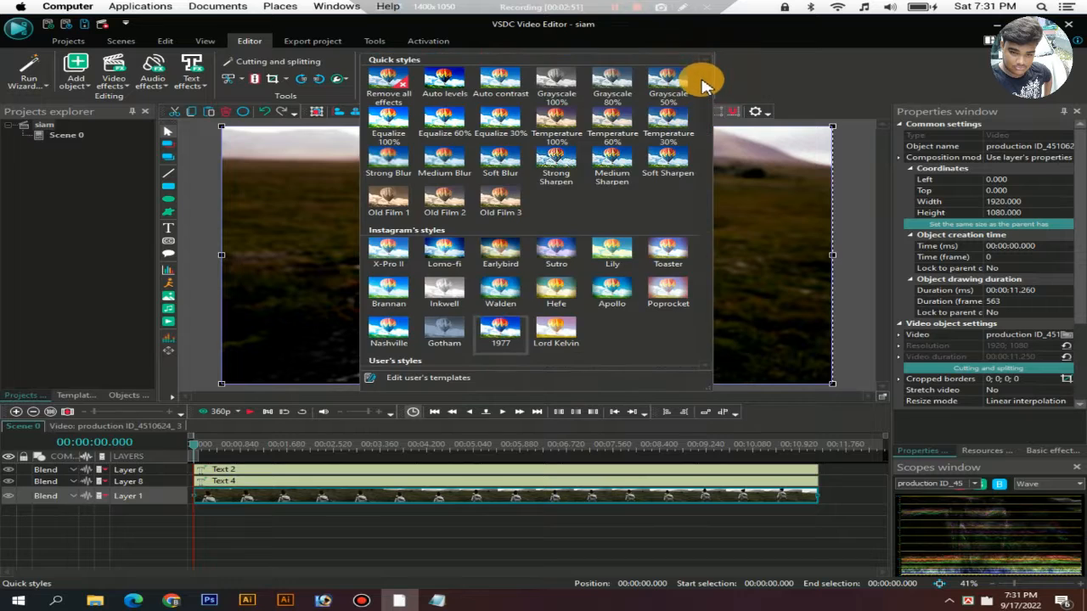
{"action": "left_click", "coordinate": [388, 291]}
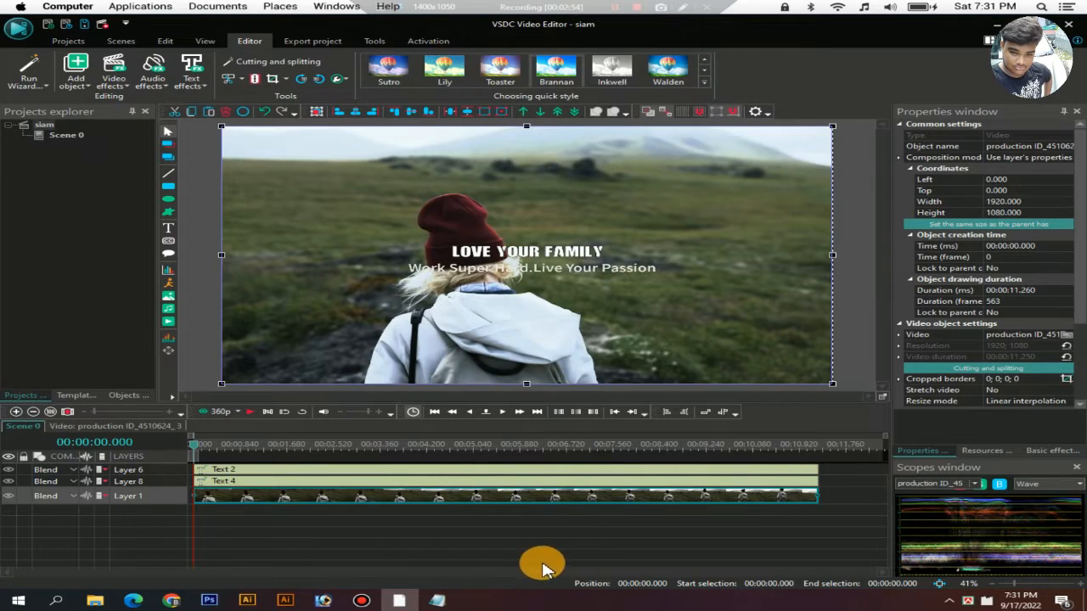
Step: Add the Temperature 60% quick style to the hiker video clip
{"action": "left_click", "coordinate": [703, 81]}
{"action": "left_click", "coordinate": [622, 122]}
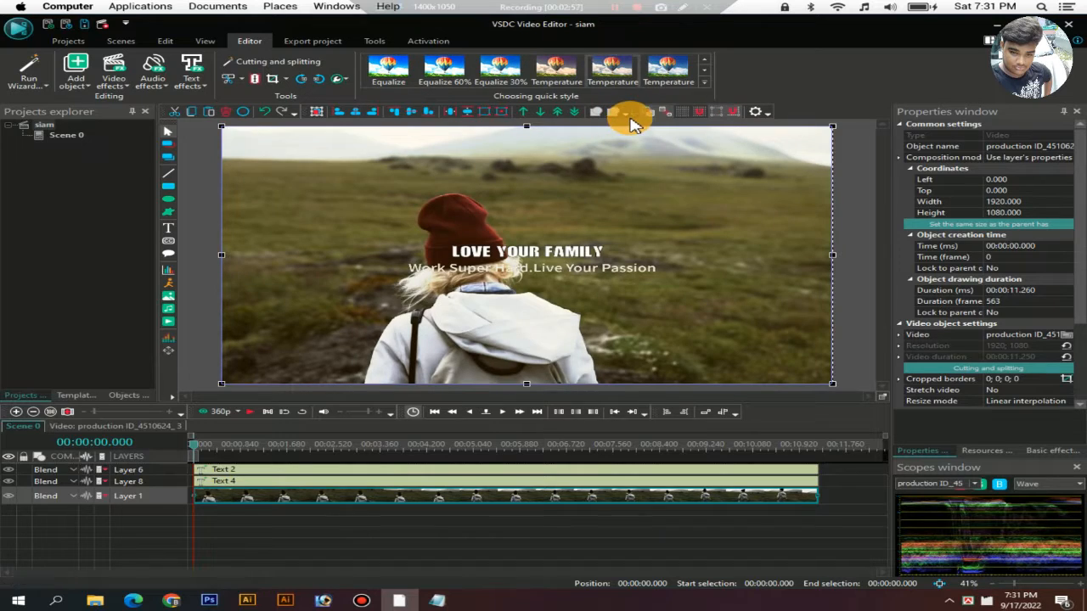
Step: Try the Lomo-fi, Hefe and Poprocket Instagram styles one after another on the hiker video clip
{"action": "left_click", "coordinate": [704, 73]}
{"action": "left_click", "coordinate": [704, 82]}
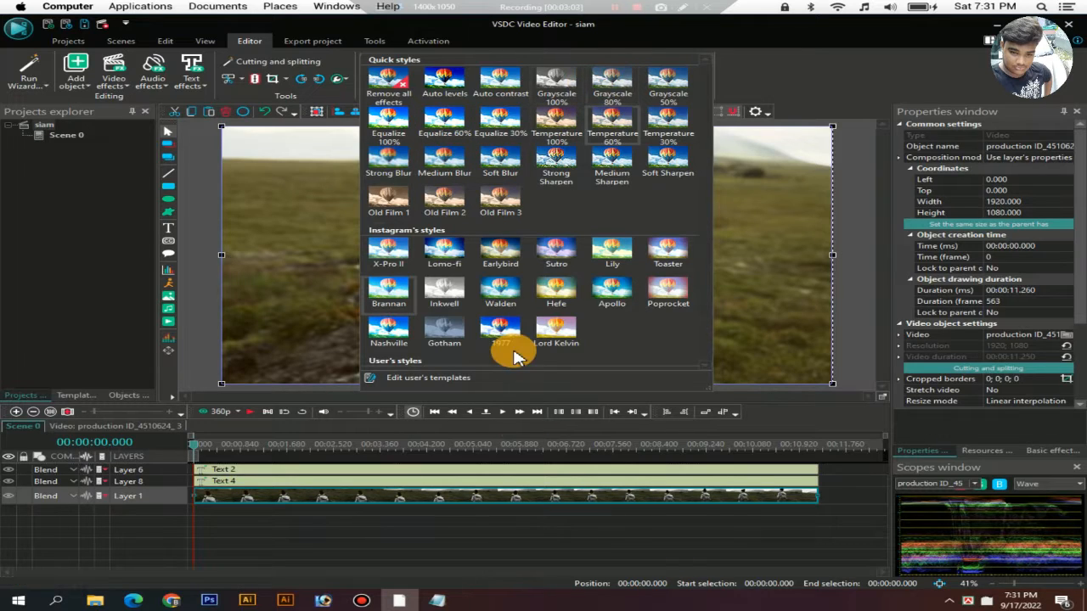
{"action": "left_click", "coordinate": [456, 259]}
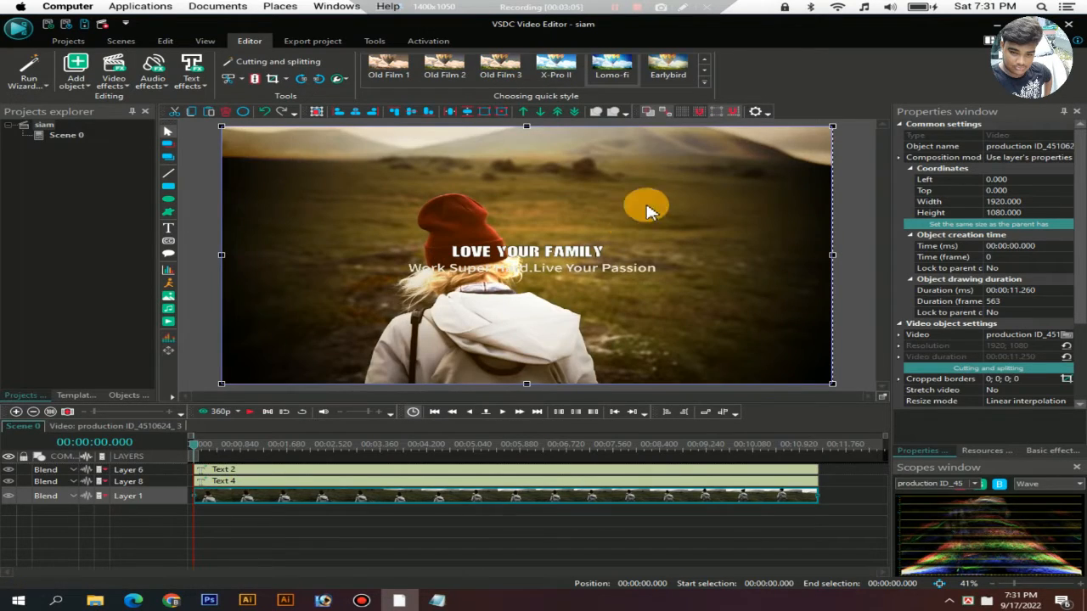
{"action": "left_click", "coordinate": [708, 87]}
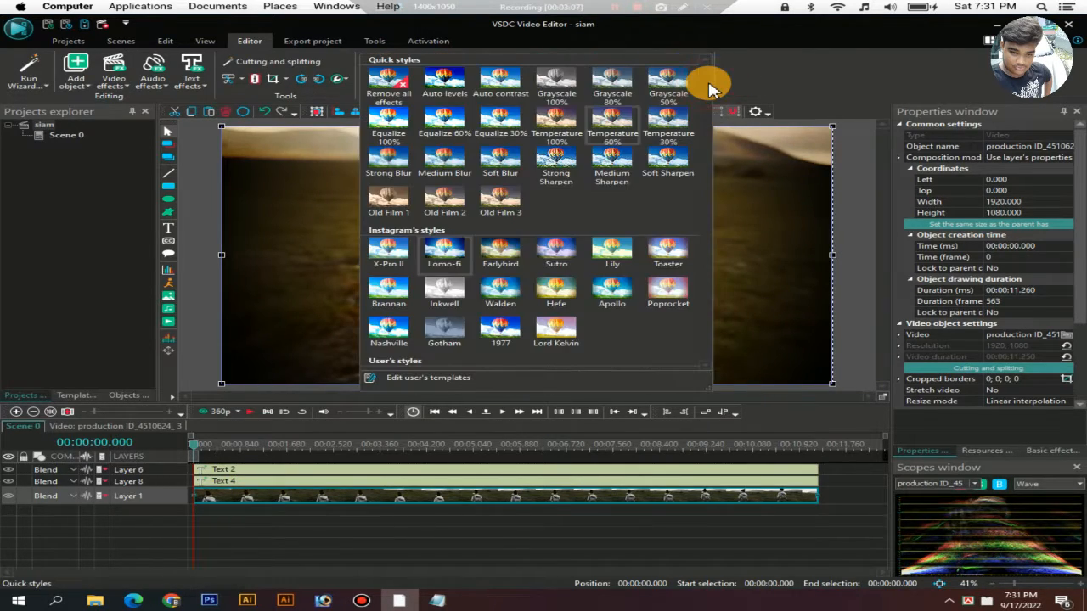
{"action": "left_click", "coordinate": [560, 291]}
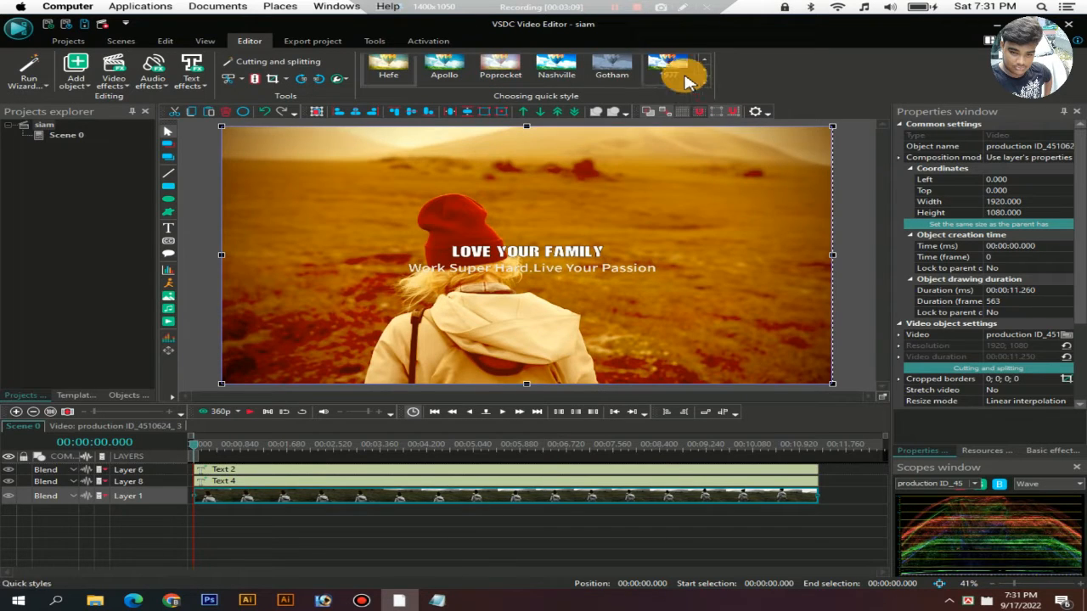
{"action": "left_click", "coordinate": [704, 84]}
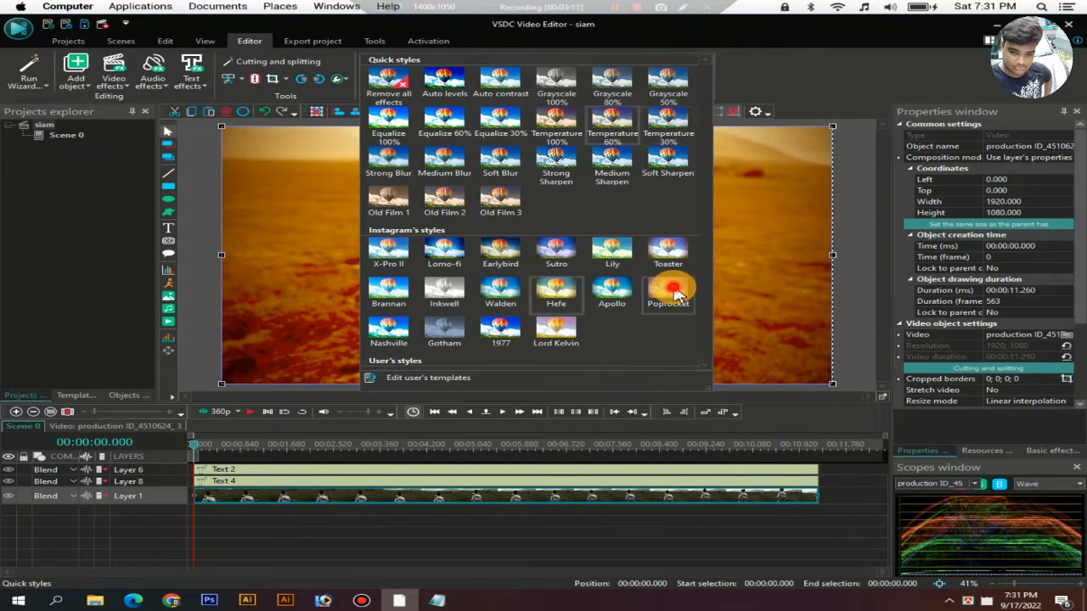
{"action": "left_click", "coordinate": [670, 292]}
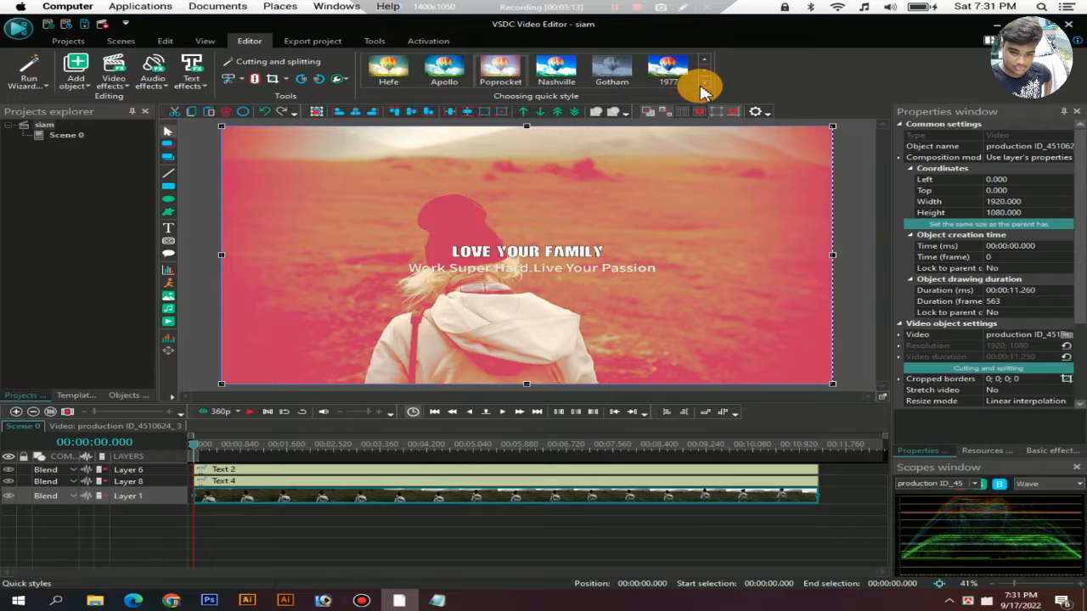
Step: Apply the Nashville Instagram style to the hiker video clip
{"action": "left_click", "coordinate": [704, 86]}
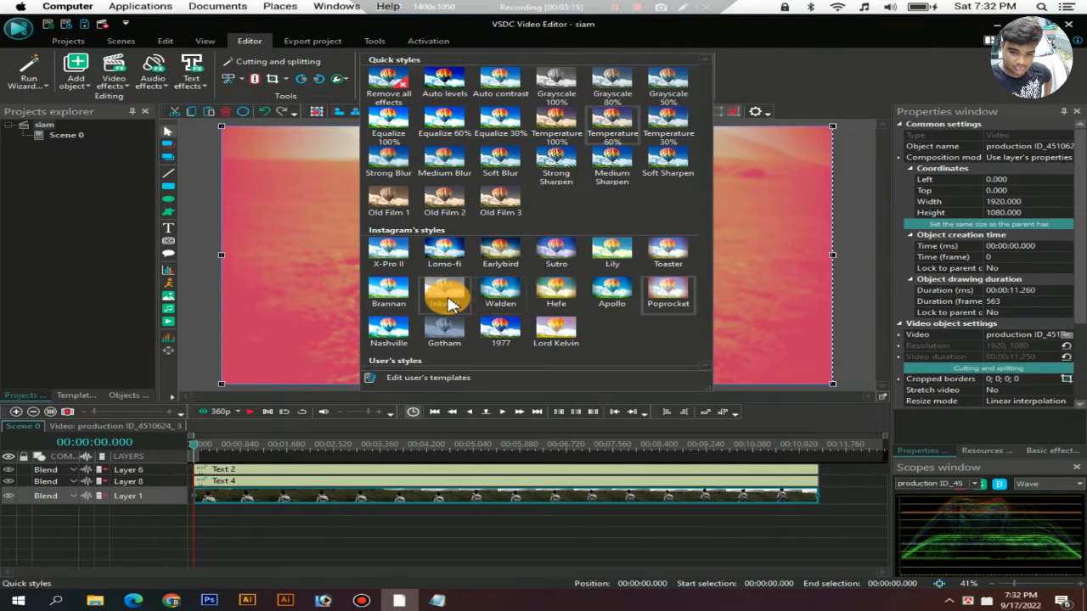
{"action": "left_click", "coordinate": [399, 333]}
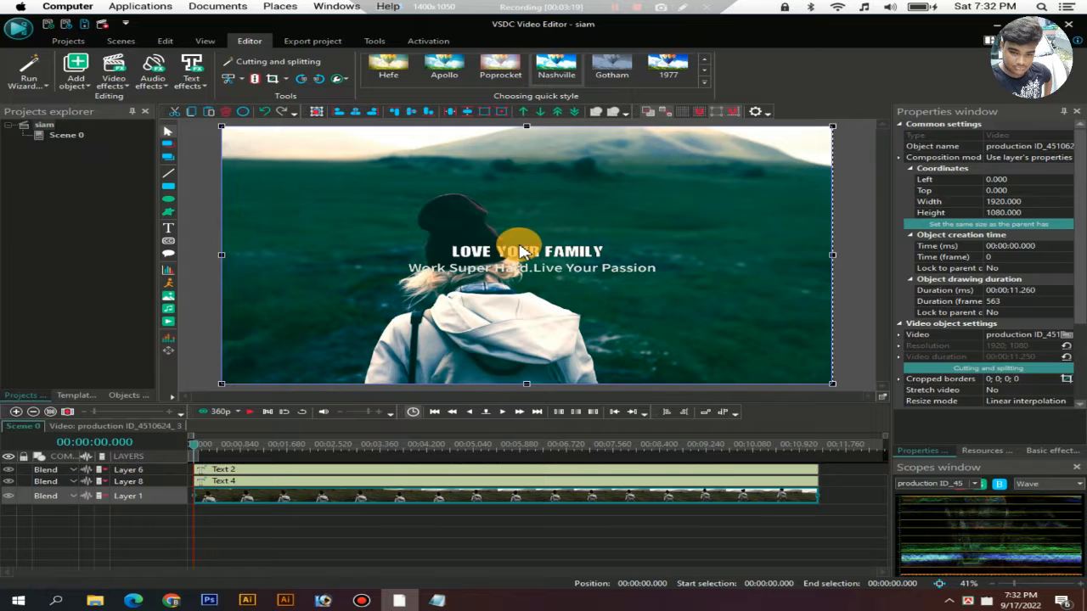
{"action": "left_click", "coordinate": [521, 272]}
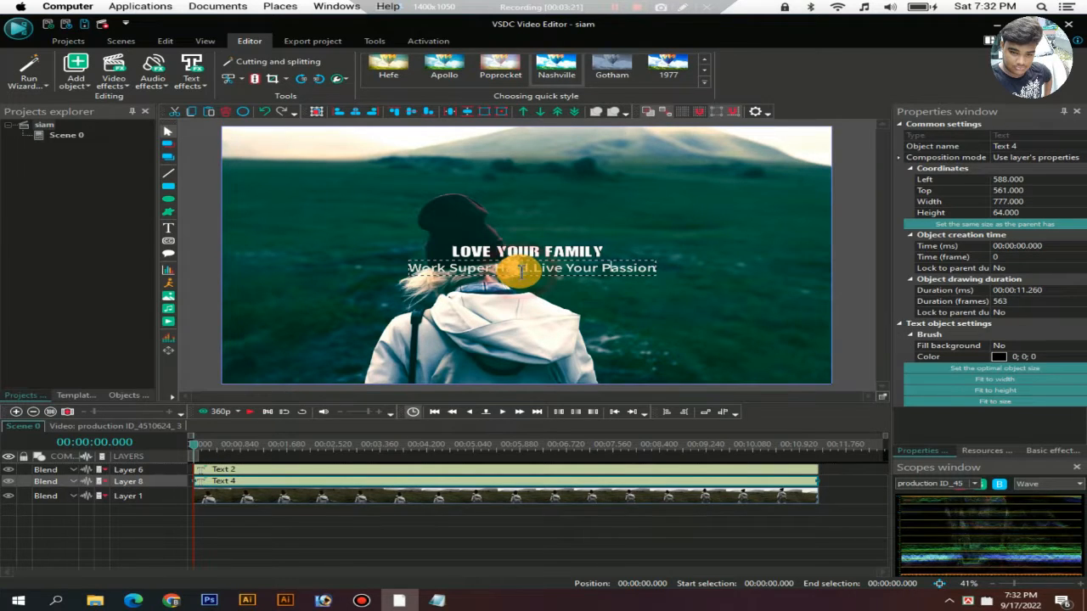
{"action": "left_click", "coordinate": [410, 529]}
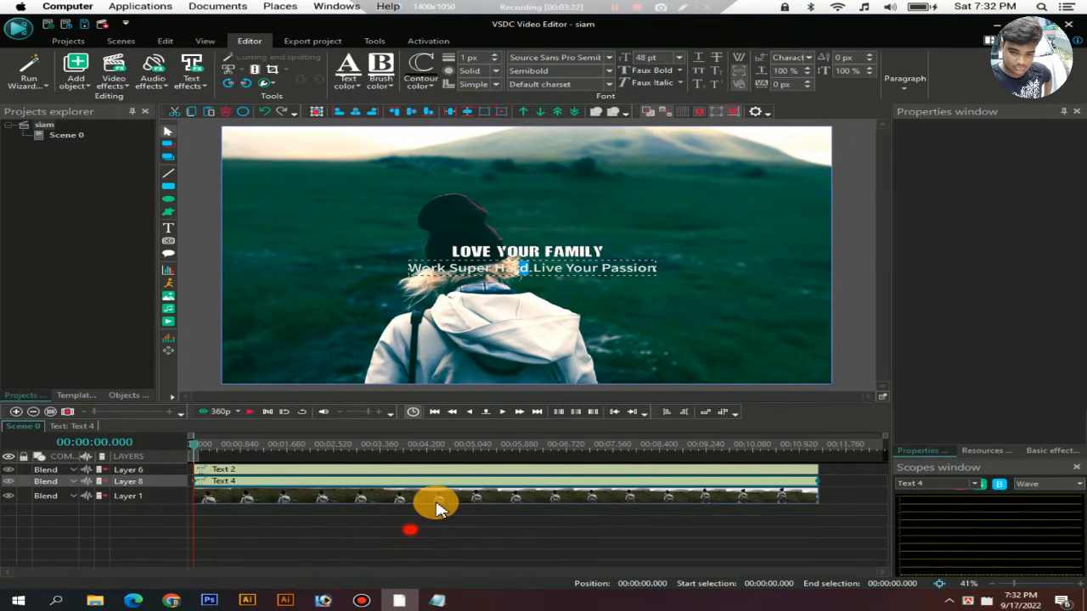
{"action": "left_click", "coordinate": [552, 285]}
{"action": "left_click_drag", "start_coordinate": [544, 282], "coordinate": [547, 366]}
{"action": "left_click_drag", "start_coordinate": [556, 299], "coordinate": [540, 273]}
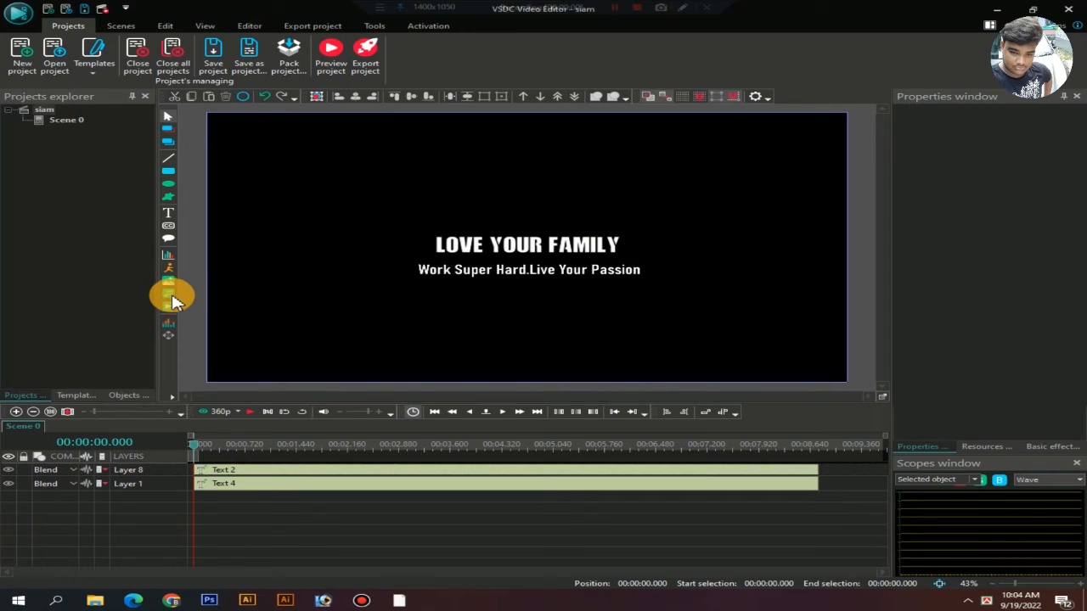
Step: Add the video production ID_4920770.mp4 from the Downloads folder and move its layer below both caption layers
{"action": "left_click", "coordinate": [195, 297]}
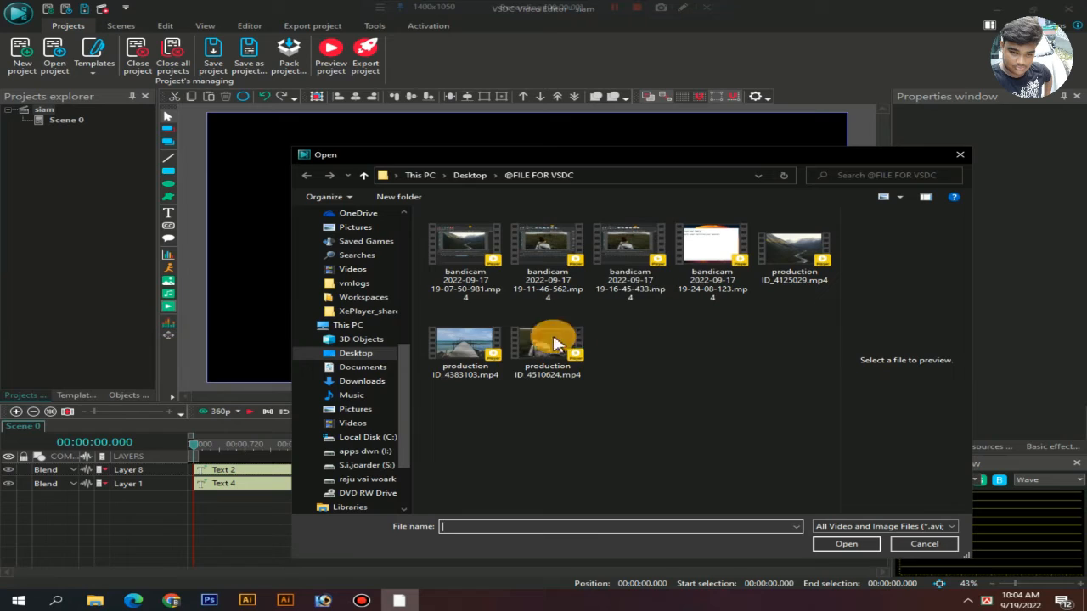
{"action": "left_click", "coordinate": [338, 381]}
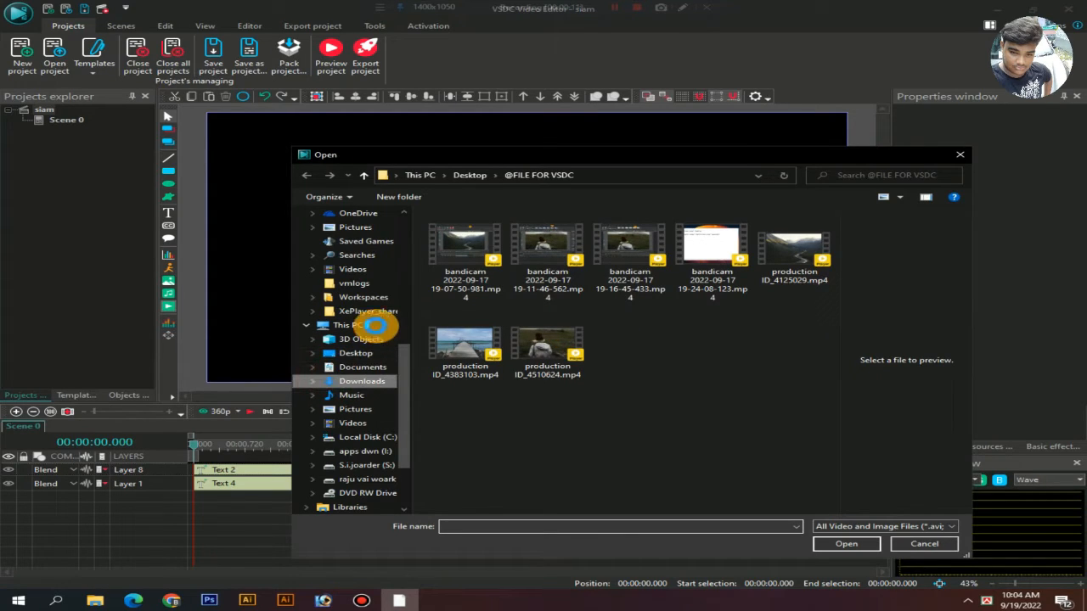
{"action": "left_click", "coordinate": [467, 265]}
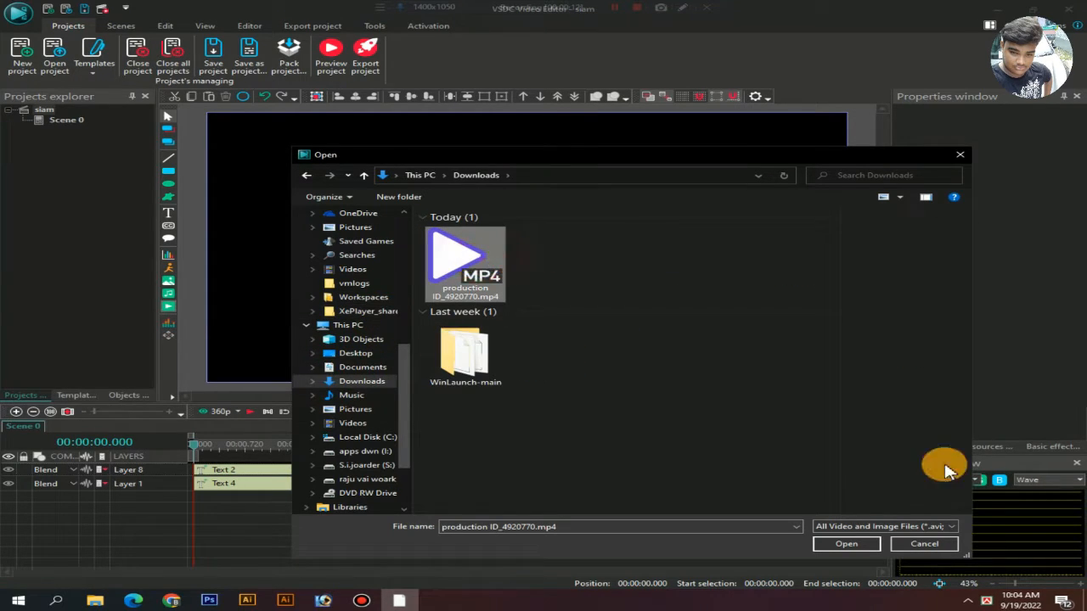
{"action": "left_click", "coordinate": [849, 545]}
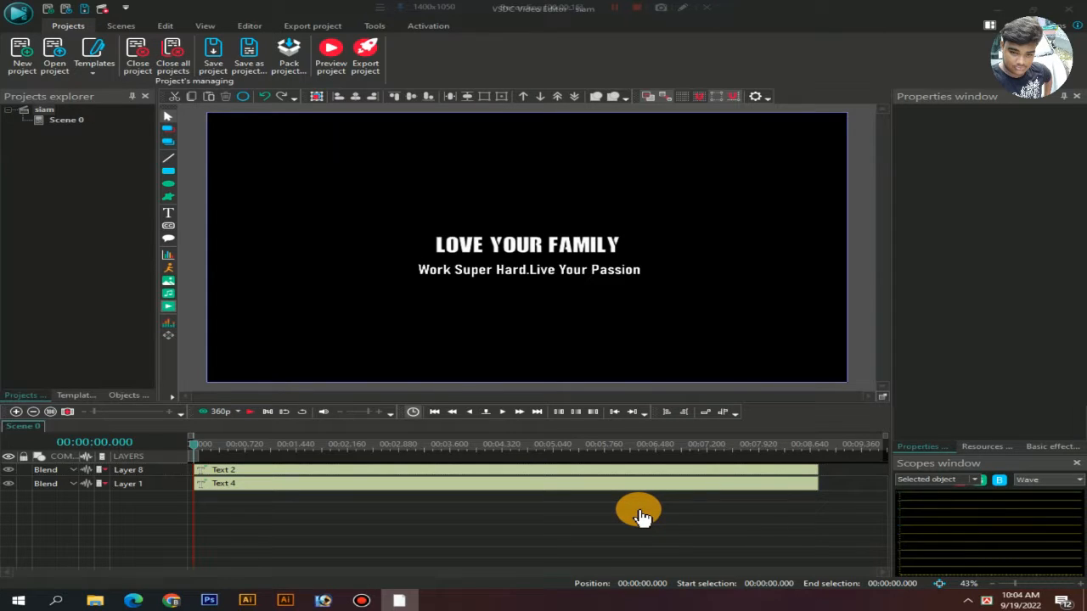
{"action": "left_click", "coordinate": [690, 355]}
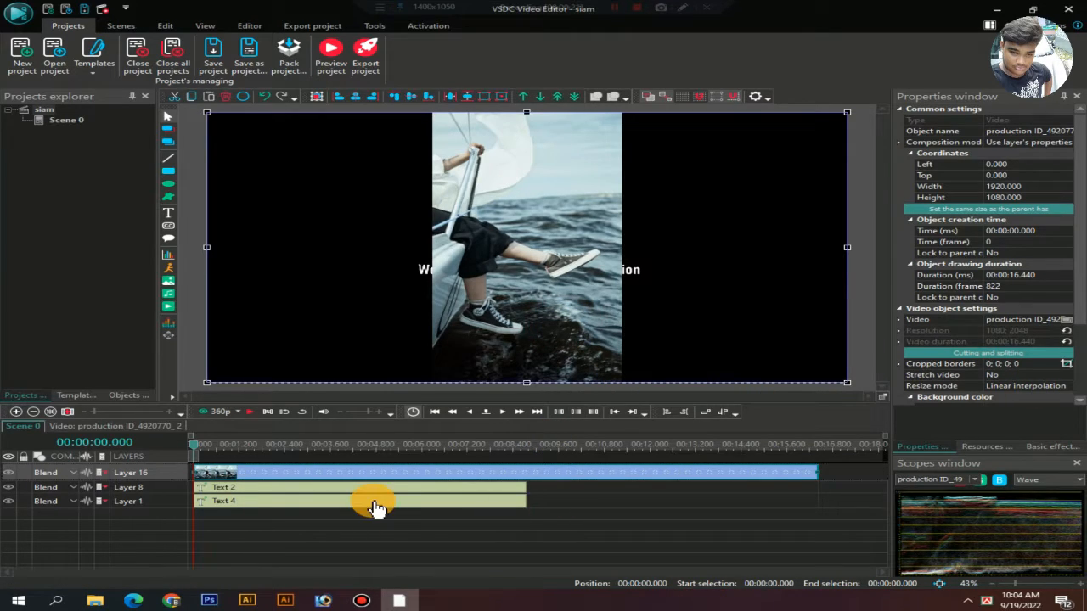
{"action": "left_click_drag", "start_coordinate": [360, 499], "coordinate": [335, 516]}
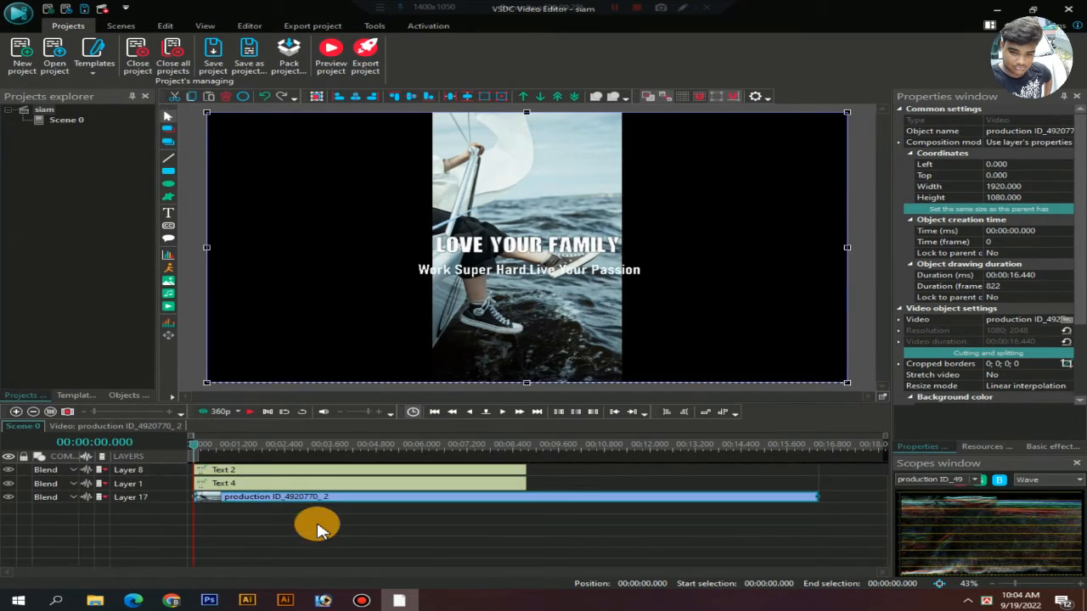
{"action": "left_click", "coordinate": [363, 539]}
{"action": "left_click", "coordinate": [566, 214]}
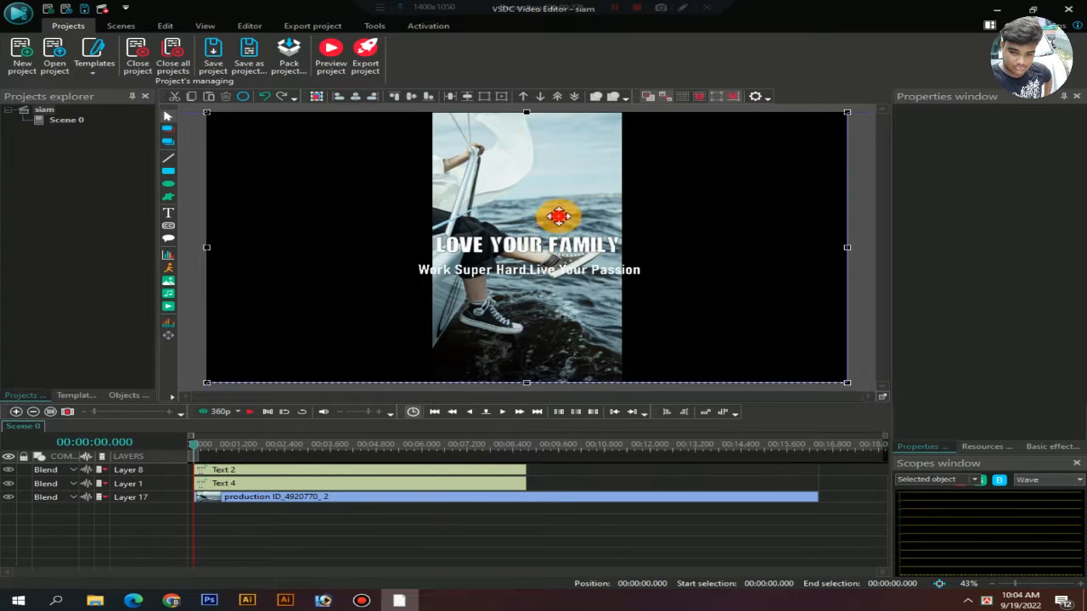
{"action": "left_click", "coordinate": [246, 26]}
{"action": "left_click", "coordinate": [704, 66]}
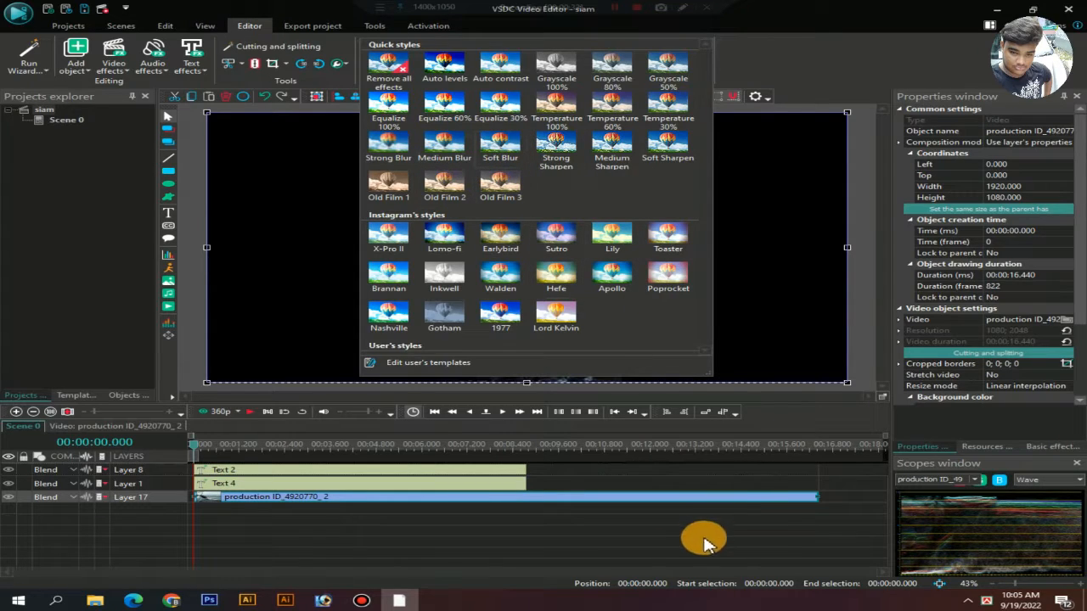
{"action": "left_click", "coordinate": [769, 530]}
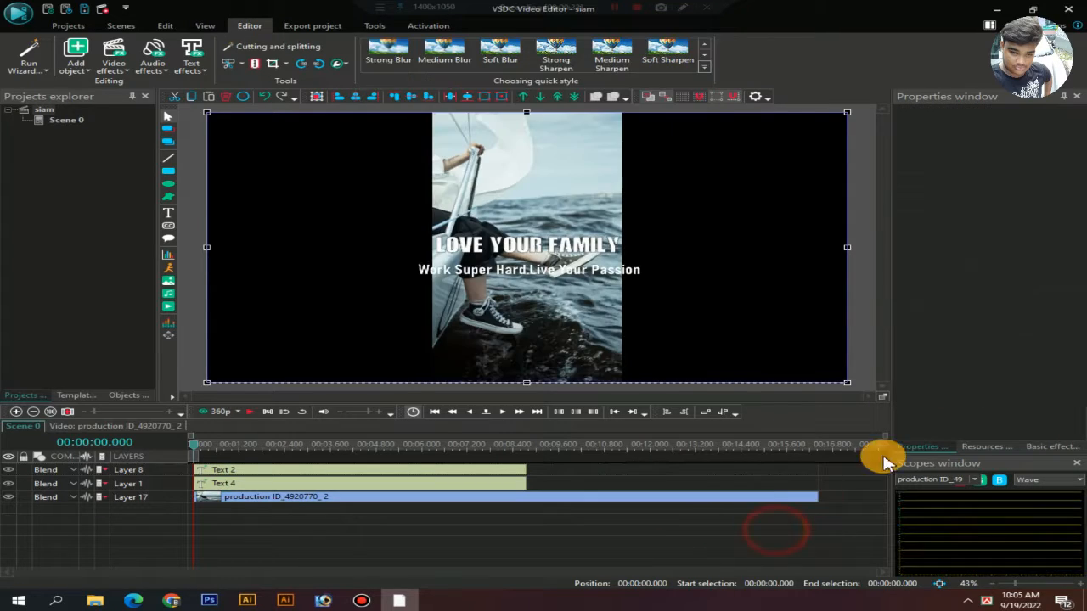
Step: Set the sailing video's contrast to -25 and red to -42 in the basic effects
{"action": "left_click", "coordinate": [408, 501]}
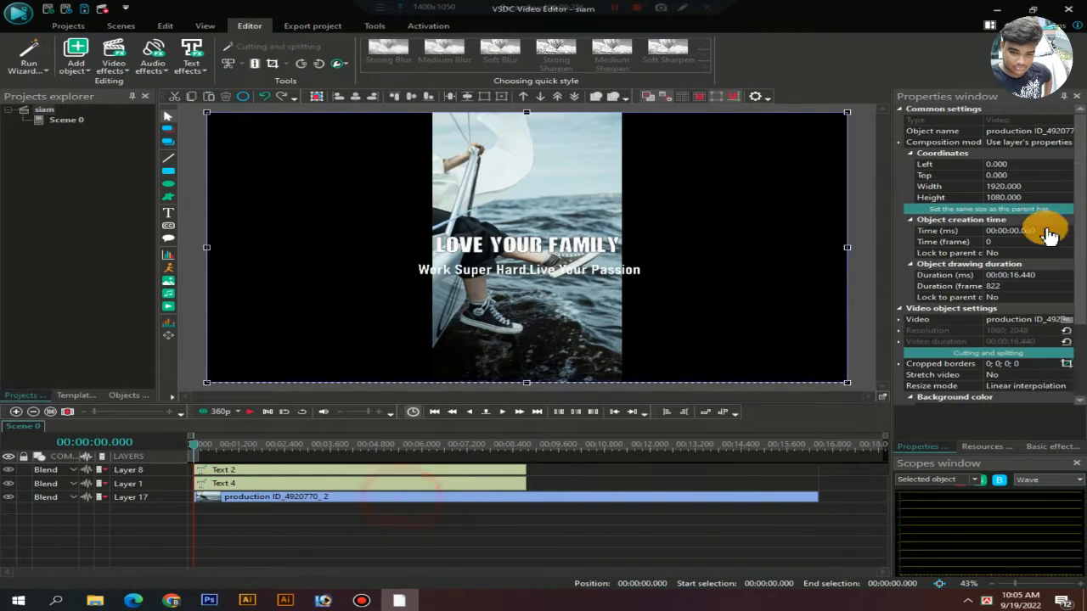
{"action": "left_click", "coordinate": [978, 447]}
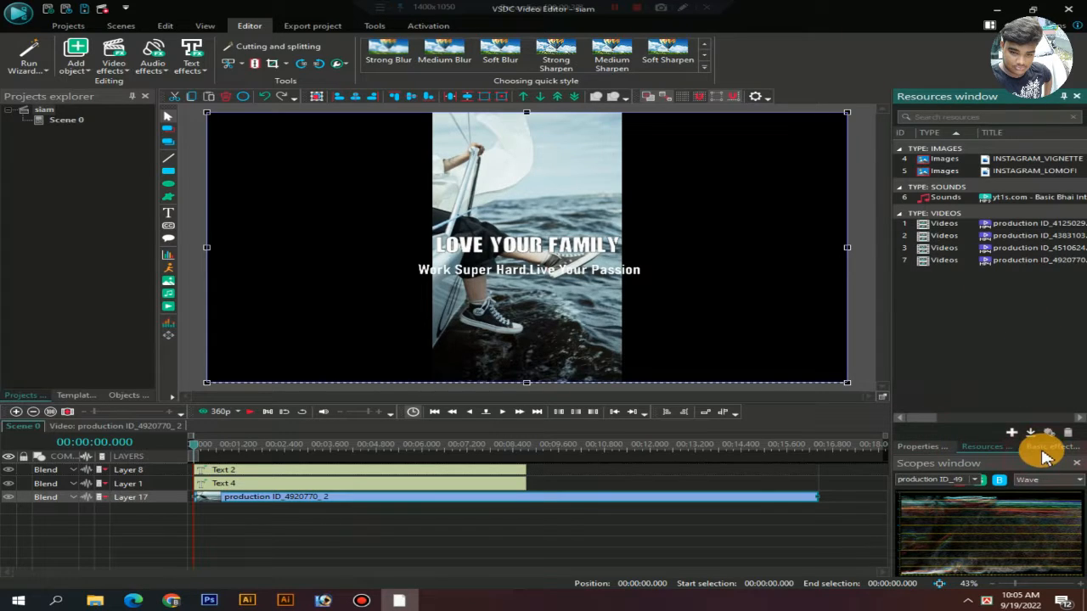
{"action": "left_click", "coordinate": [1044, 450]}
{"action": "scroll", "coordinate": [1035, 336], "scroll_direction": "down", "scroll_amount": 1}
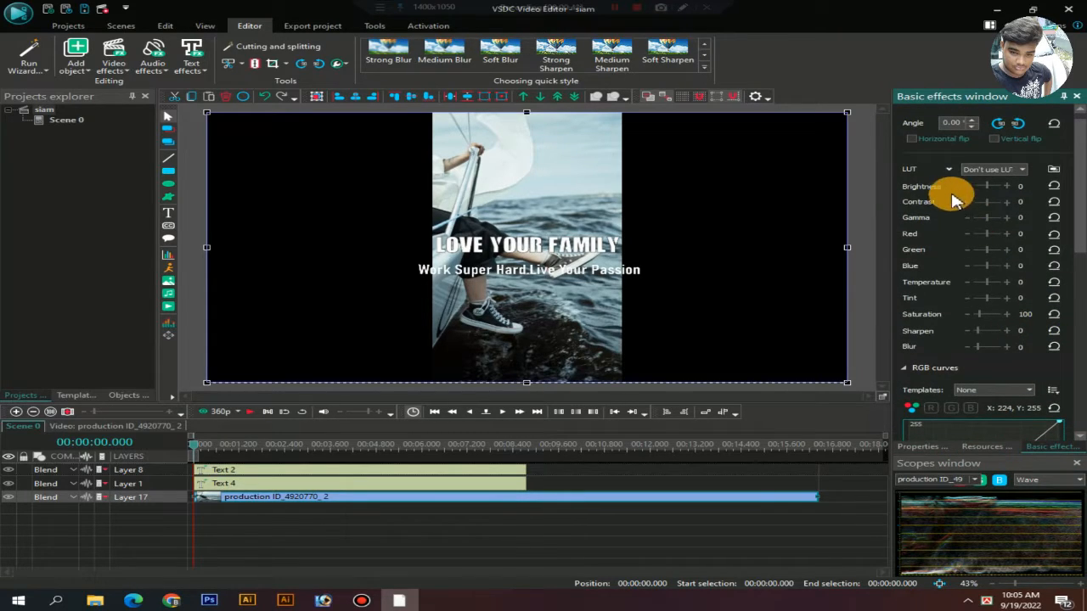
{"action": "left_click_drag", "start_coordinate": [990, 205], "coordinate": [987, 239]}
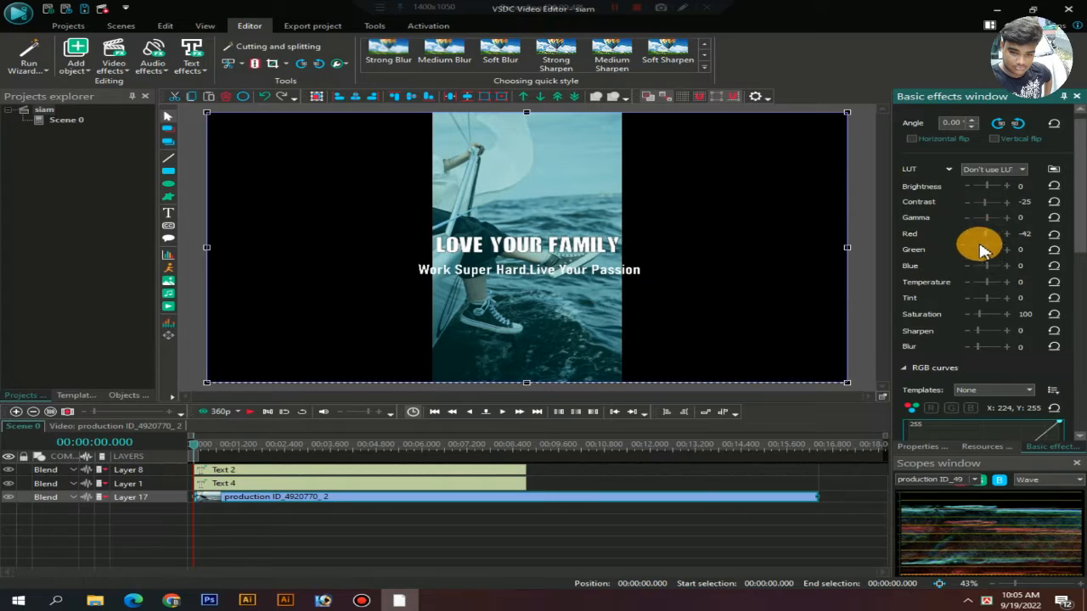
Step: Set the sailing video's saturation to 83 and sharpen to 100, and add a slight blur
{"action": "left_click_drag", "start_coordinate": [980, 319], "coordinate": [978, 315]}
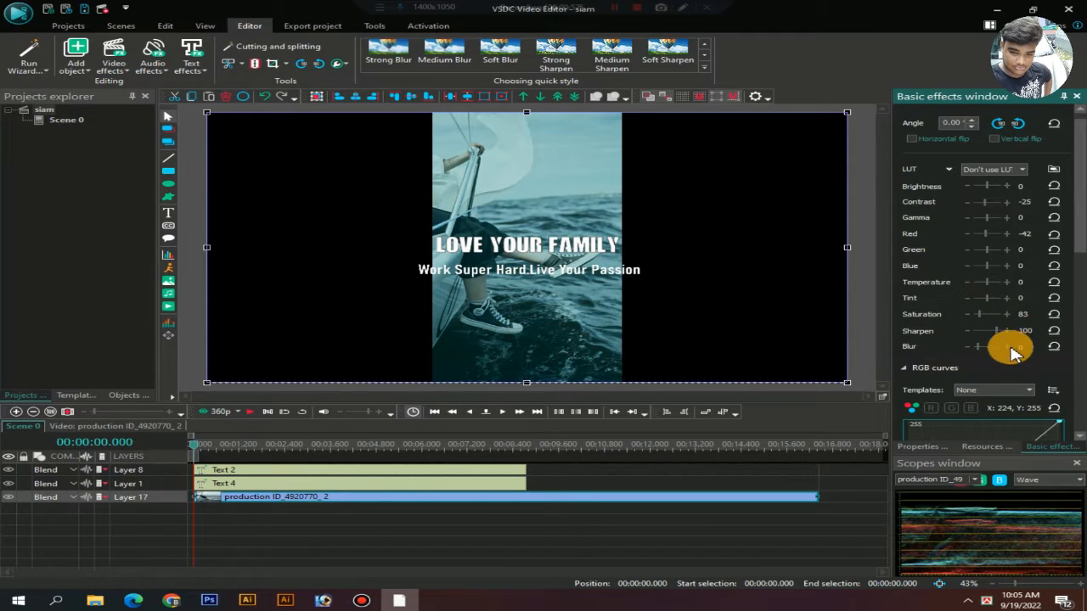
{"action": "mouse_move", "coordinate": [980, 347]}
{"action": "left_mouse_down"}
{"action": "mouse_move", "coordinate": [1005, 354]}
{"action": "mouse_move", "coordinate": [979, 352]}
{"action": "left_mouse_up"}
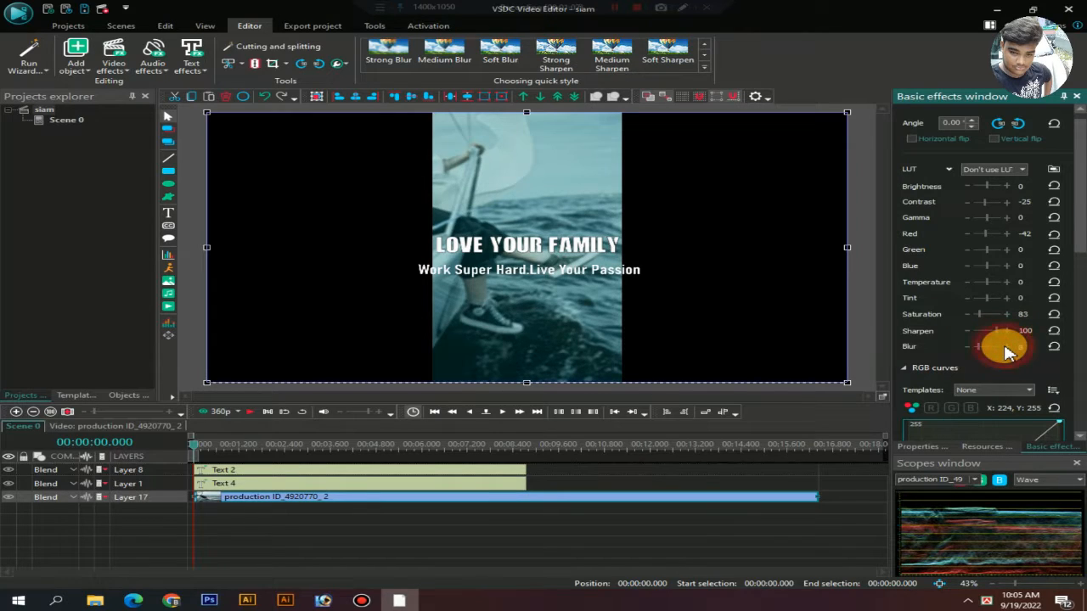
{"action": "left_click", "coordinate": [561, 539]}
Step: Reduce the LOVE YOUR FAMILY caption to 48 pt and center it horizontally, slightly higher over the video
{"action": "left_click", "coordinate": [552, 241]}
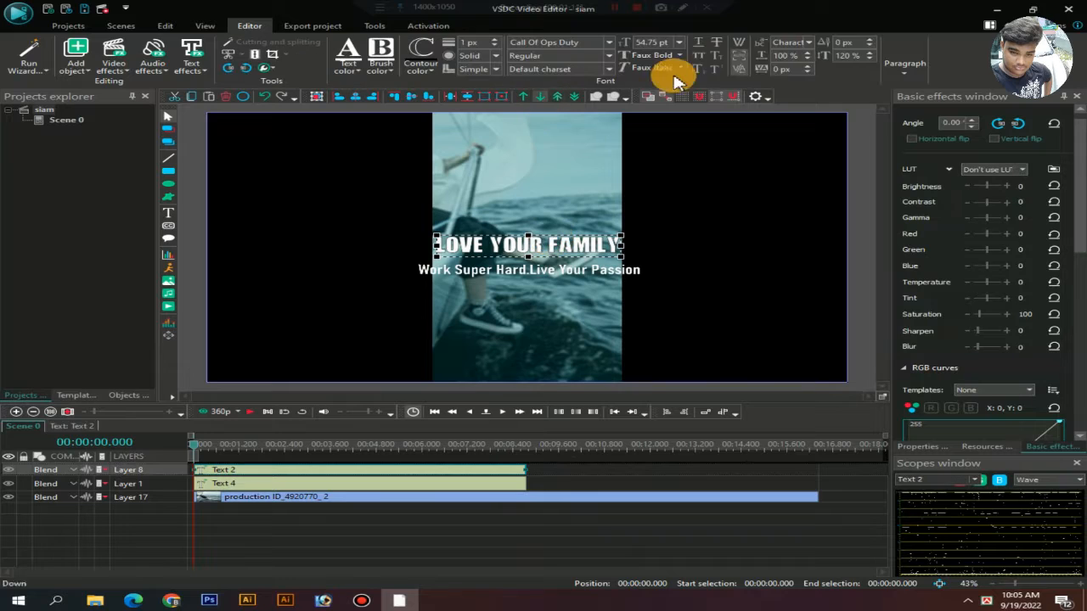
{"action": "left_click", "coordinate": [679, 41]}
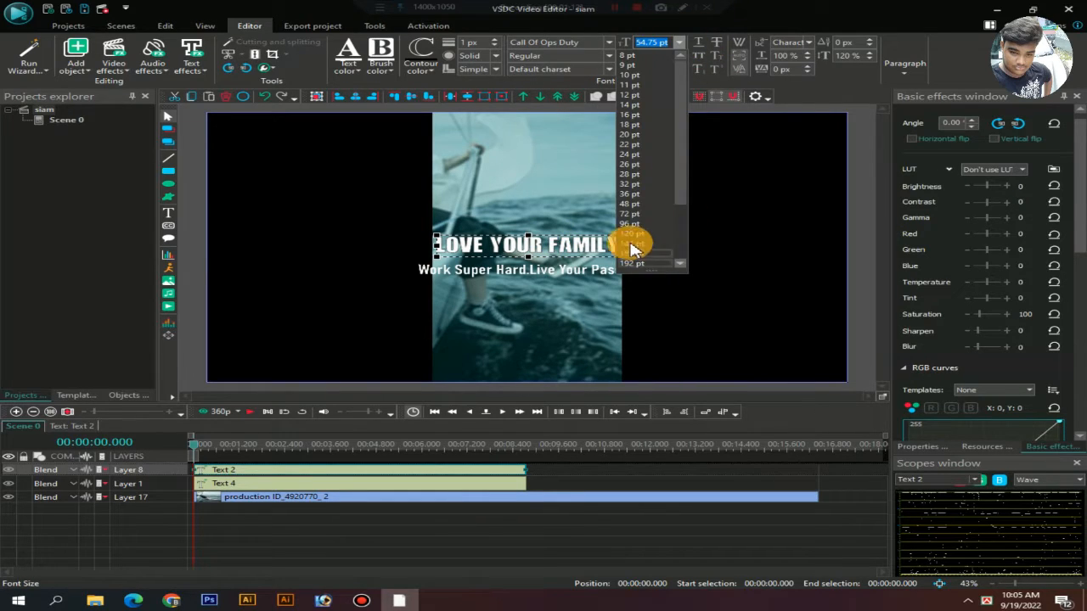
{"action": "left_click", "coordinate": [643, 199]}
{"action": "left_click_drag", "start_coordinate": [530, 244], "coordinate": [547, 237]}
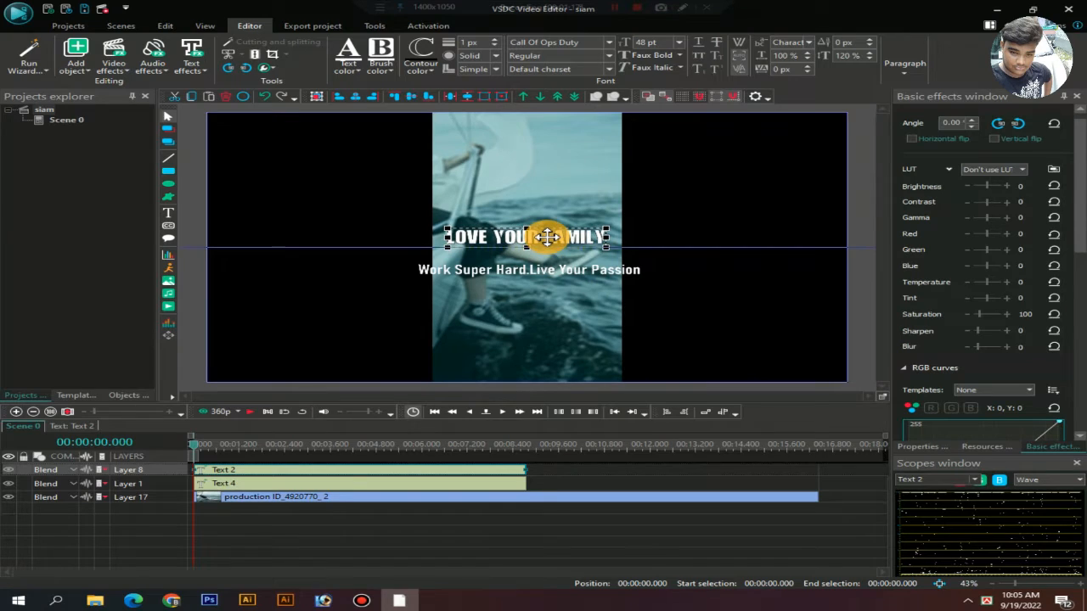
{"action": "left_click", "coordinate": [704, 229]}
Step: Try black as the text color of the LOVE YOUR FAMILY caption and return it to white
{"action": "left_click", "coordinate": [560, 240]}
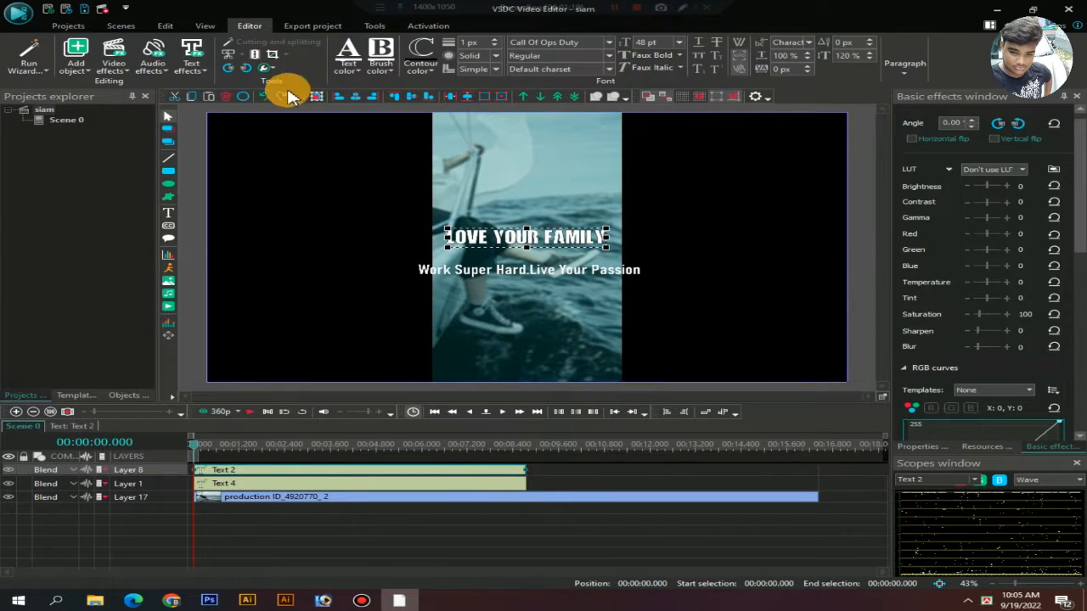
{"action": "left_click", "coordinate": [348, 67]}
{"action": "left_click", "coordinate": [353, 135]}
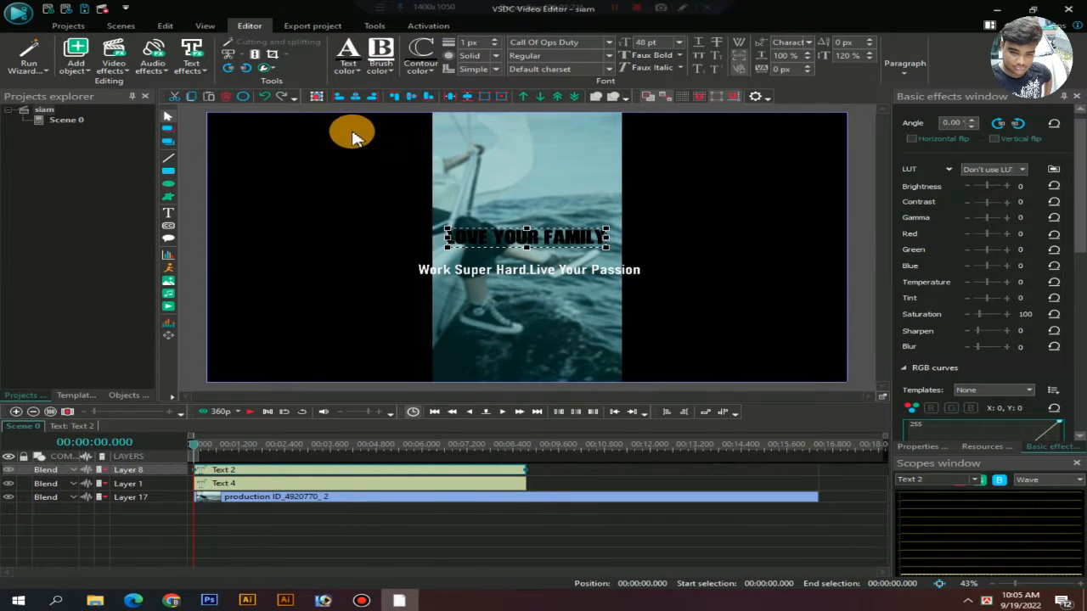
{"action": "left_click", "coordinate": [350, 63]}
{"action": "left_click", "coordinate": [344, 134]}
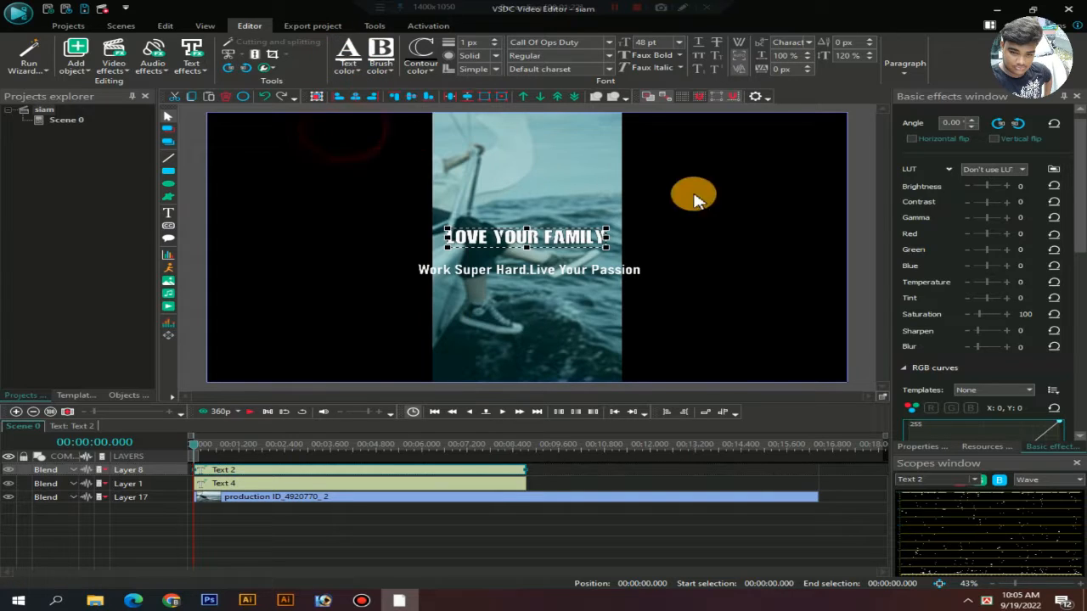
{"action": "left_click", "coordinate": [717, 195]}
Step: Set the "Work Super Hard.Live Your Passion" caption to 36 pt and place it directly beneath the LOVE YOUR FAMILY caption
{"action": "left_click", "coordinate": [565, 273]}
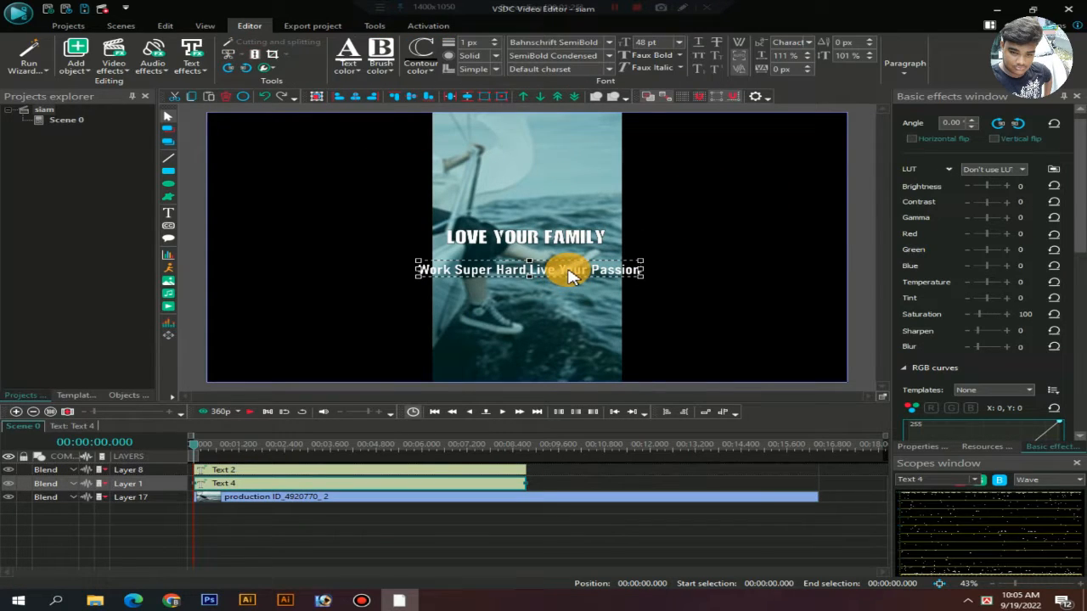
{"action": "left_click", "coordinate": [677, 45]}
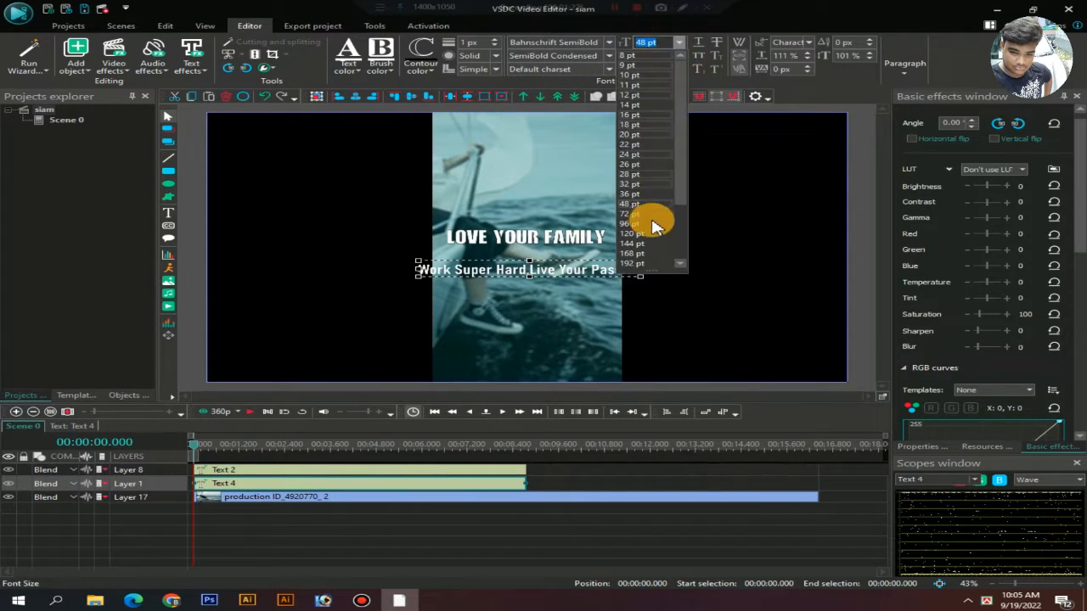
{"action": "left_click", "coordinate": [639, 207]}
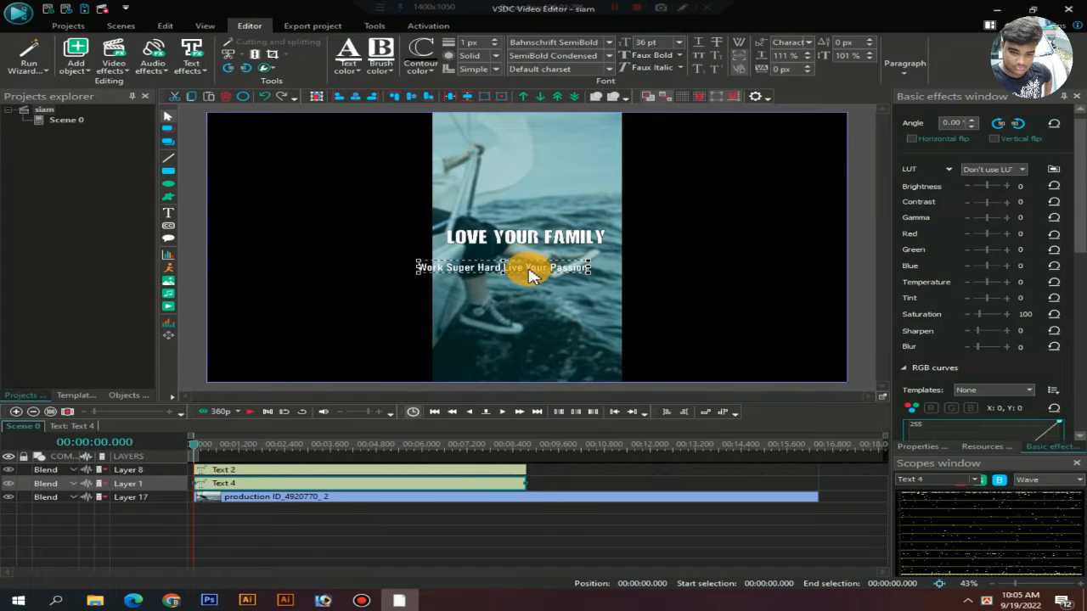
{"action": "left_click_drag", "start_coordinate": [552, 263], "coordinate": [593, 255]}
{"action": "left_click", "coordinate": [740, 272]}
{"action": "left_click", "coordinate": [585, 256]}
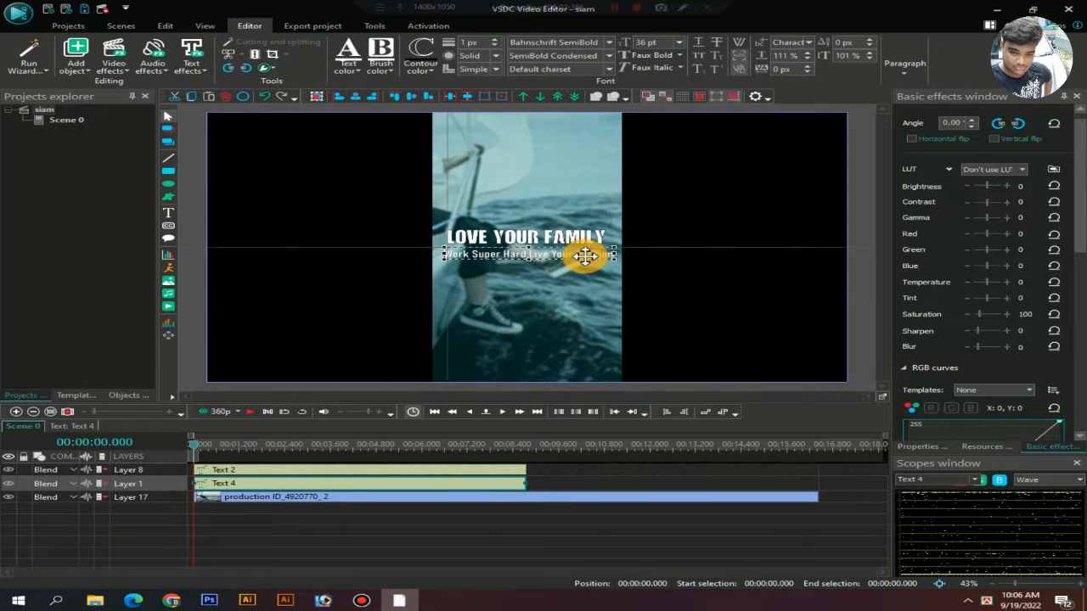
Step: Give the "Work Super Hard.Live Your Passion" caption a white brush background and black text
{"action": "left_click", "coordinate": [381, 65]}
{"action": "left_click", "coordinate": [376, 136]}
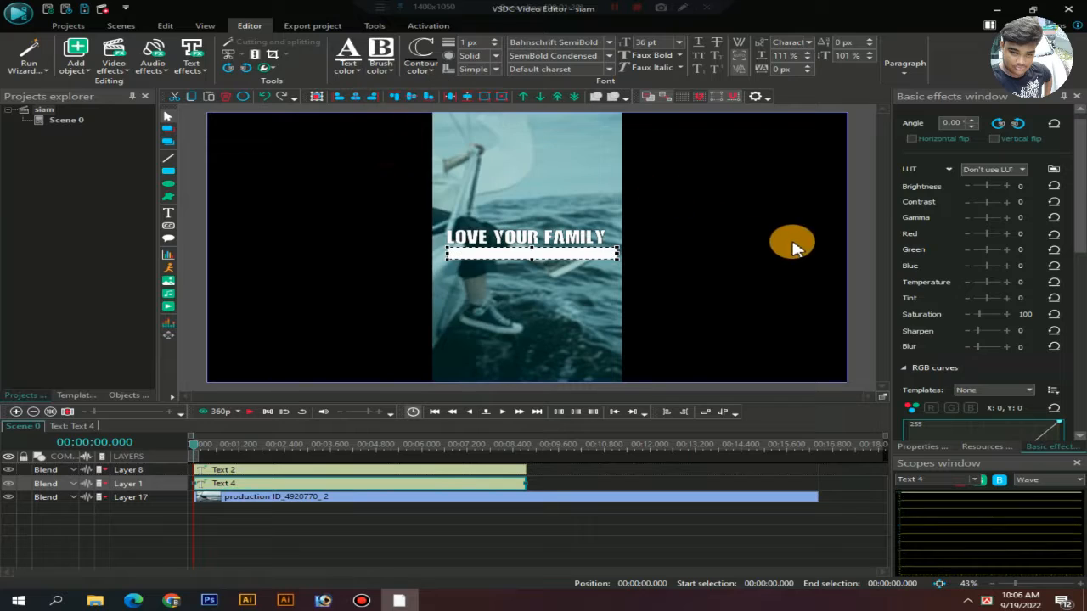
{"action": "left_click", "coordinate": [347, 75]}
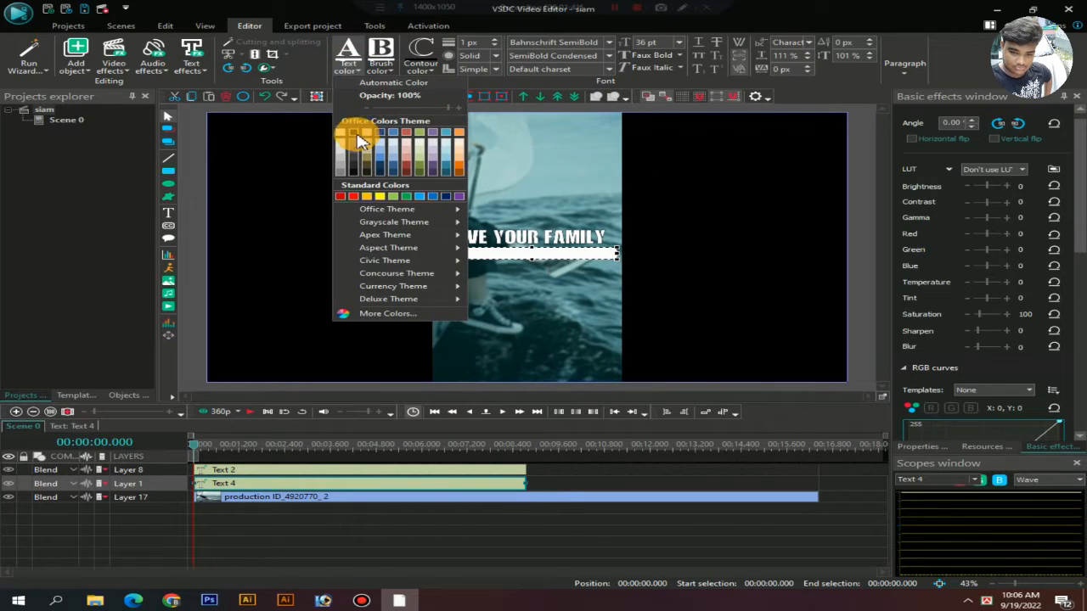
{"action": "left_click", "coordinate": [353, 133]}
{"action": "left_click", "coordinate": [859, 144]}
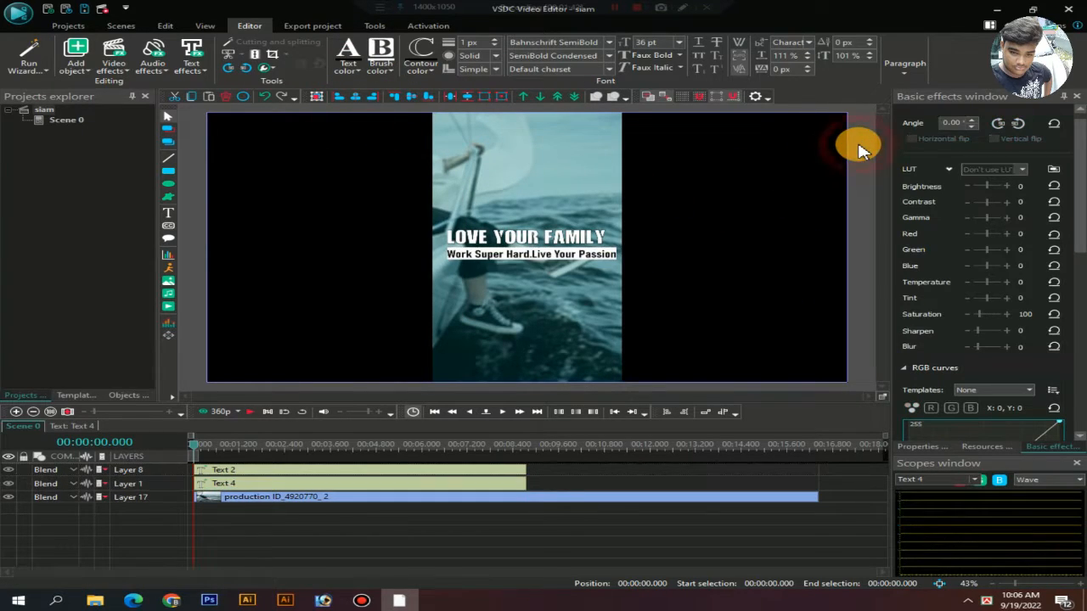
Step: Pad the lower caption's text with a space at each end and center it under the LOVE YOUR FAMILY caption
{"action": "double_click", "coordinate": [582, 251]}
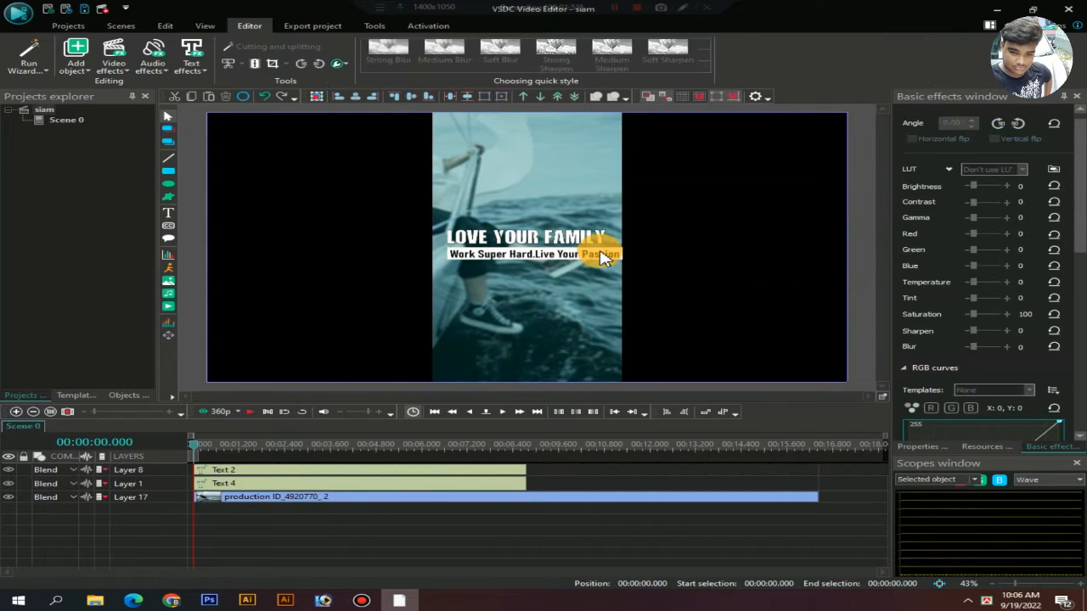
{"action": "left_click_drag", "start_coordinate": [595, 251], "coordinate": [584, 254]}
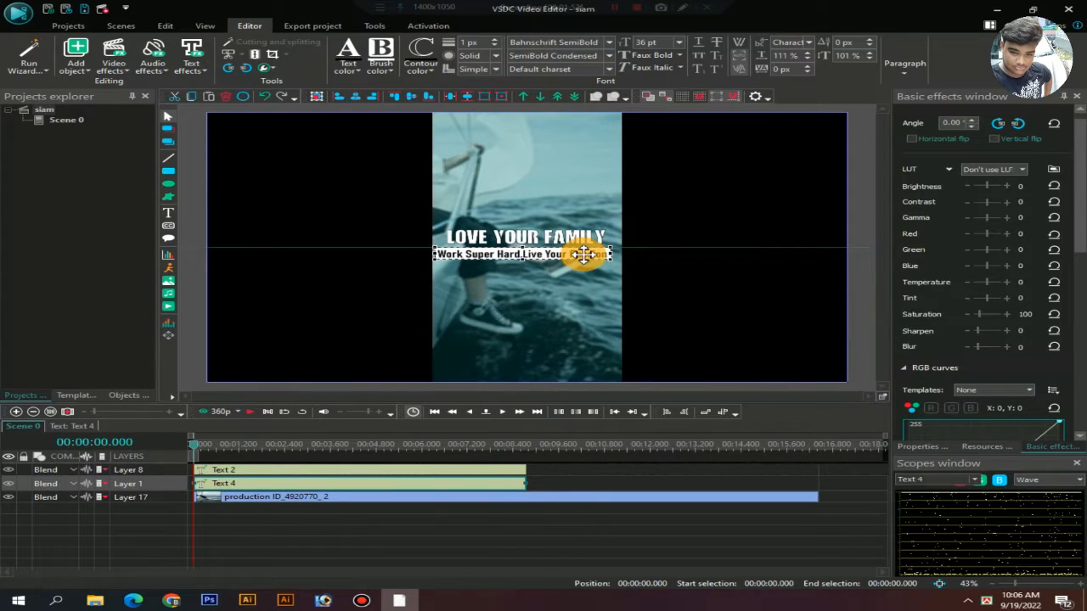
{"action": "left_click", "coordinate": [753, 248]}
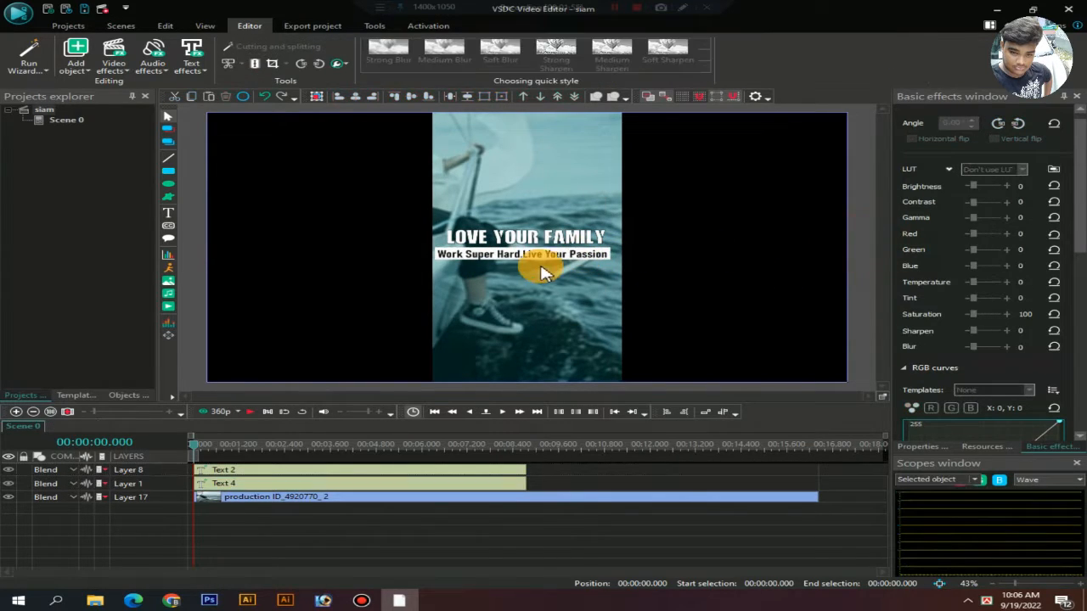
{"action": "left_click", "coordinate": [616, 8]}
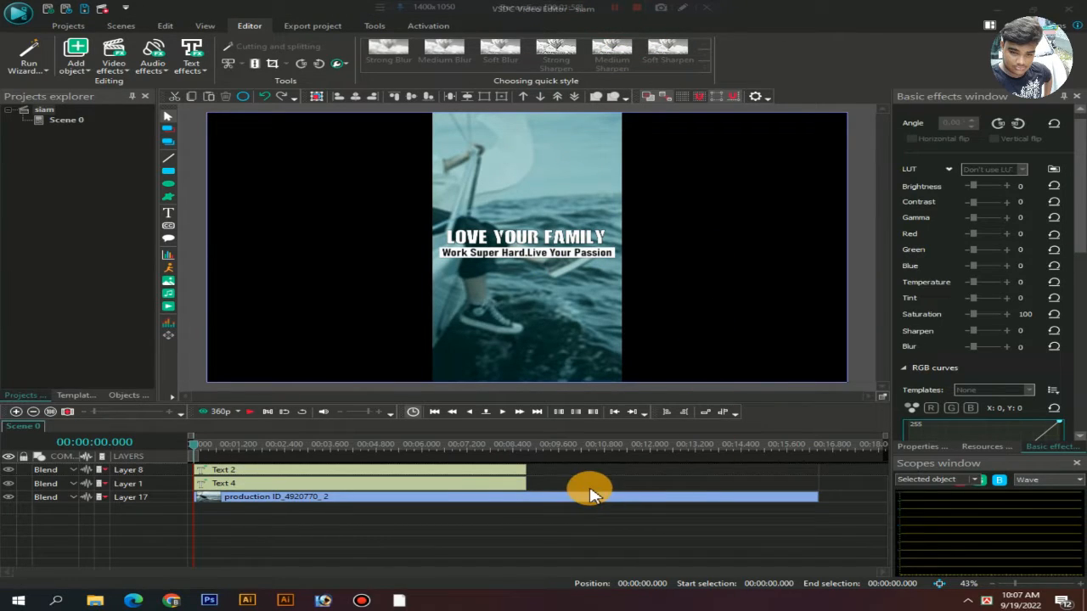
Step: Extend both text captions on the timeline to the end of the sailing video clip
{"action": "left_click", "coordinate": [513, 491]}
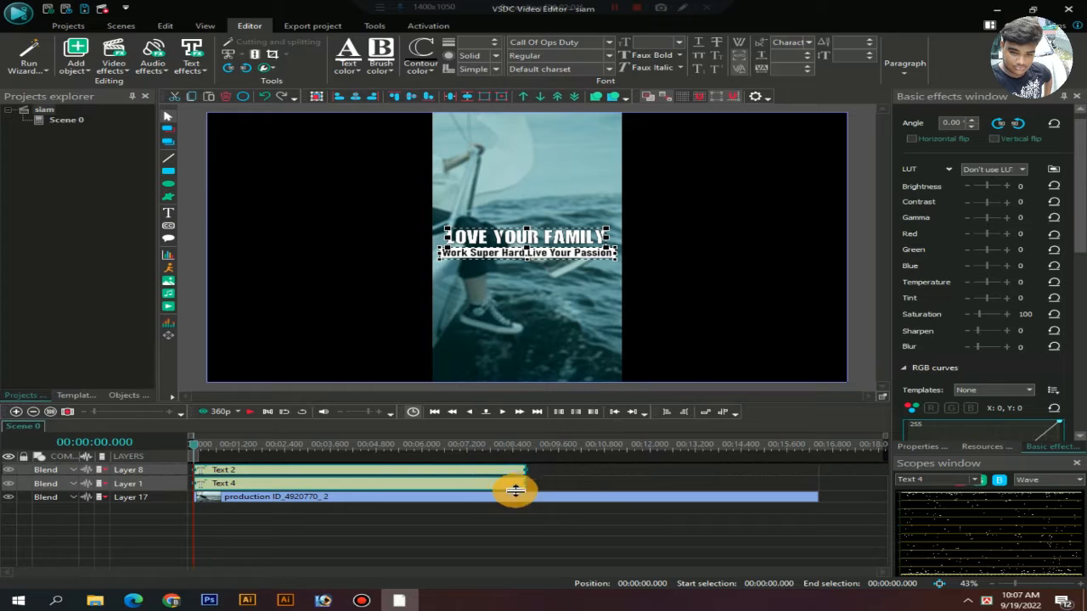
{"action": "left_click_drag", "start_coordinate": [524, 469], "coordinate": [811, 458]}
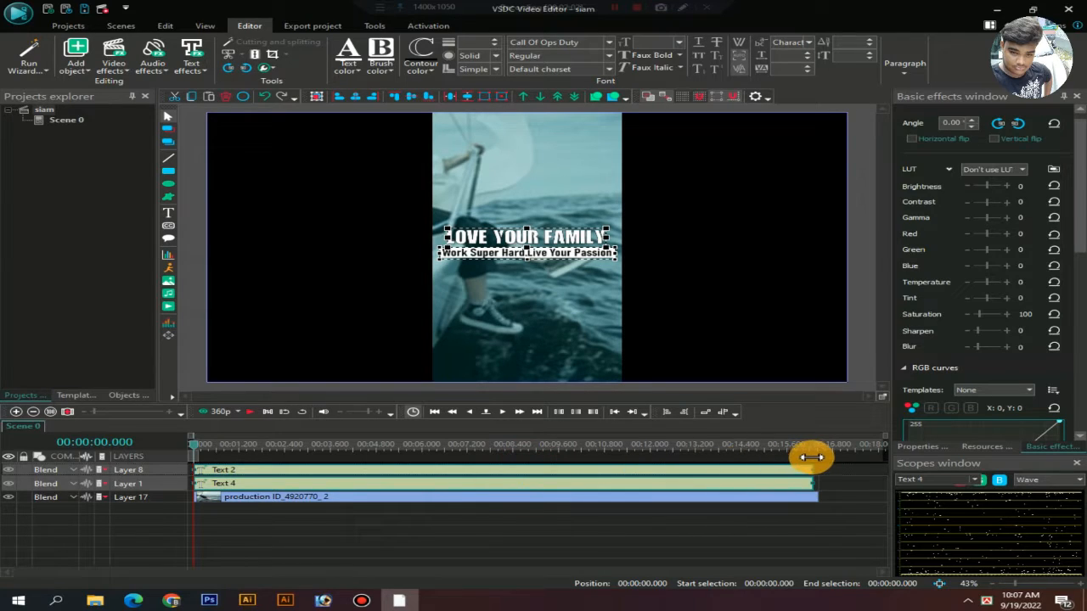
{"action": "left_click", "coordinate": [212, 500]}
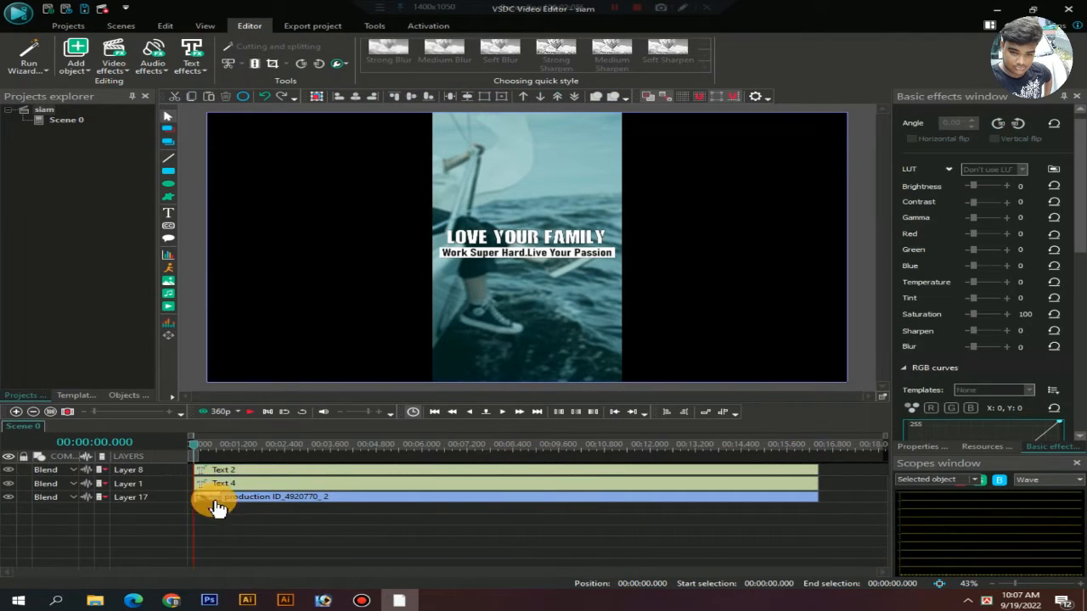
Step: Trim the lower caption to start slightly after the sailing clip begins and end the LOVE YOUR FAMILY caption at about 16.1 s
{"action": "left_click", "coordinate": [219, 485]}
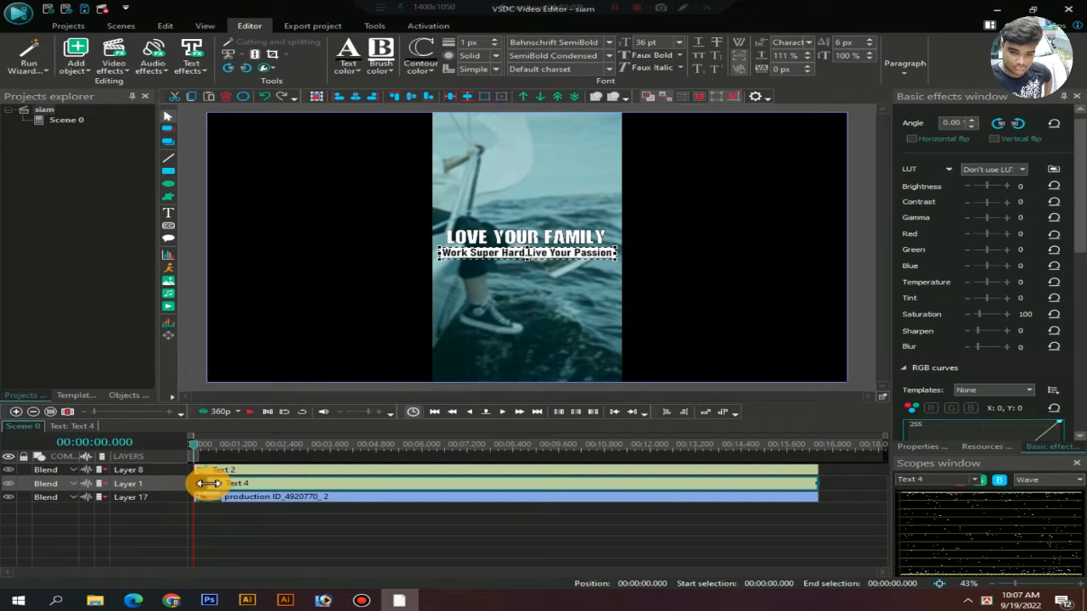
{"action": "left_click_drag", "start_coordinate": [208, 483], "coordinate": [210, 483]}
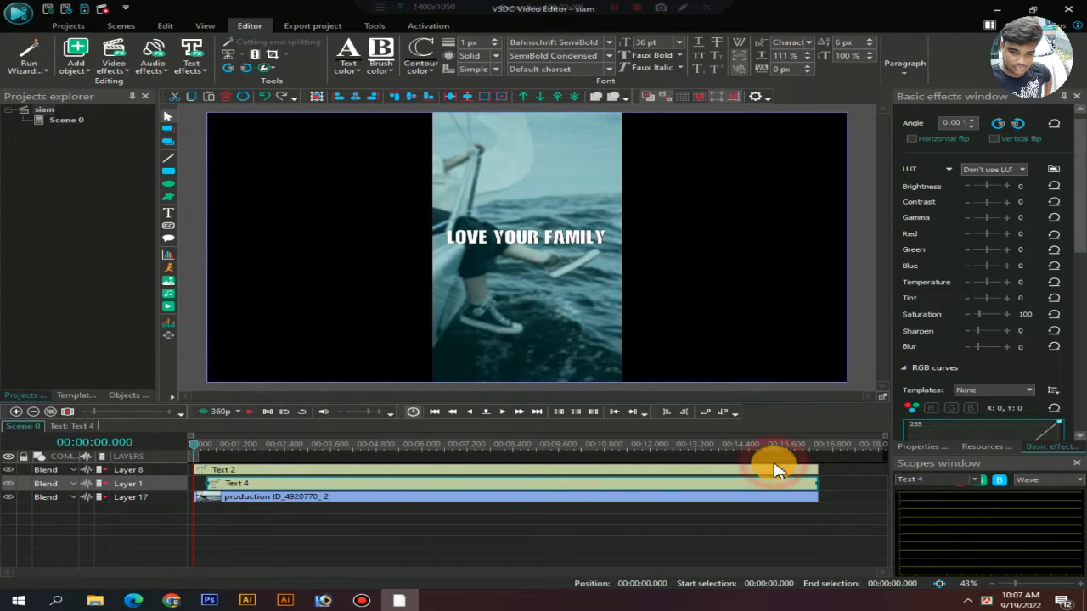
{"action": "left_click", "coordinate": [816, 469]}
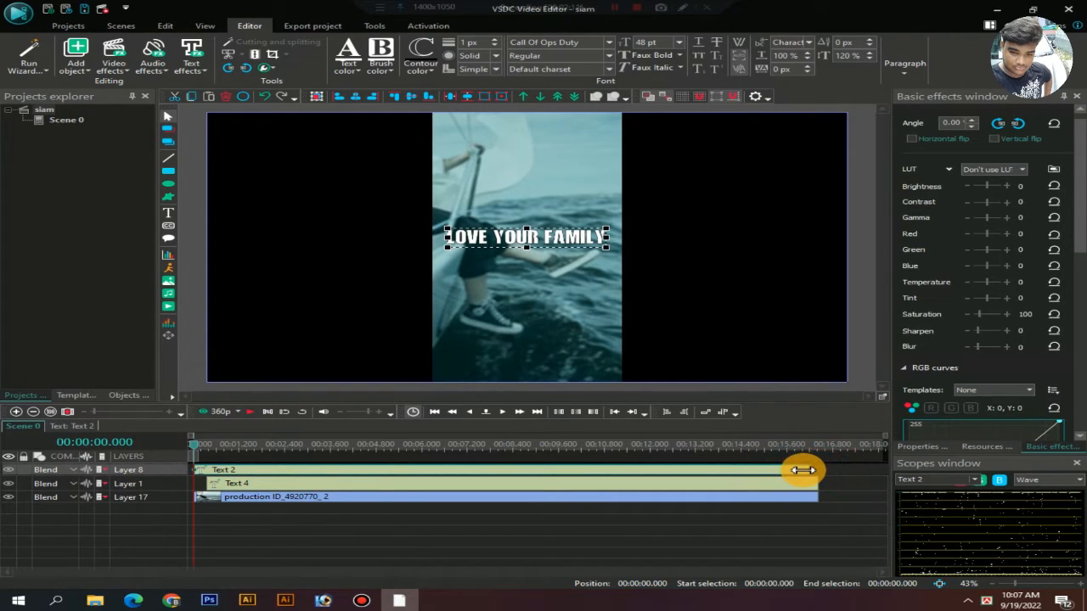
{"action": "left_click", "coordinate": [819, 472]}
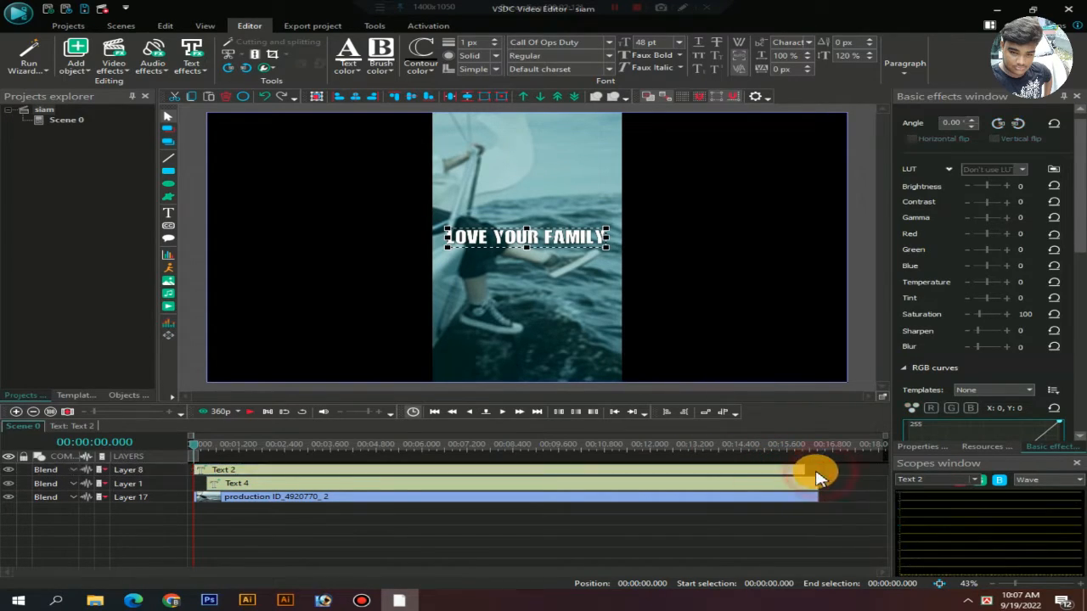
Step: Add a 1-second Wipe transition to the LOVE YOUR FAMILY caption, positioned from the start of the scene
{"action": "left_click", "coordinate": [229, 477]}
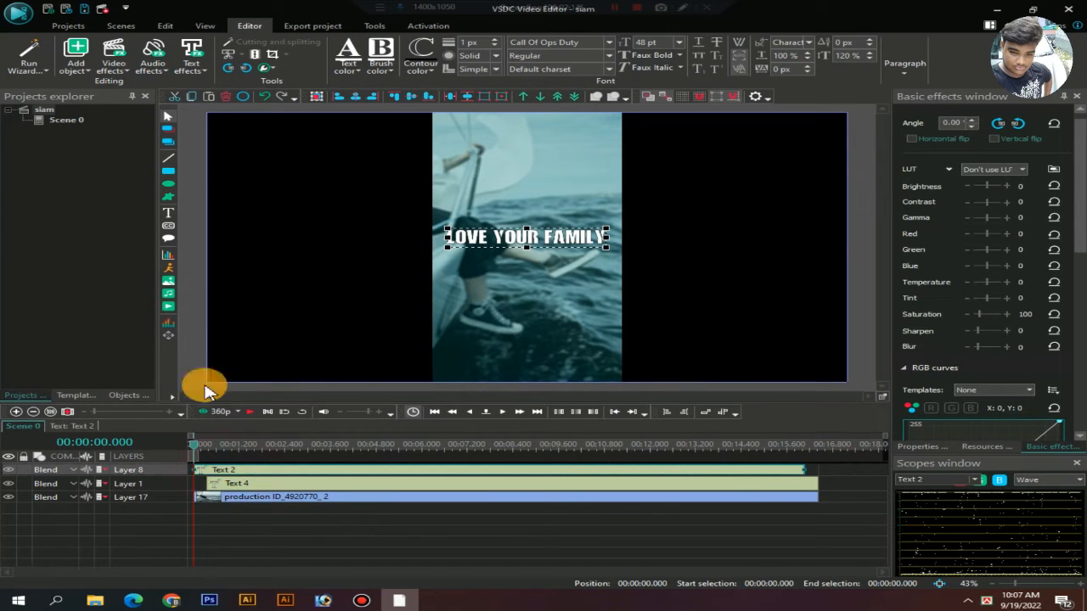
{"action": "left_click", "coordinate": [128, 71]}
{"action": "mouse_move", "coordinate": [155, 190]}
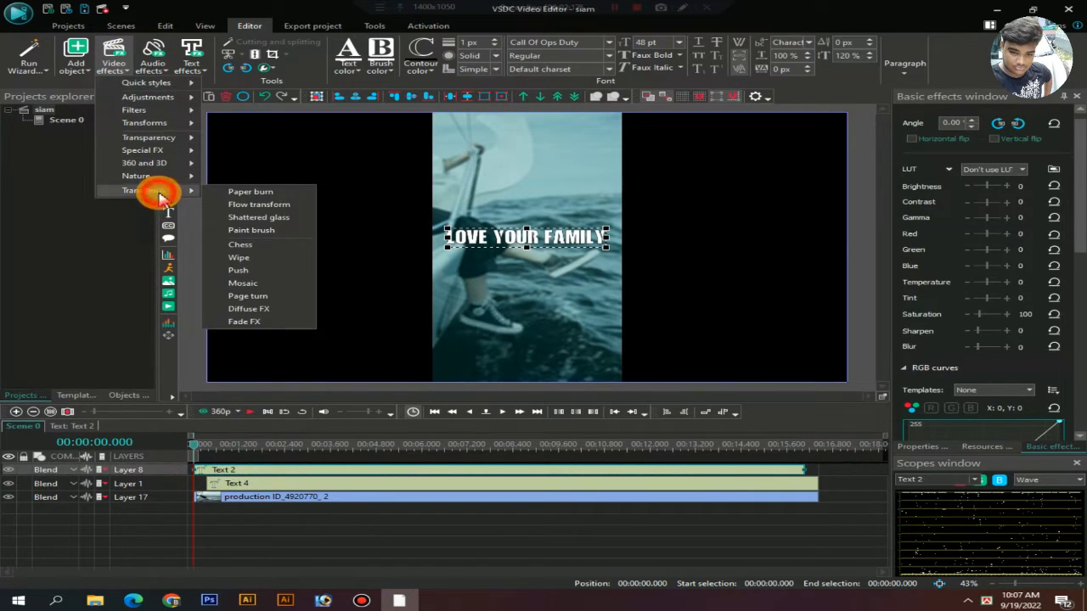
{"action": "left_click", "coordinate": [235, 259]}
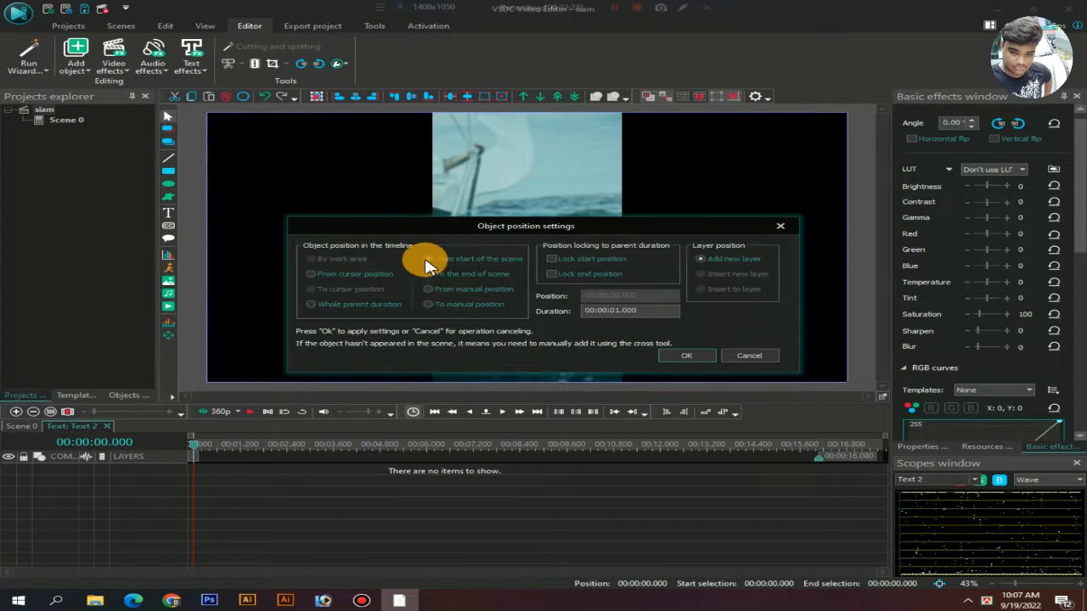
{"action": "left_click", "coordinate": [685, 355]}
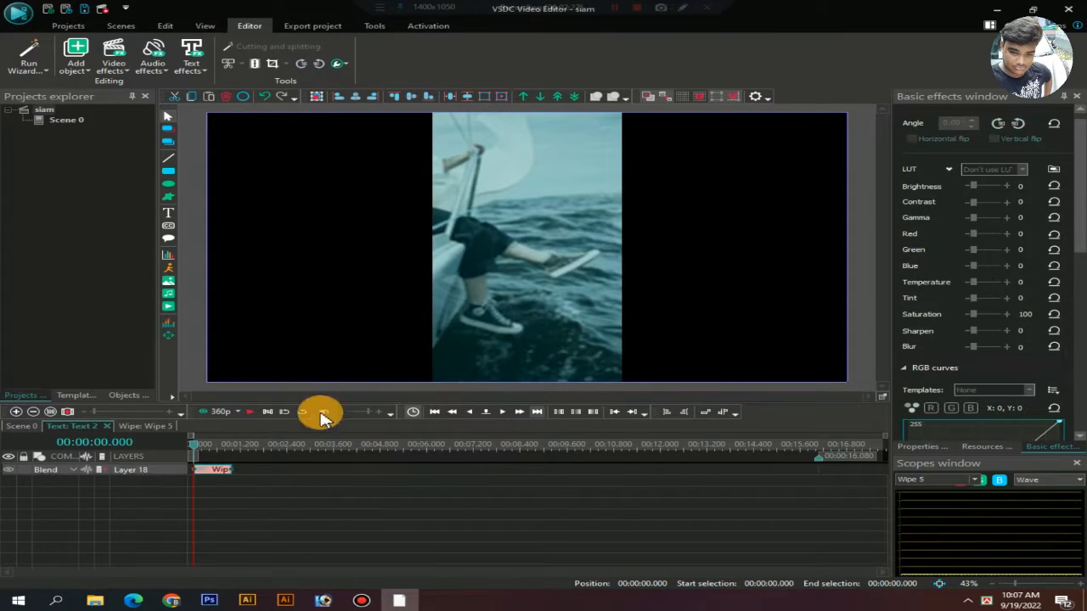
Step: Set the LOVE YOUR FAMILY caption's opening wipe type to Side and play the preview to check it
{"action": "left_click", "coordinate": [921, 446]}
{"action": "left_click", "coordinate": [1078, 275]}
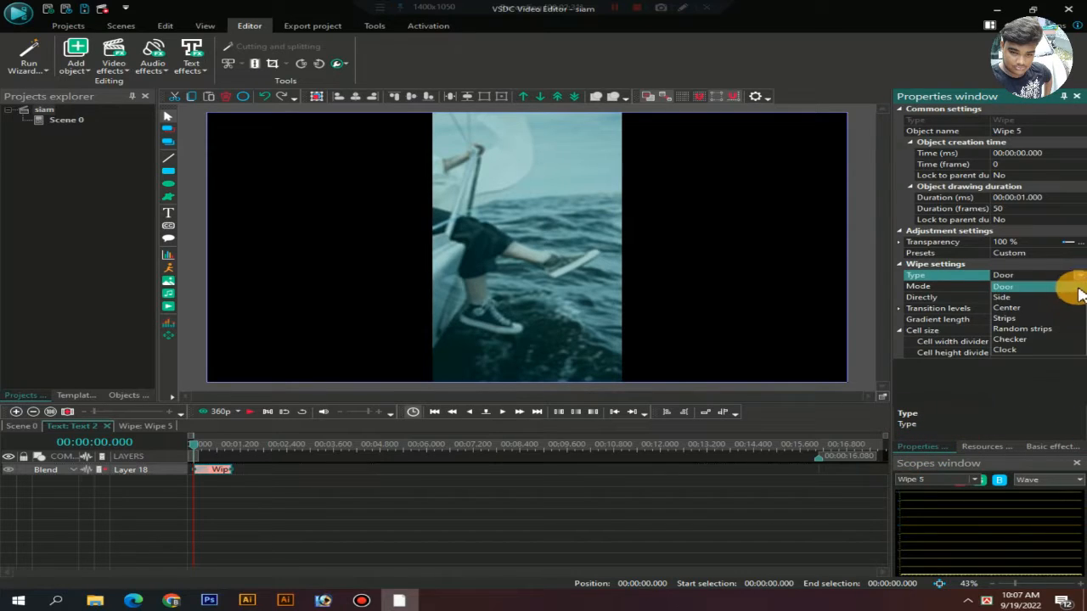
{"action": "left_click", "coordinate": [1004, 296]}
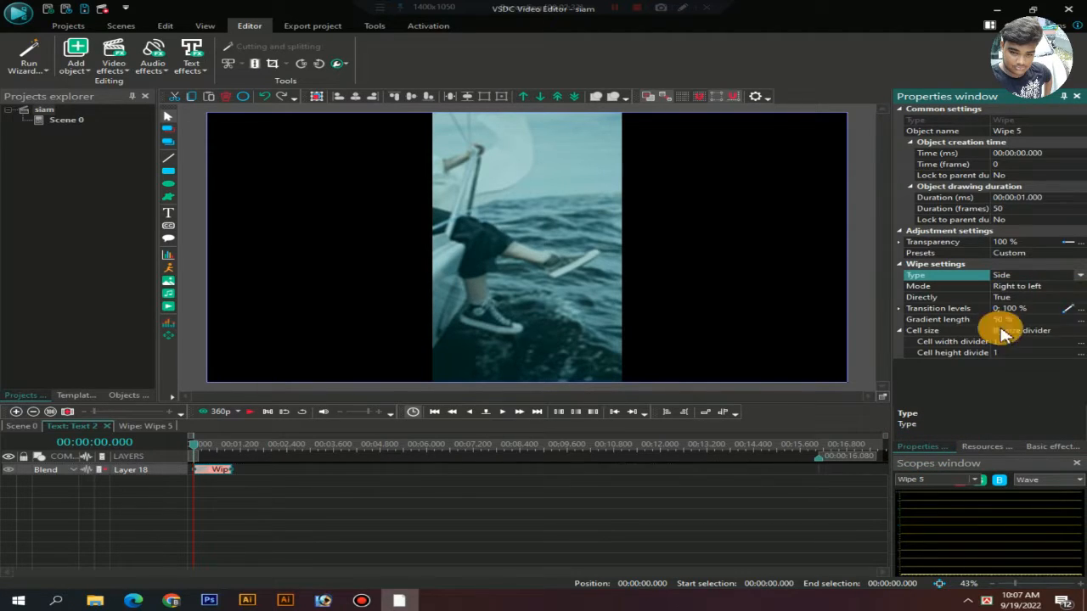
{"action": "left_click", "coordinate": [249, 411]}
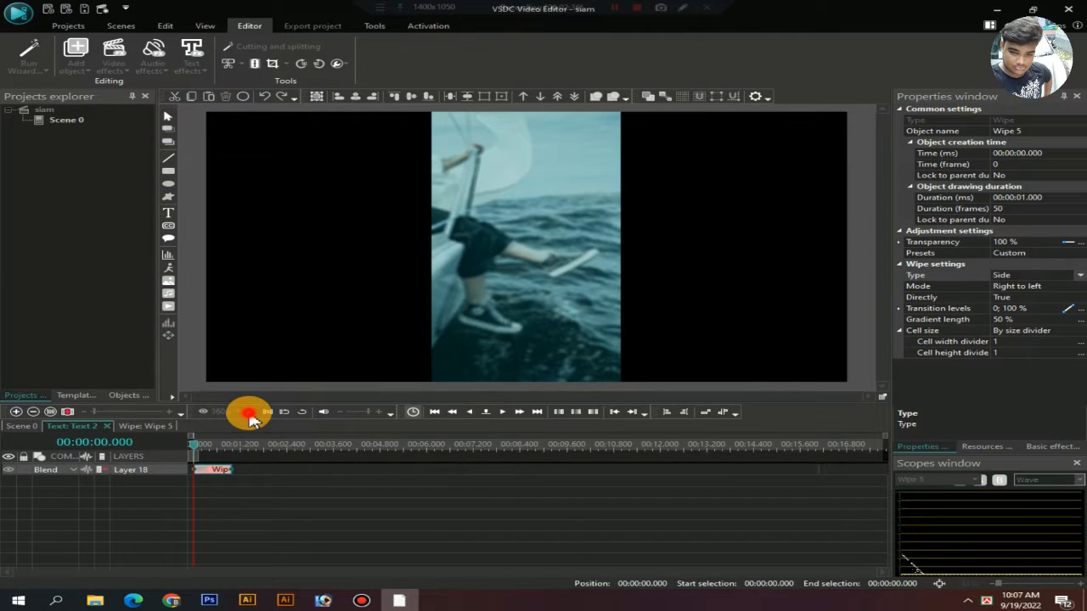
{"action": "left_click", "coordinate": [308, 443]}
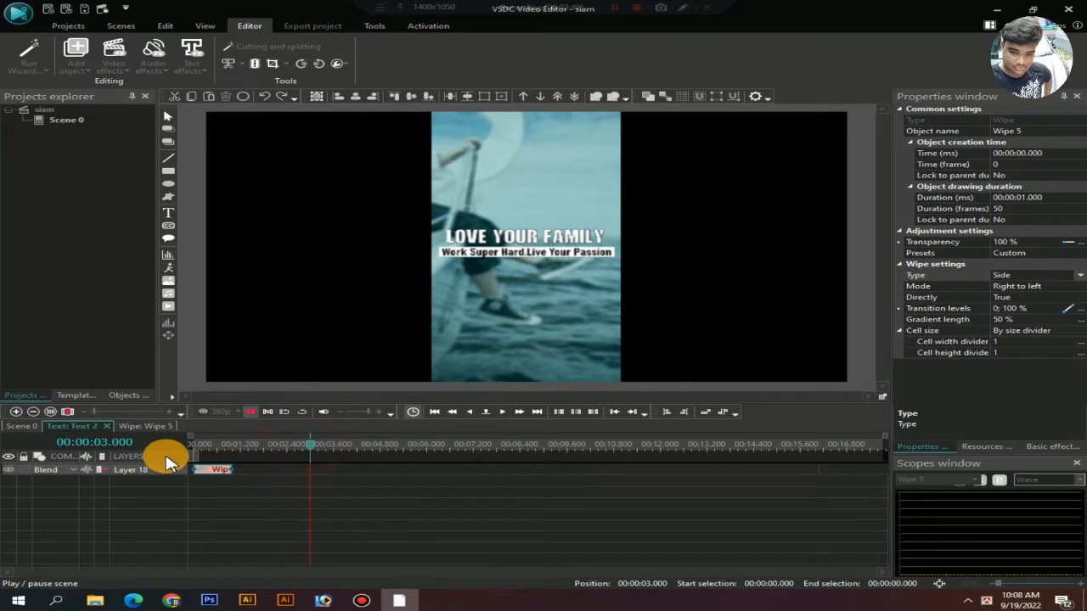
{"action": "left_click", "coordinate": [249, 412]}
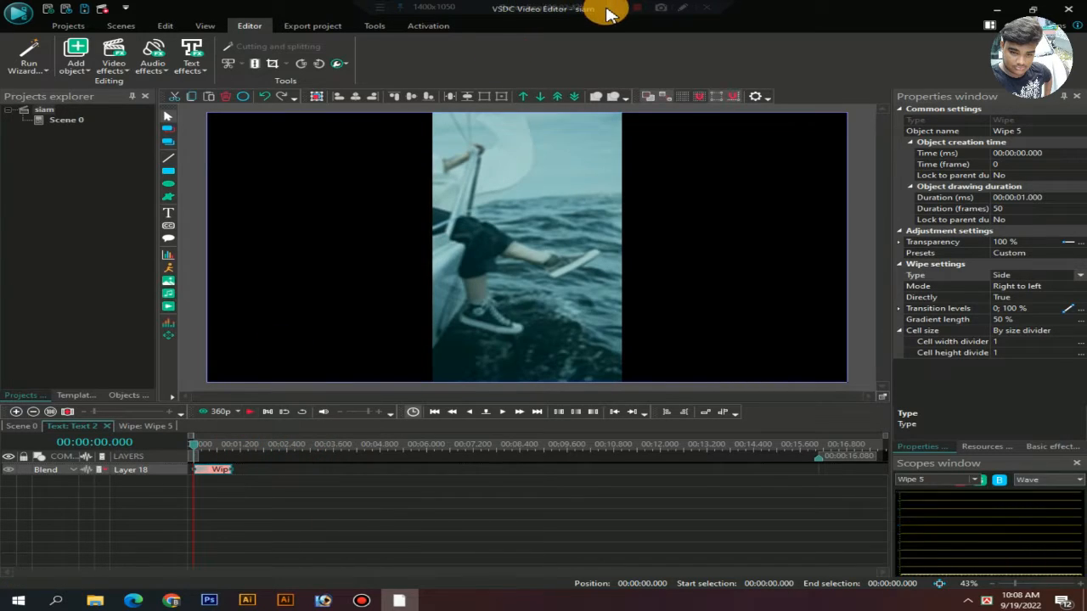
{"action": "left_click", "coordinate": [727, 150]}
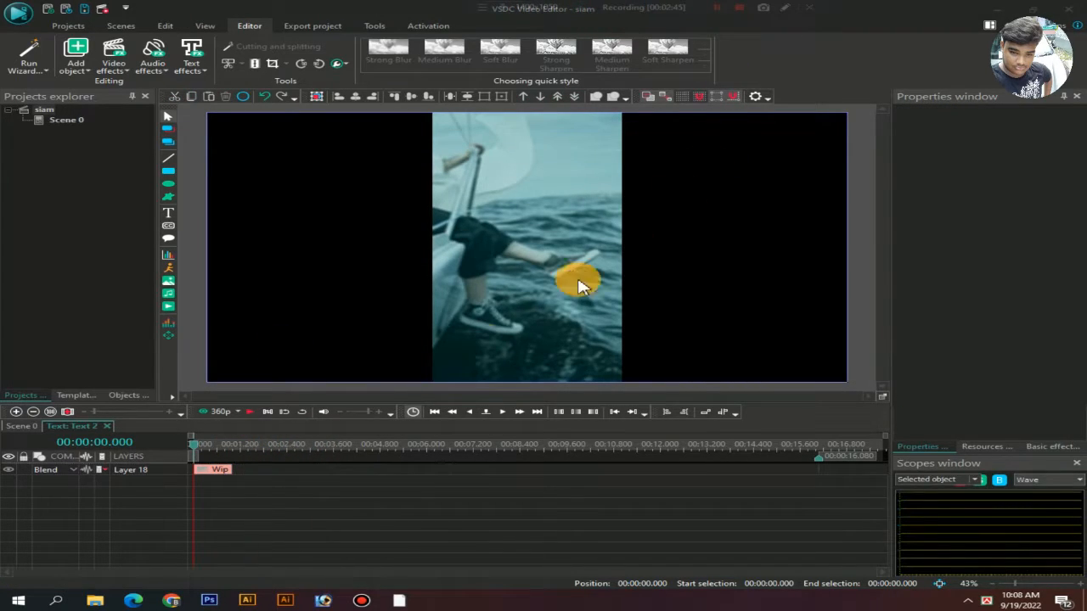
Step: Return to the main scene and delay the lower caption's start on the timeline to about 0.6 s
{"action": "left_click", "coordinate": [24, 426]}
{"action": "left_click", "coordinate": [280, 516]}
{"action": "left_click", "coordinate": [242, 487]}
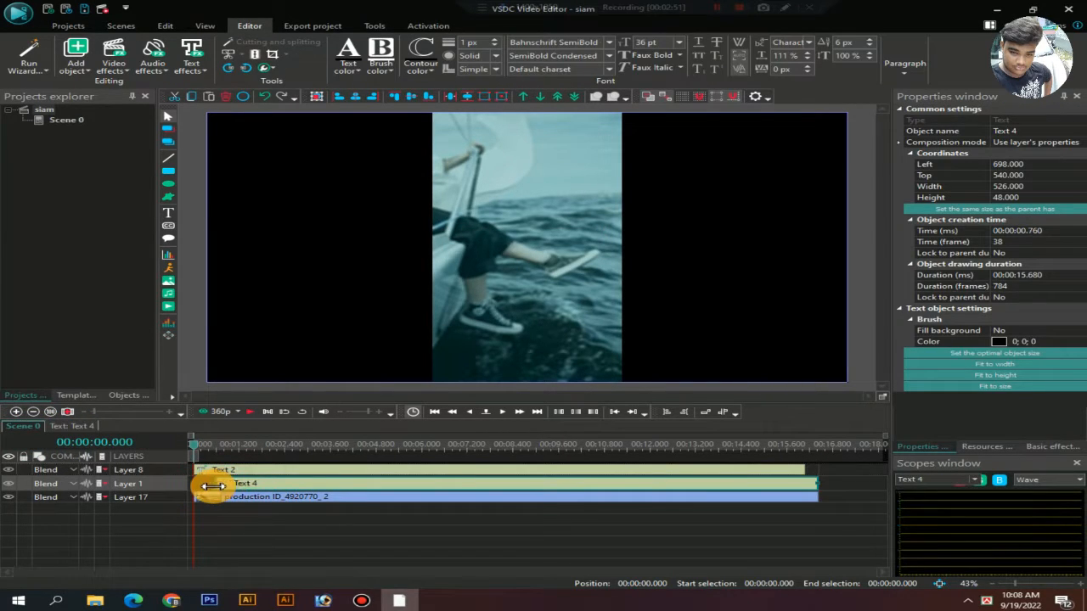
{"action": "left_click", "coordinate": [213, 531]}
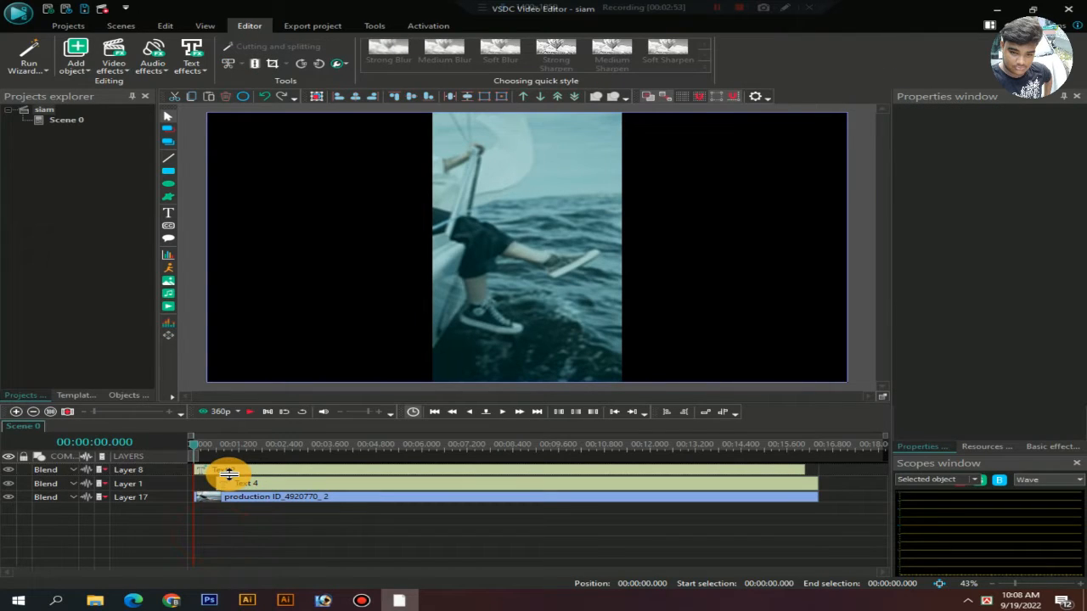
Step: Add a second Wipe transition to the LOVE YOUR FAMILY caption, positioned to the end of the scene
{"action": "left_click", "coordinate": [230, 472]}
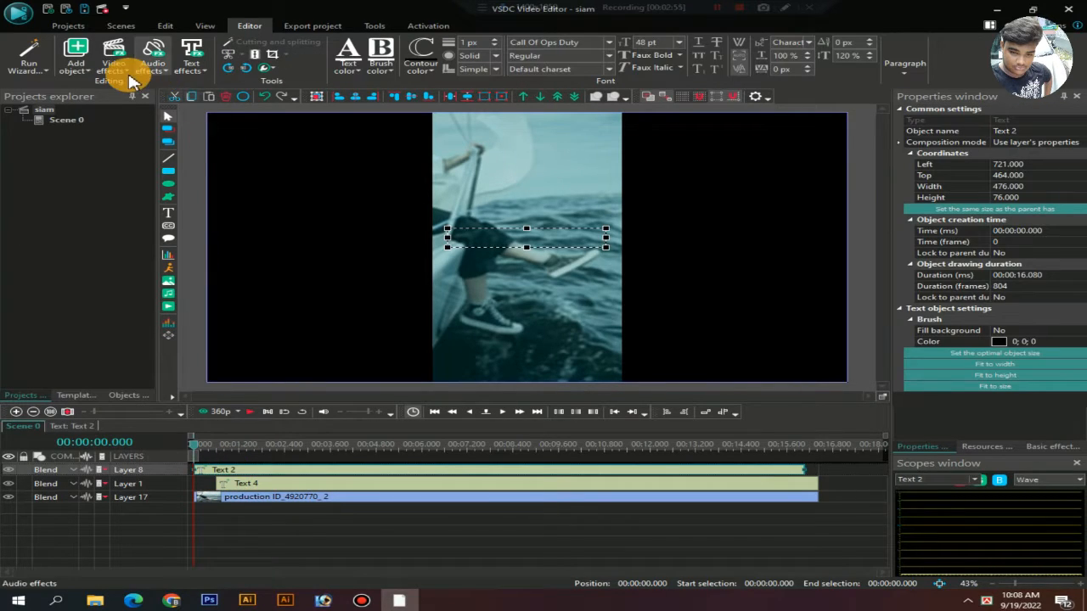
{"action": "left_click", "coordinate": [117, 66]}
{"action": "mouse_move", "coordinate": [189, 192]}
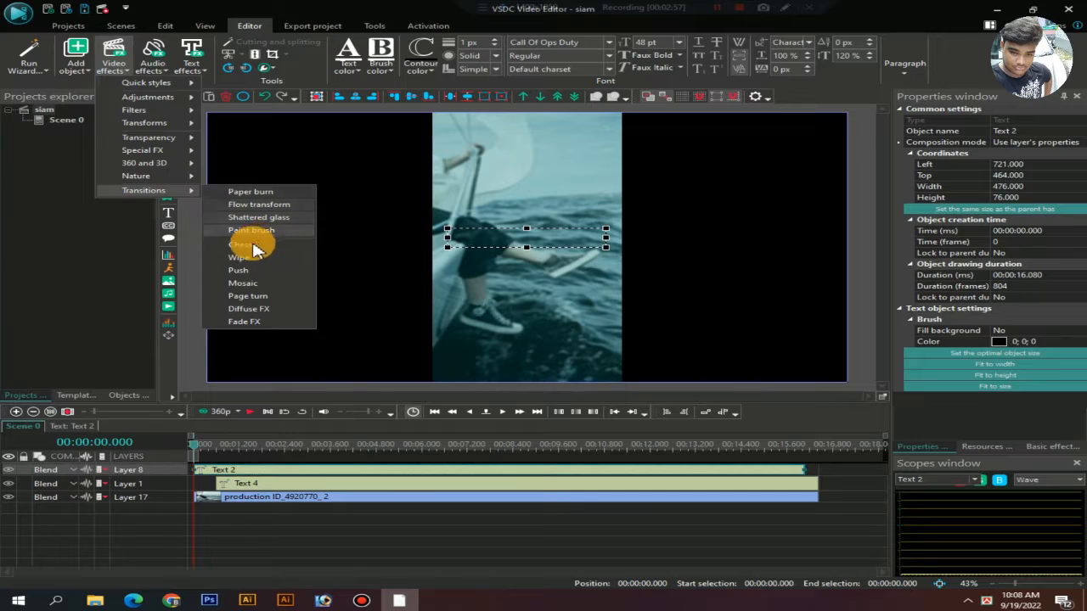
{"action": "left_click", "coordinate": [261, 257]}
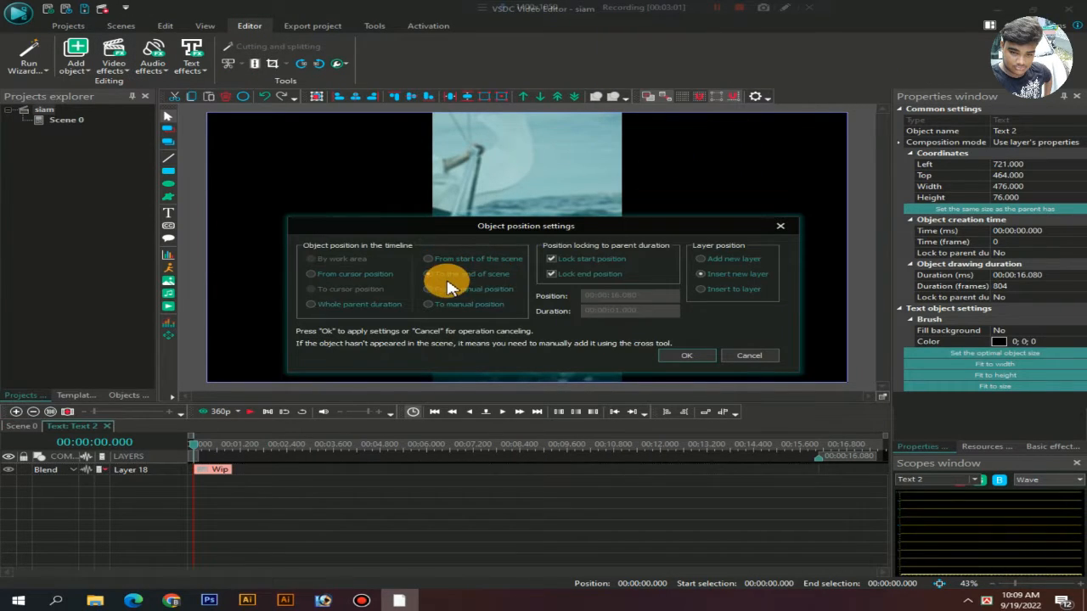
{"action": "left_click", "coordinate": [448, 282]}
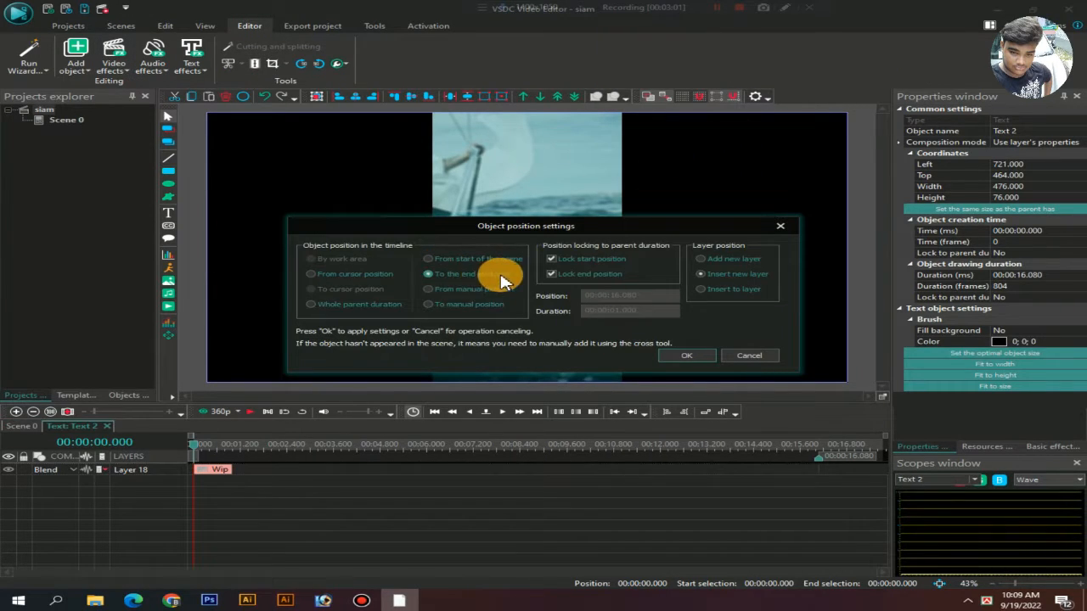
{"action": "left_click", "coordinate": [684, 357]}
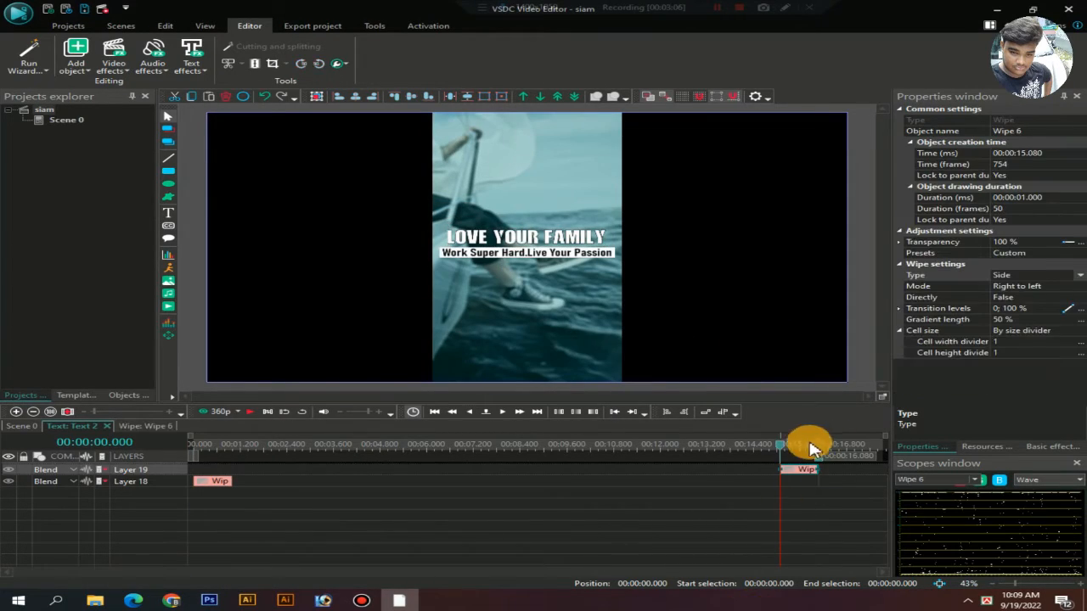
Step: Try the Checker type on the LOVE YOUR FAMILY caption's closing wipe with a preview, and try the Strips type
{"action": "left_click", "coordinate": [1079, 275]}
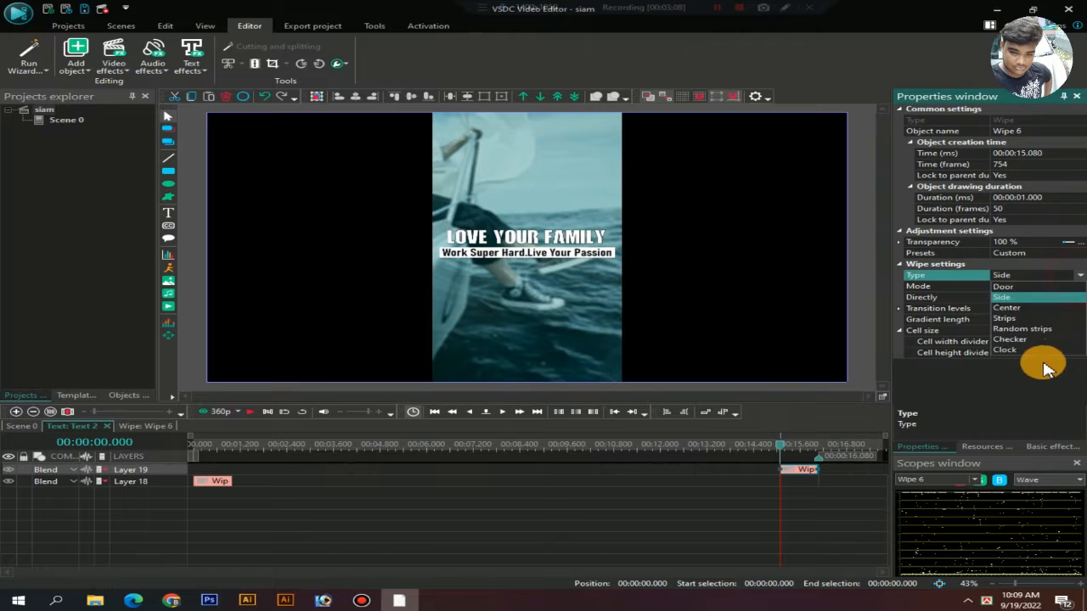
{"action": "left_click", "coordinate": [1011, 340]}
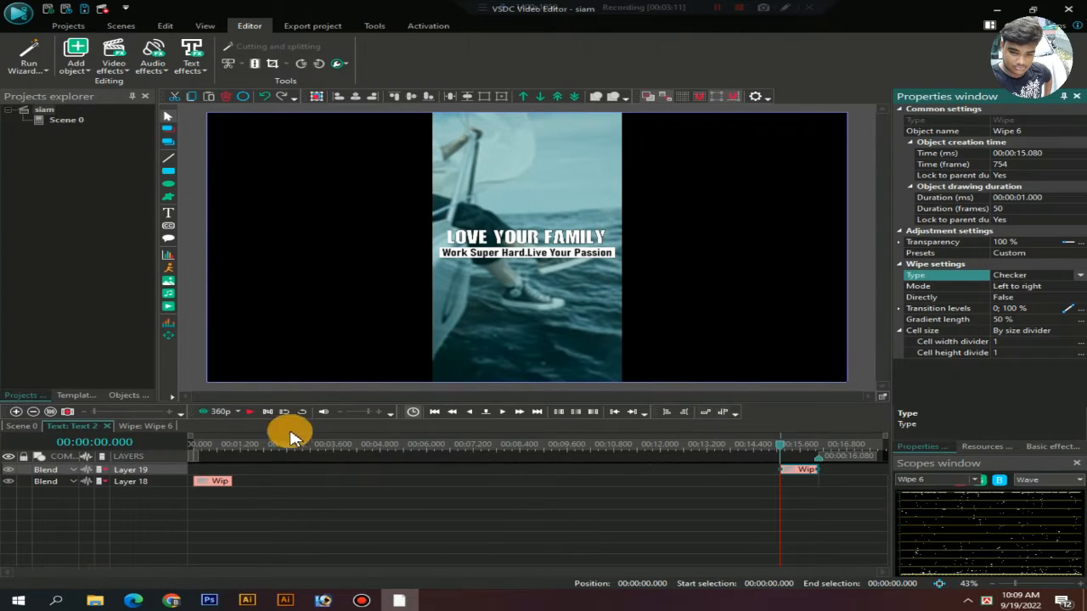
{"action": "left_click", "coordinate": [251, 413]}
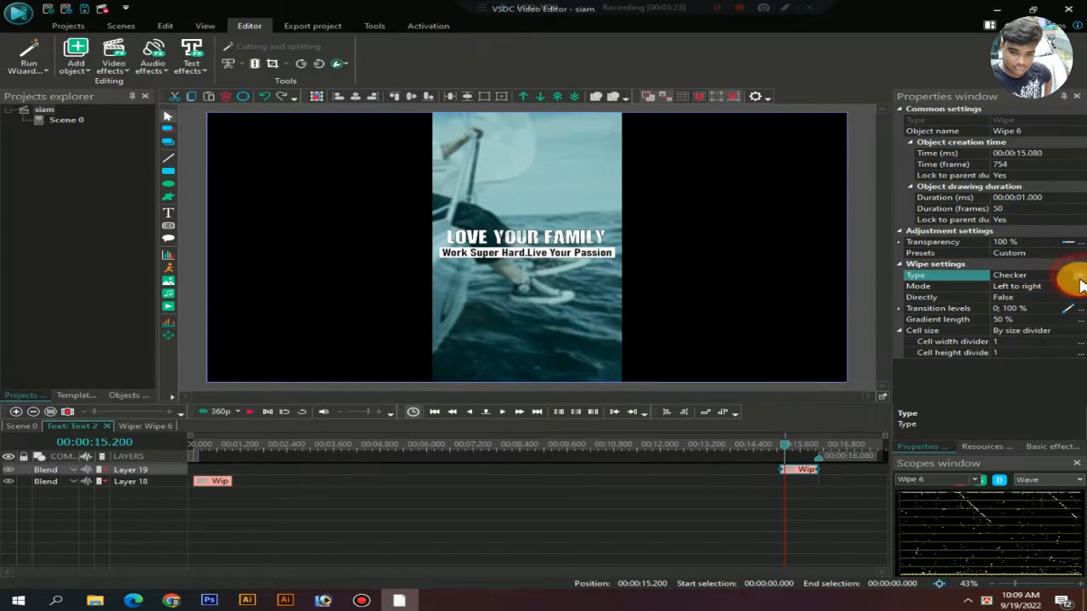
{"action": "left_click", "coordinate": [1079, 277]}
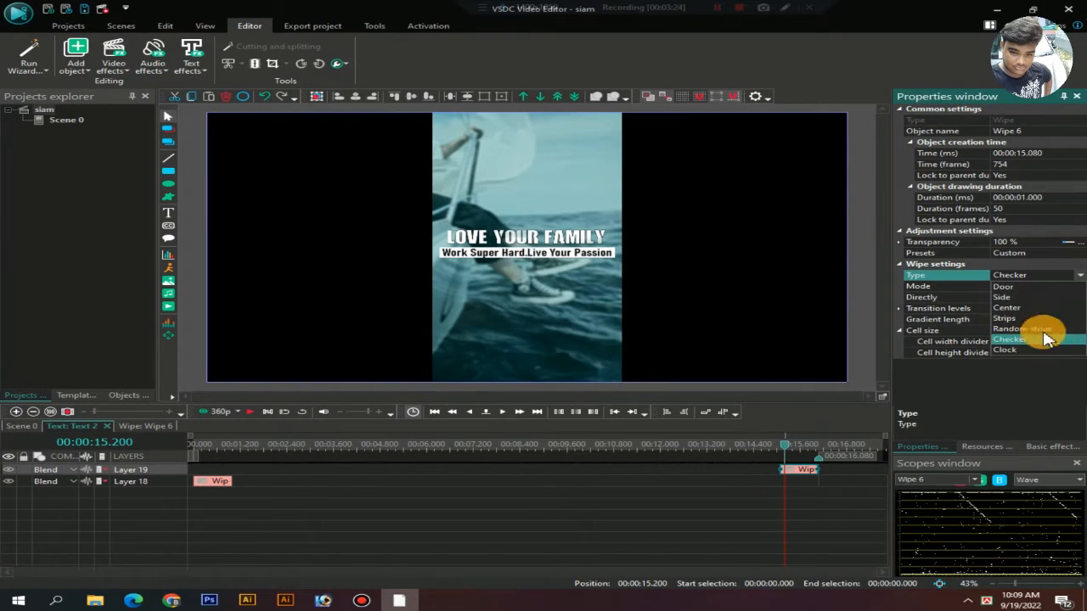
{"action": "left_click", "coordinate": [1011, 319]}
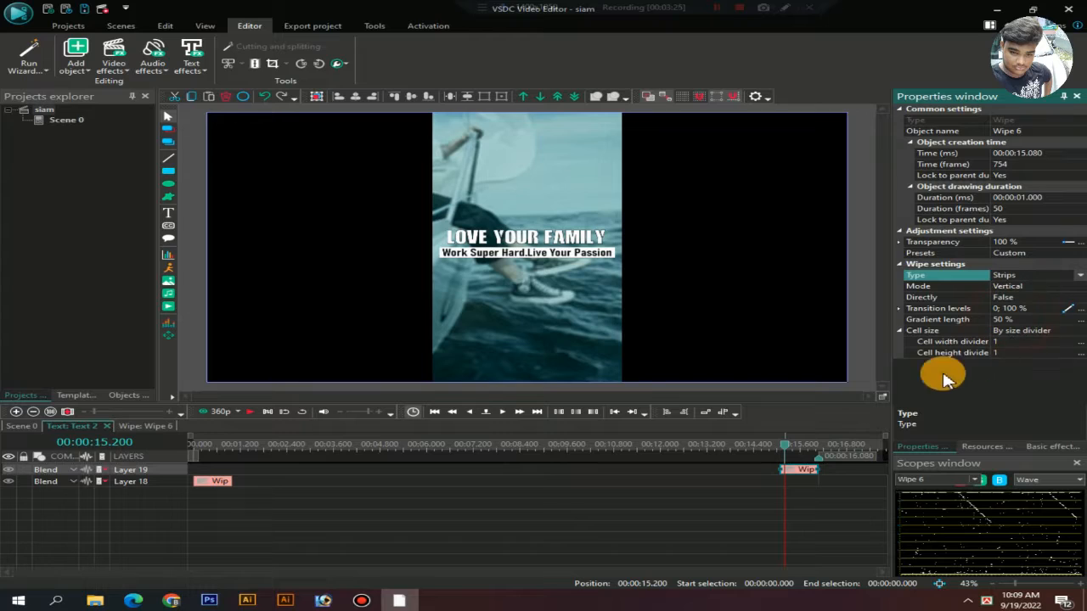
Step: Set the LOVE YOUR FAMILY caption's closing wipe type to Random strips and preview the transition
{"action": "left_click", "coordinate": [1079, 277]}
{"action": "left_click", "coordinate": [1048, 328]}
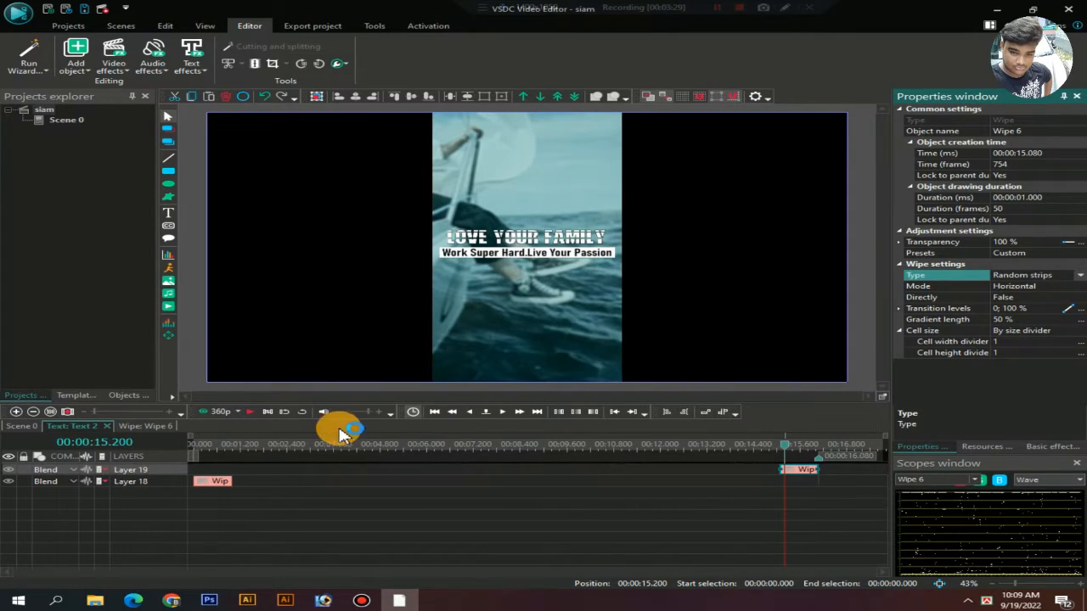
{"action": "left_click", "coordinate": [253, 412]}
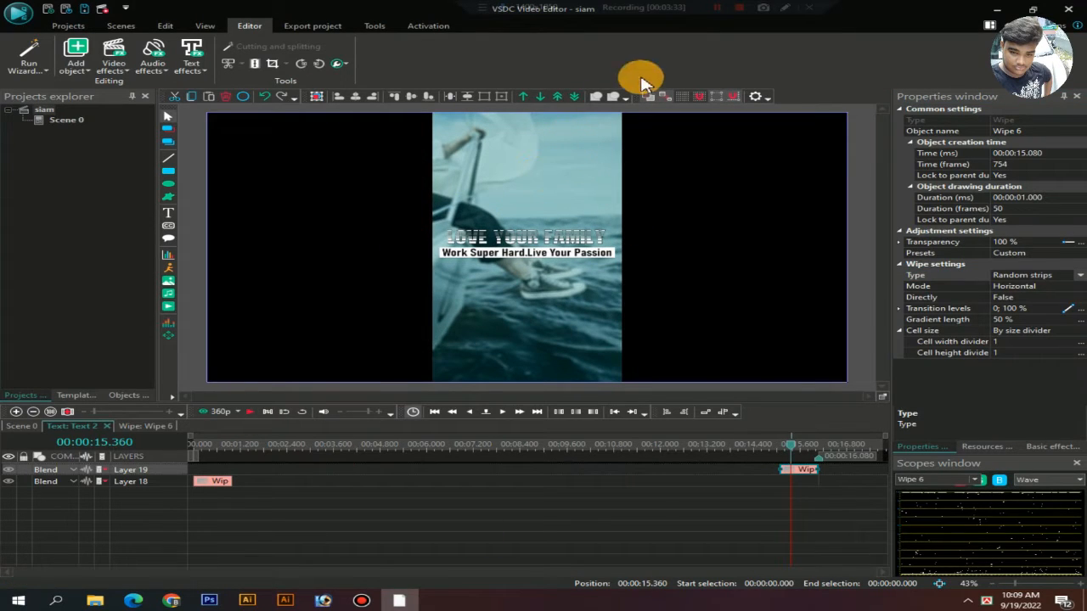
{"action": "left_click", "coordinate": [715, 8]}
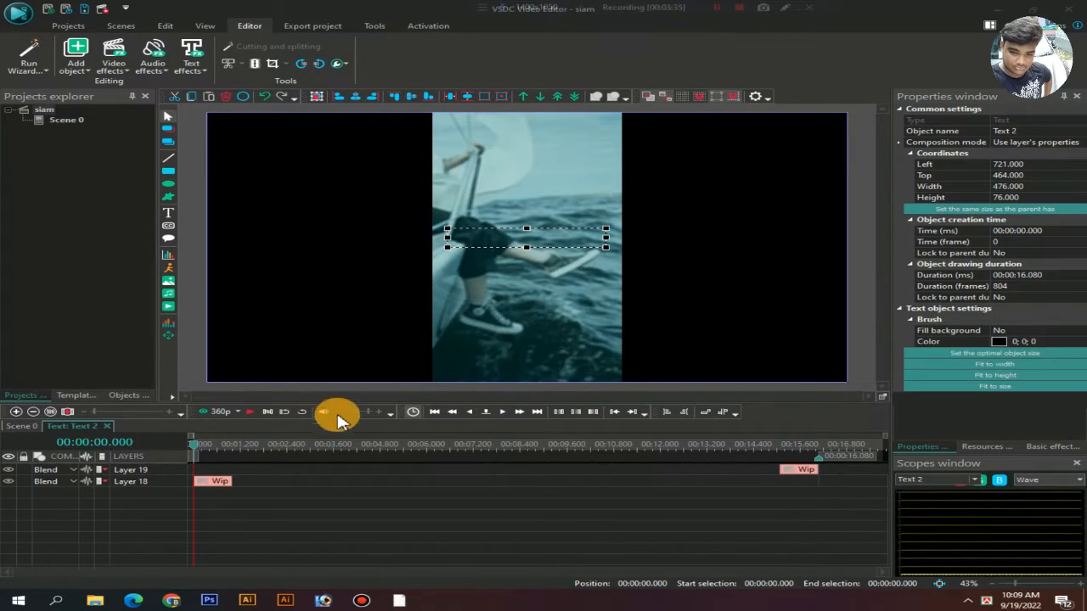
Step: Return to the main scene and add a Wipe transition to the Work Super Hard caption, positioned from the start of the scene
{"action": "left_click", "coordinate": [18, 427]}
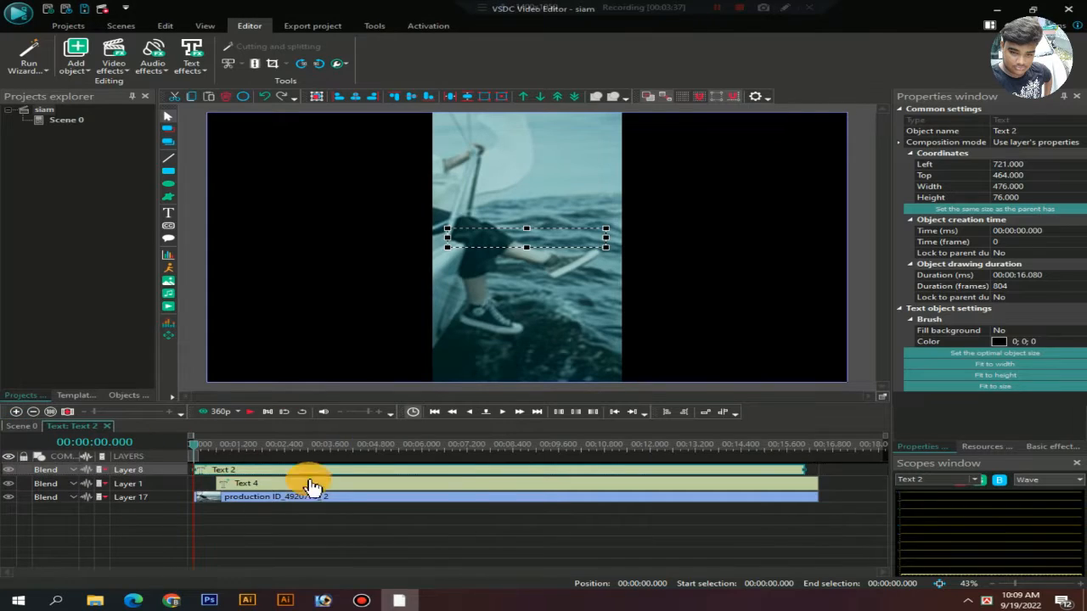
{"action": "left_click", "coordinate": [316, 486]}
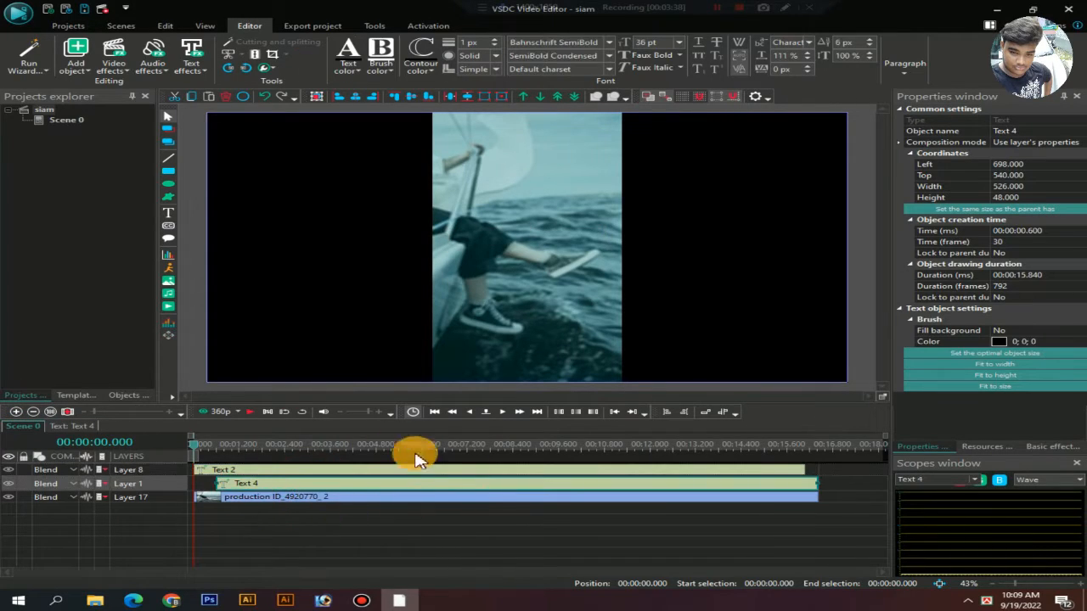
{"action": "left_click", "coordinate": [113, 68]}
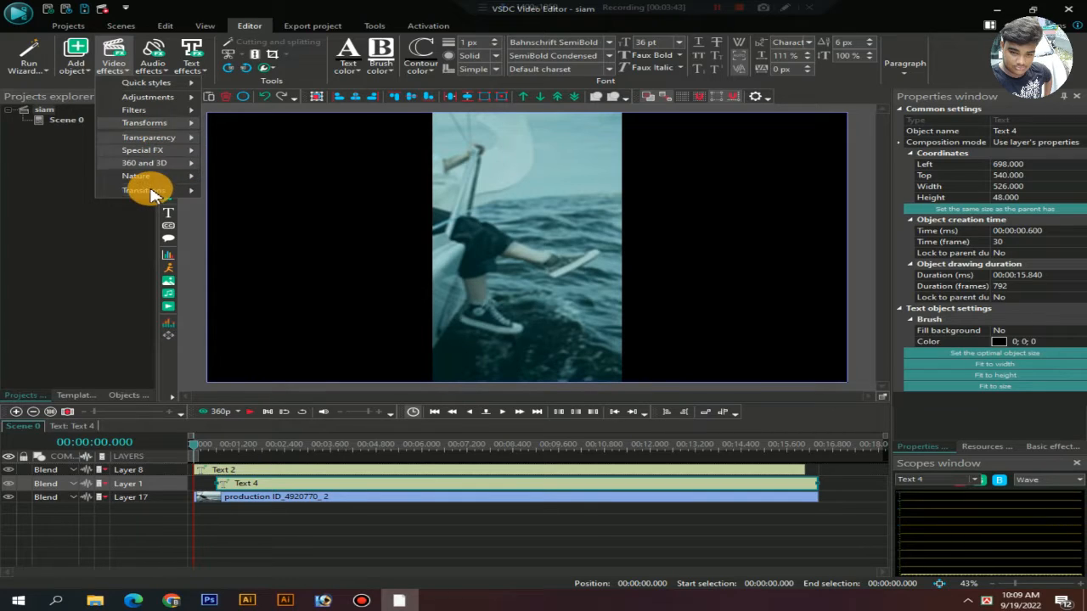
{"action": "mouse_move", "coordinate": [170, 192]}
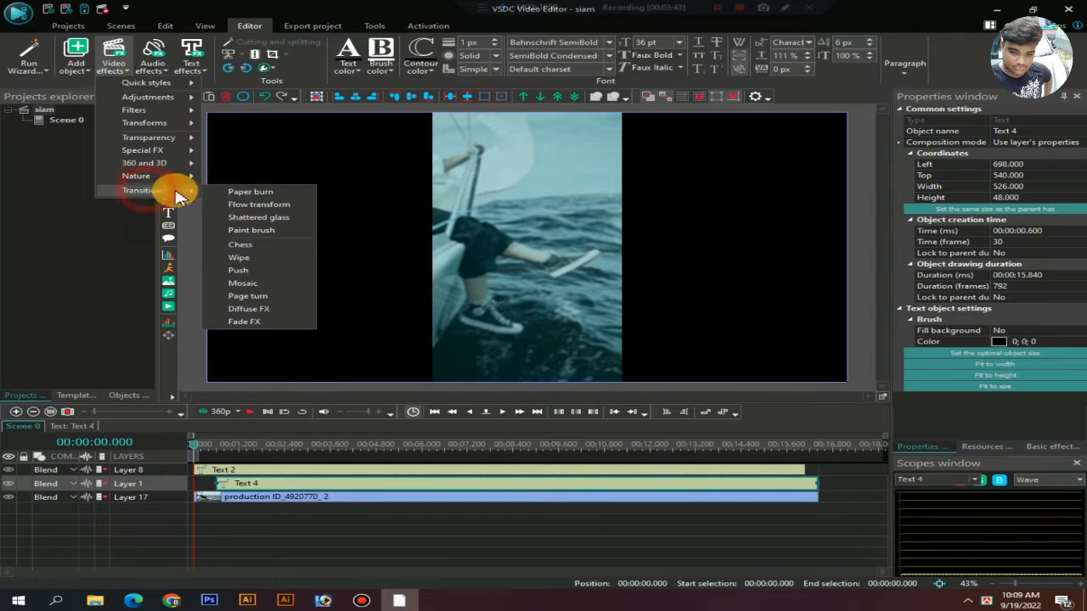
{"action": "left_click", "coordinate": [253, 259]}
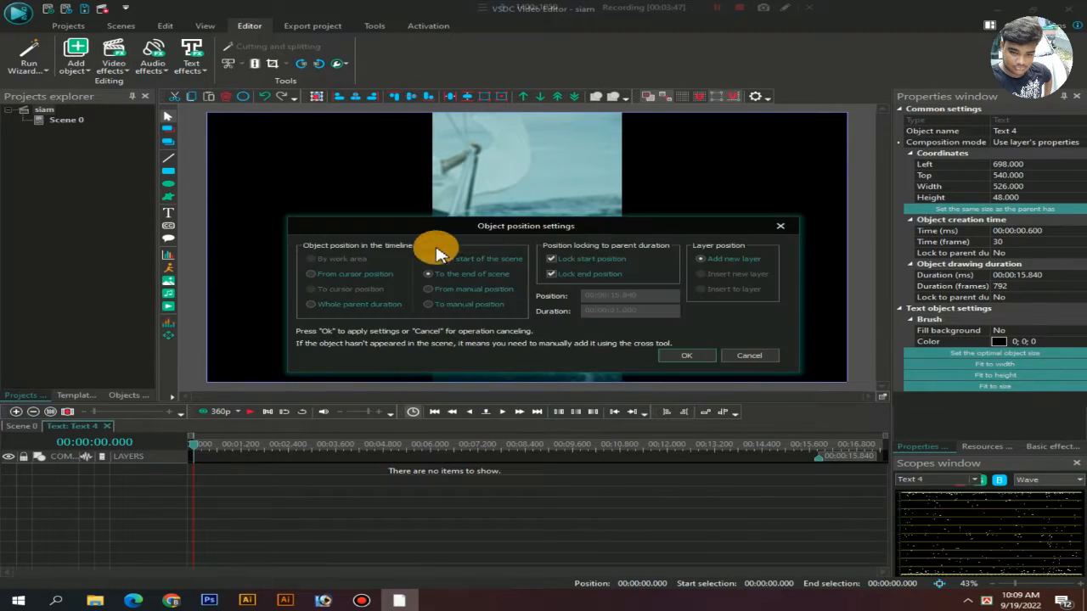
{"action": "left_click", "coordinate": [456, 262]}
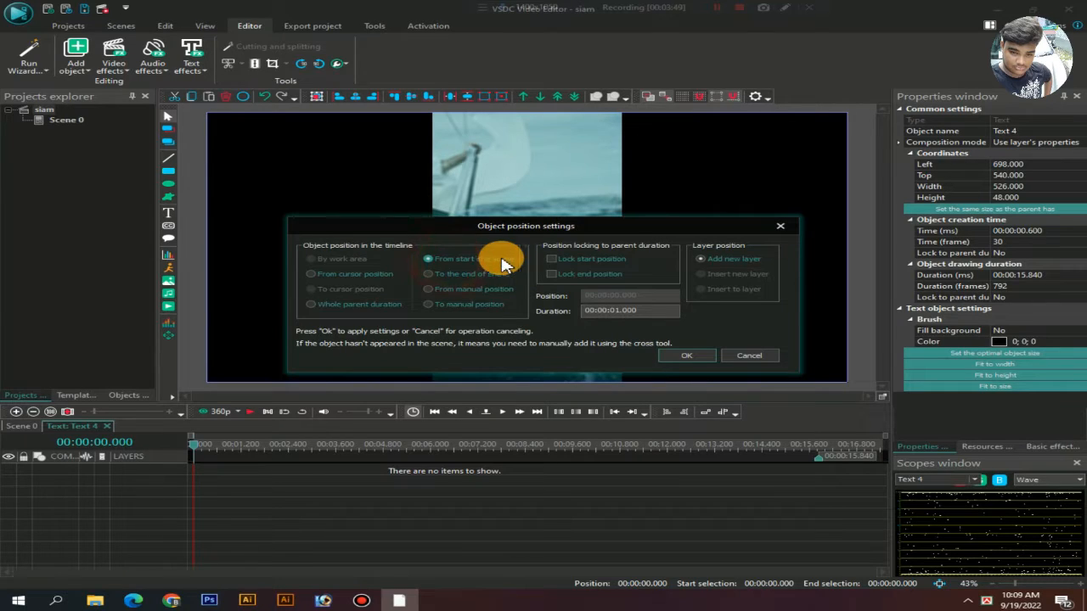
{"action": "left_click", "coordinate": [668, 358]}
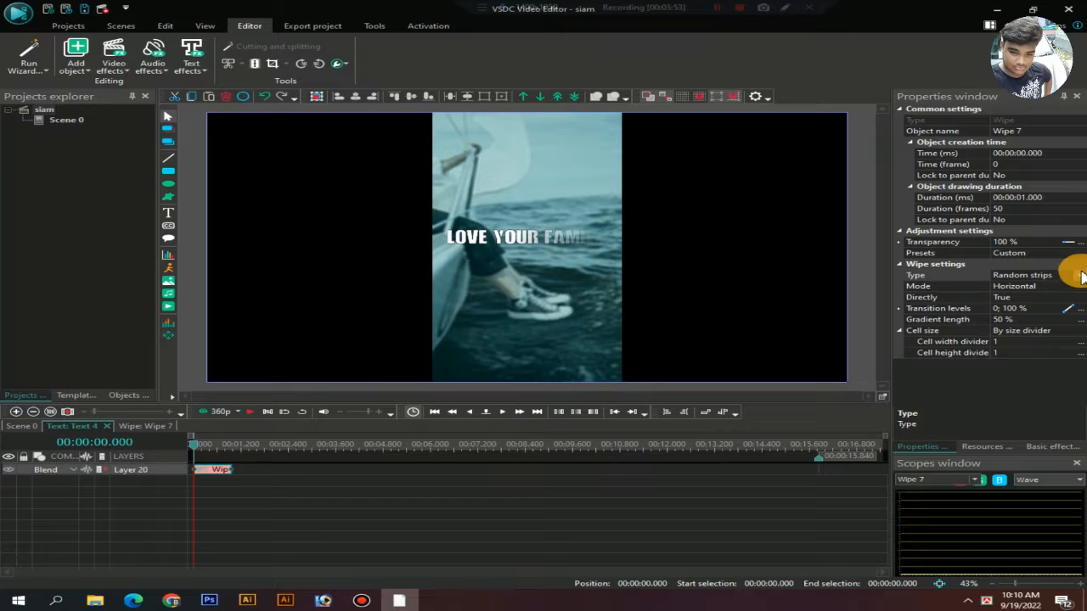
Step: Set the Work Super Hard caption's opening wipe type to Side and preview the transition
{"action": "left_click", "coordinate": [1080, 276]}
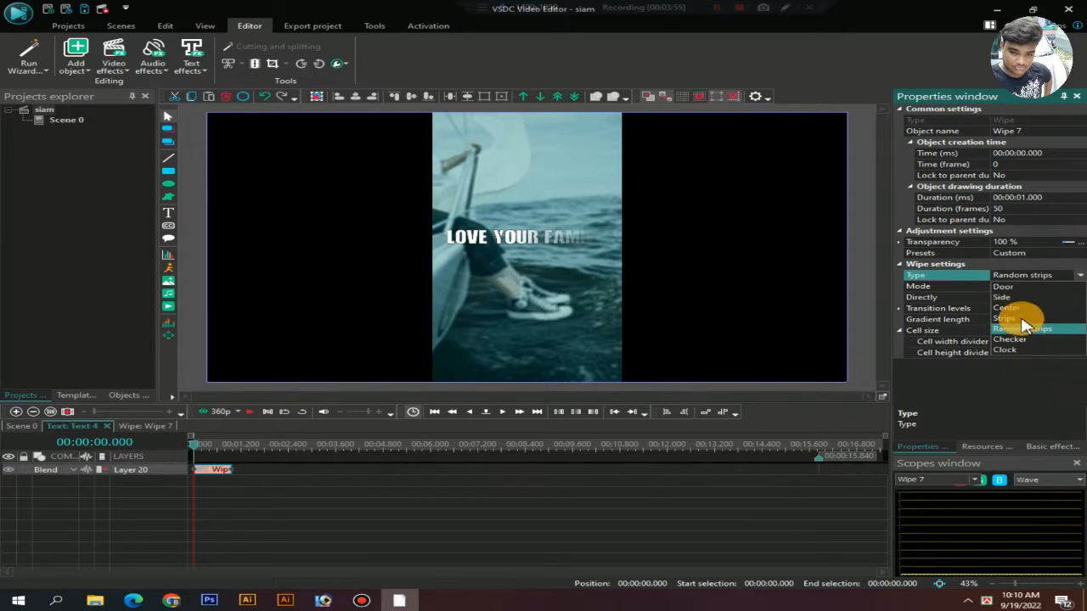
{"action": "left_click", "coordinate": [1009, 296]}
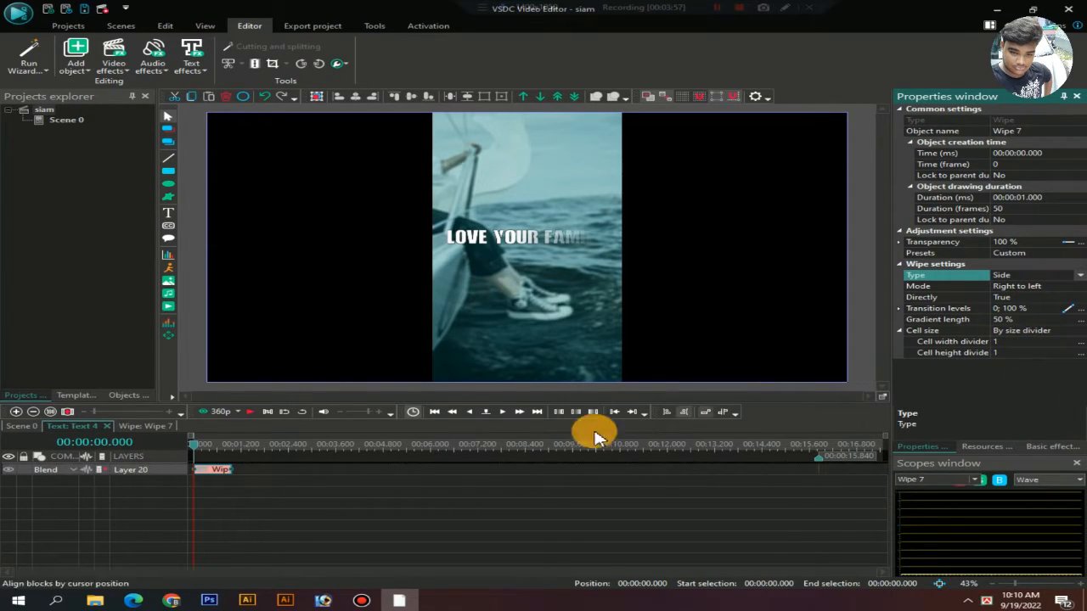
{"action": "left_click", "coordinate": [248, 412]}
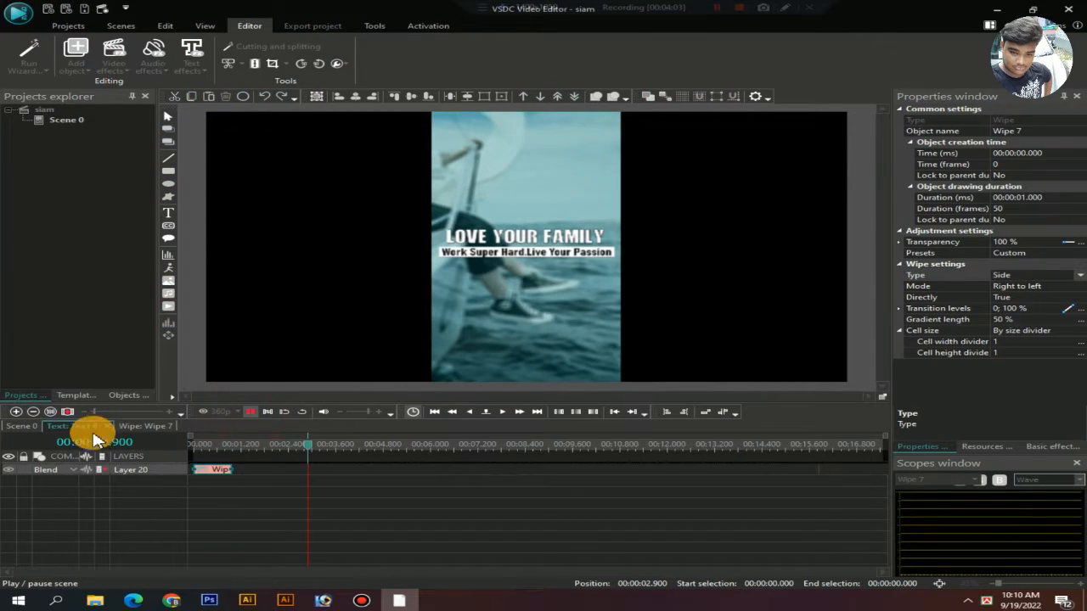
Step: Add a second Wipe transition to the Work Super Hard caption from the main scene, positioned to the end of the scene
{"action": "left_click", "coordinate": [23, 425]}
{"action": "left_click", "coordinate": [88, 479]}
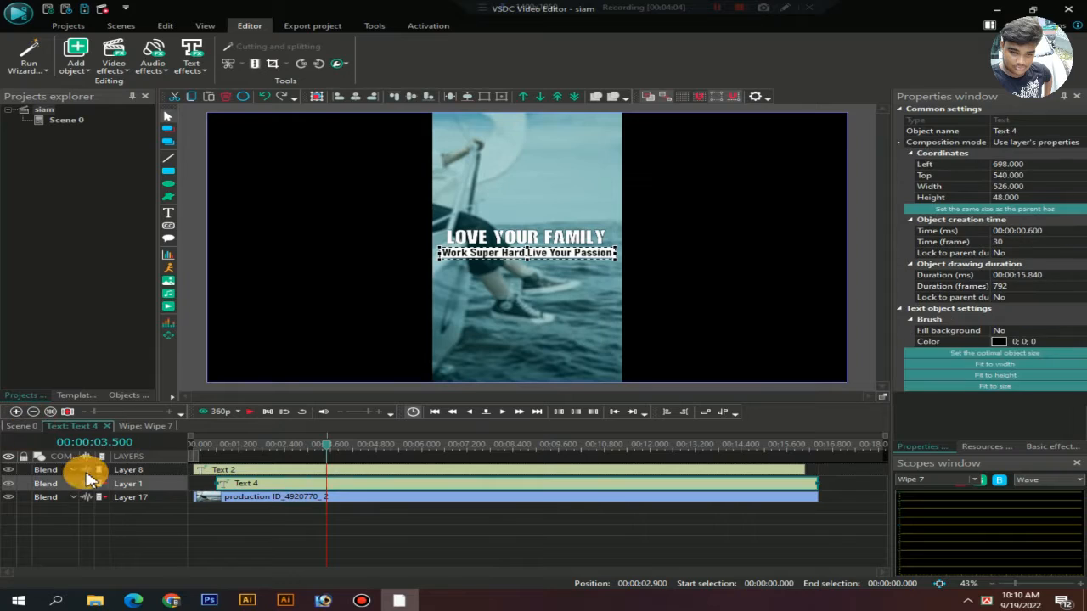
{"action": "left_click", "coordinate": [364, 484]}
{"action": "left_click", "coordinate": [329, 451]}
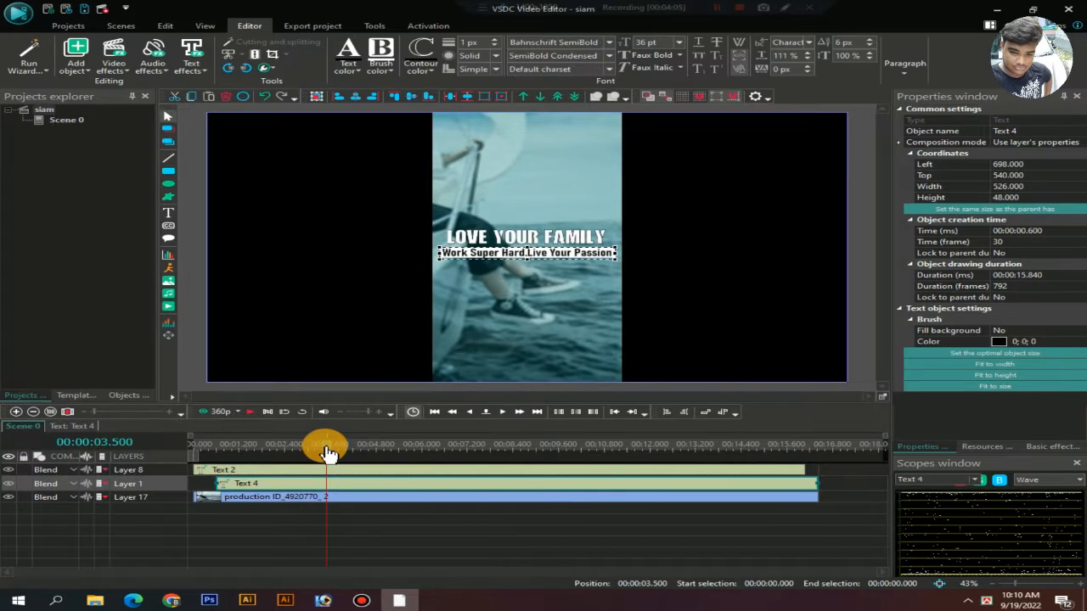
{"action": "left_click", "coordinate": [113, 58]}
{"action": "mouse_move", "coordinate": [142, 195]}
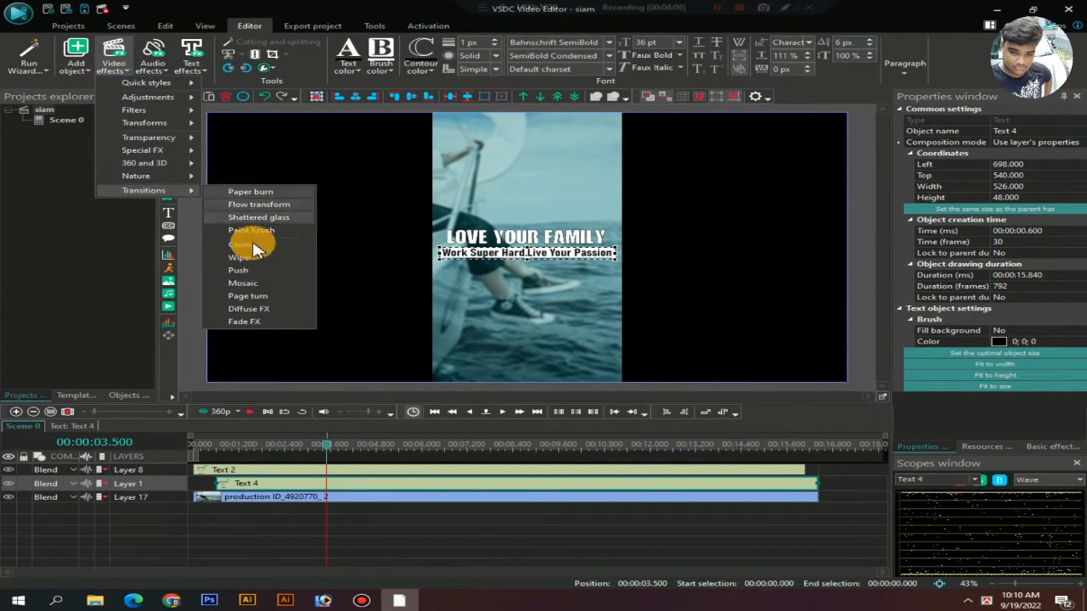
{"action": "left_click", "coordinate": [281, 263]}
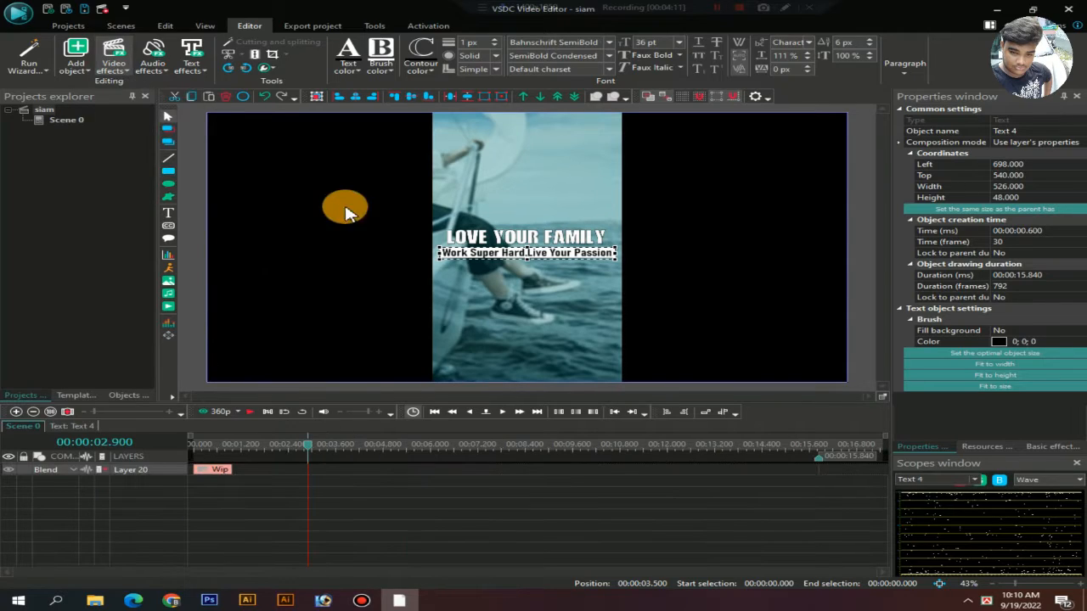
{"action": "left_click", "coordinate": [457, 265]}
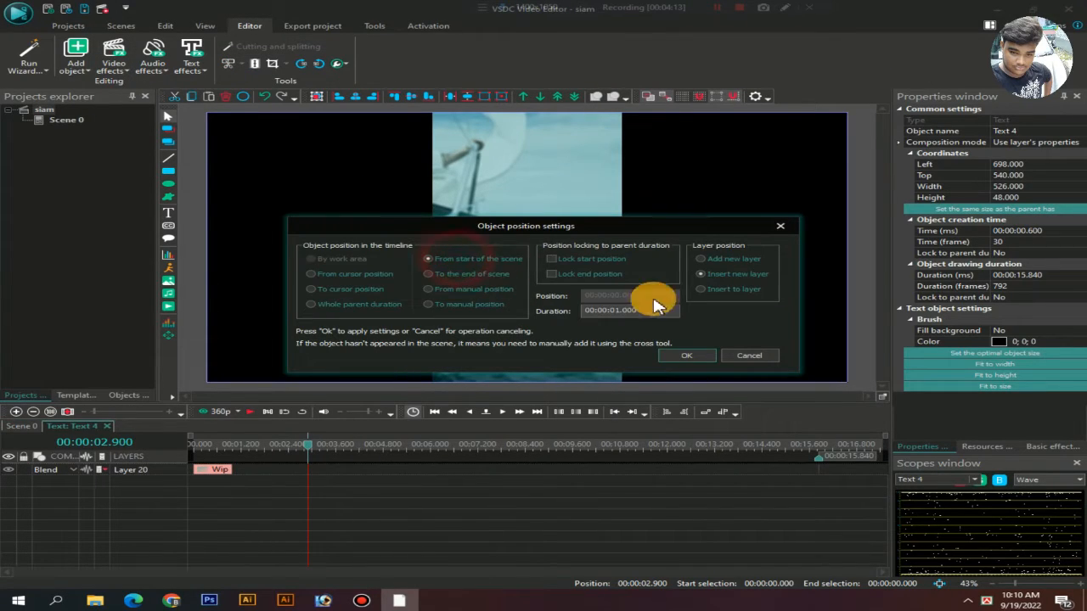
{"action": "left_click", "coordinate": [444, 273]}
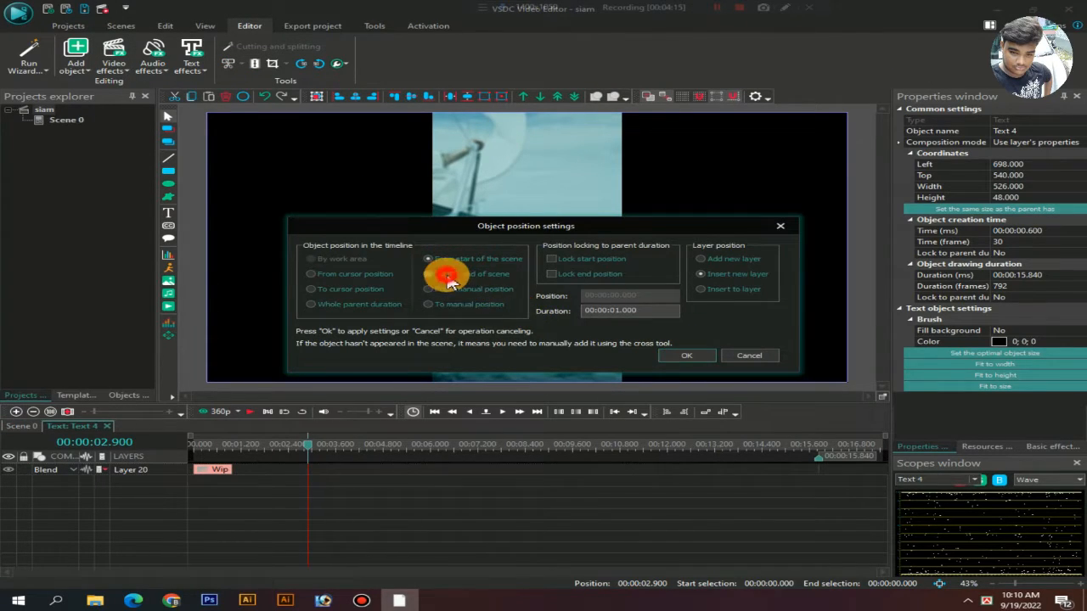
{"action": "left_click", "coordinate": [677, 361]}
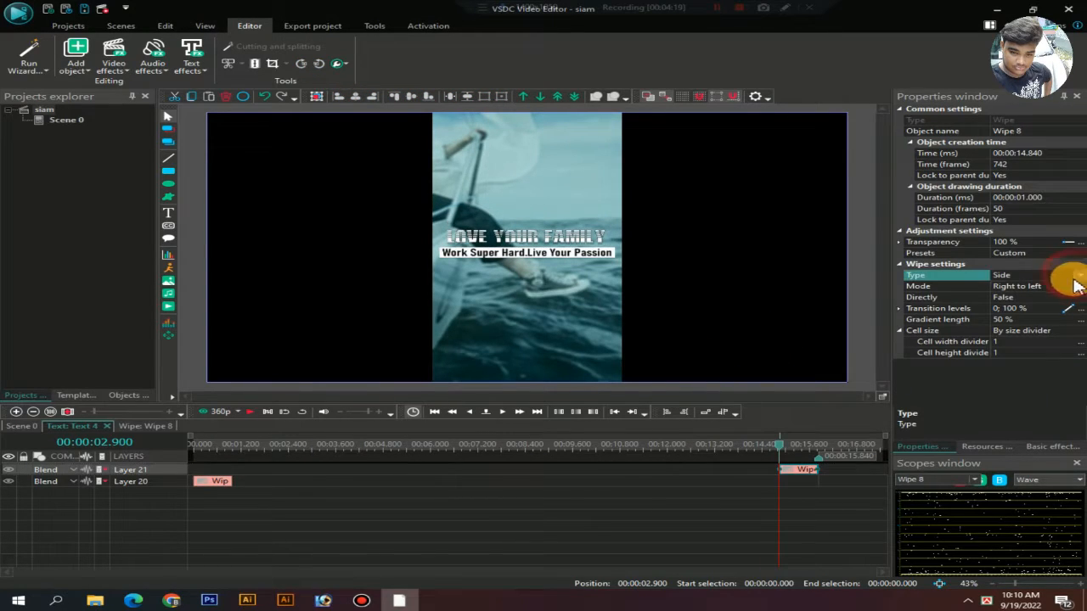
Step: Set the Work Super Hard caption's closing wipe type to Door, preview it, and return to the start of the main scene
{"action": "left_click", "coordinate": [1074, 284]}
{"action": "left_click", "coordinate": [1014, 297]}
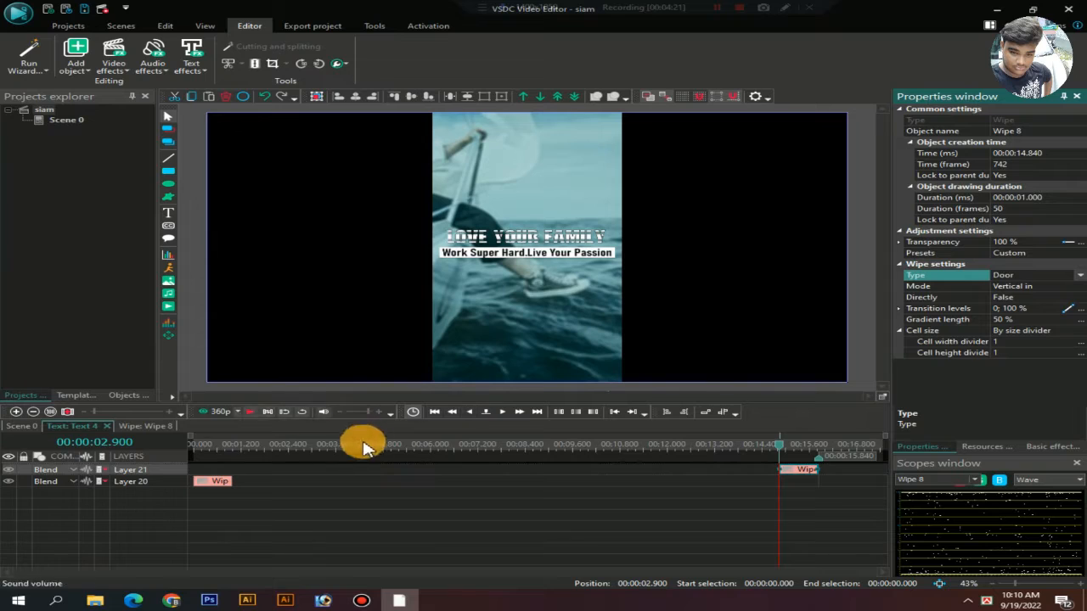
{"action": "left_click", "coordinate": [251, 411]}
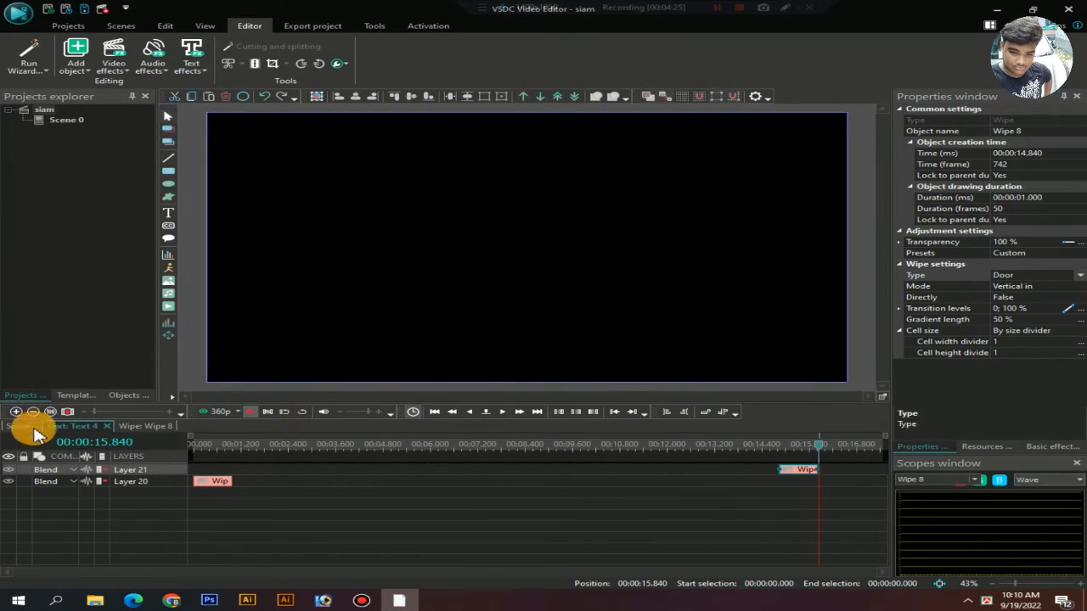
{"action": "left_click", "coordinate": [22, 426]}
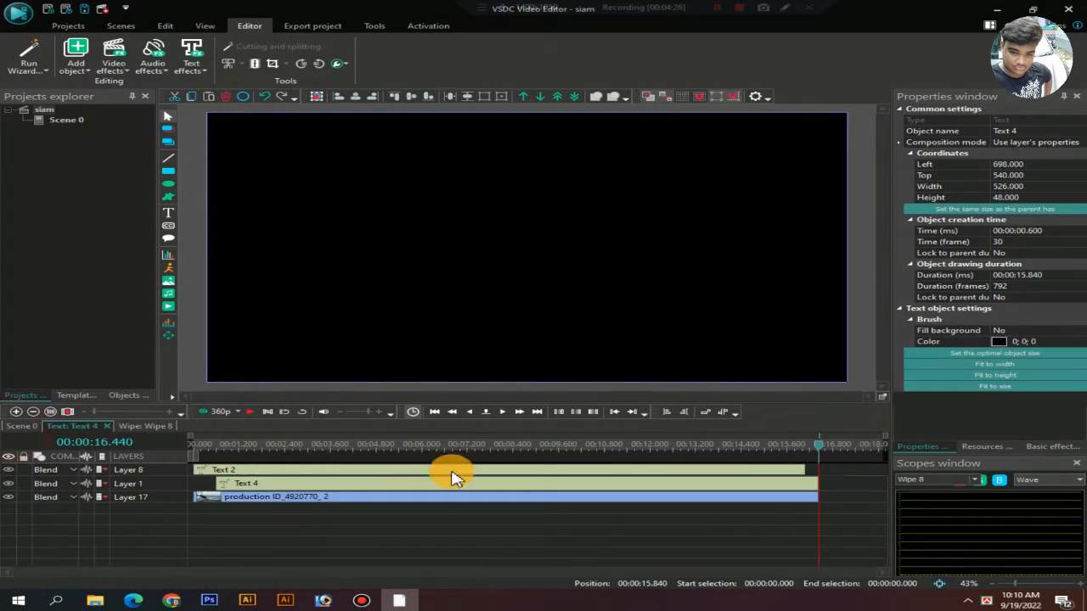
{"action": "left_click", "coordinate": [195, 456]}
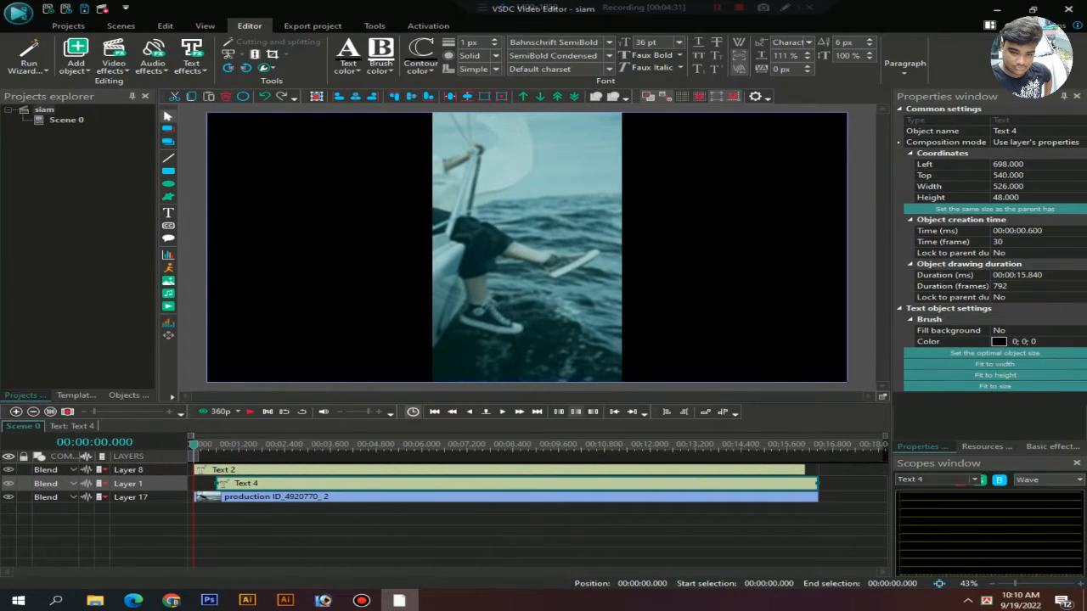
{"action": "left_click", "coordinate": [719, 7]}
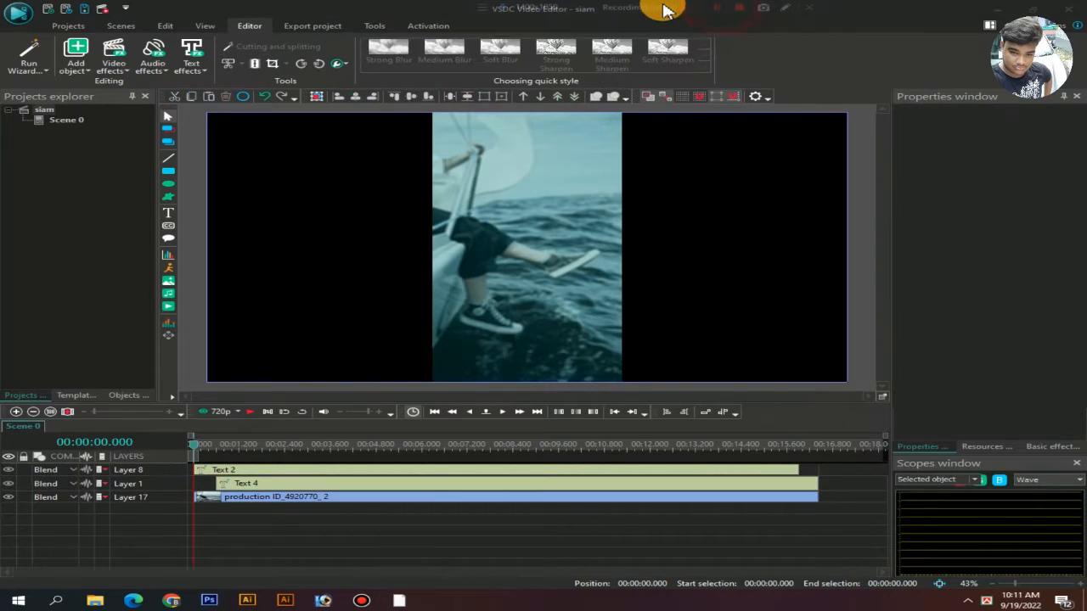
{"action": "left_click", "coordinate": [168, 294]}
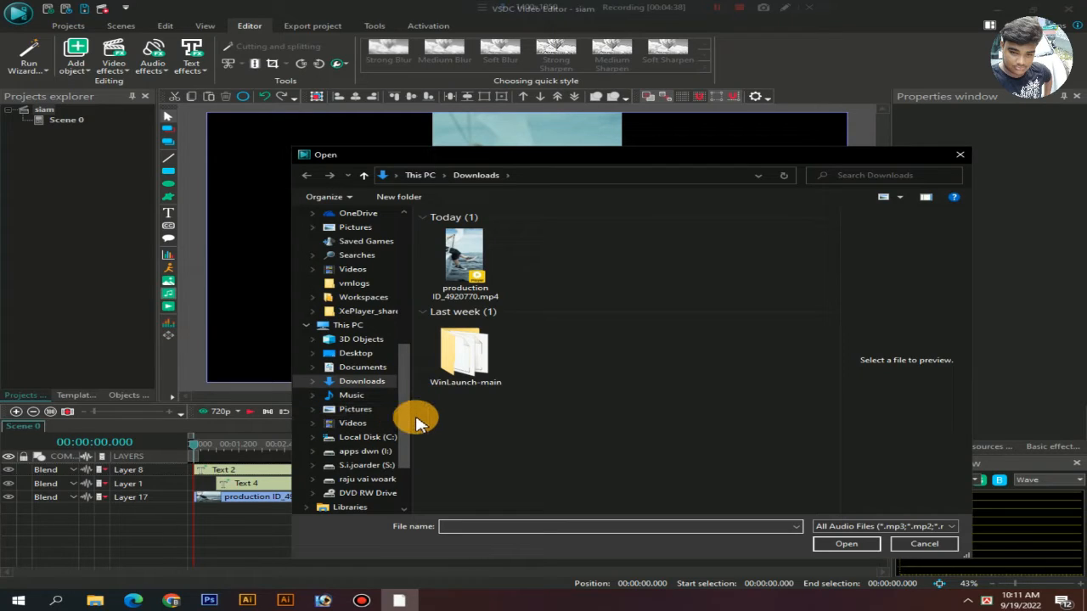
{"action": "left_click_drag", "start_coordinate": [405, 427], "coordinate": [400, 549]}
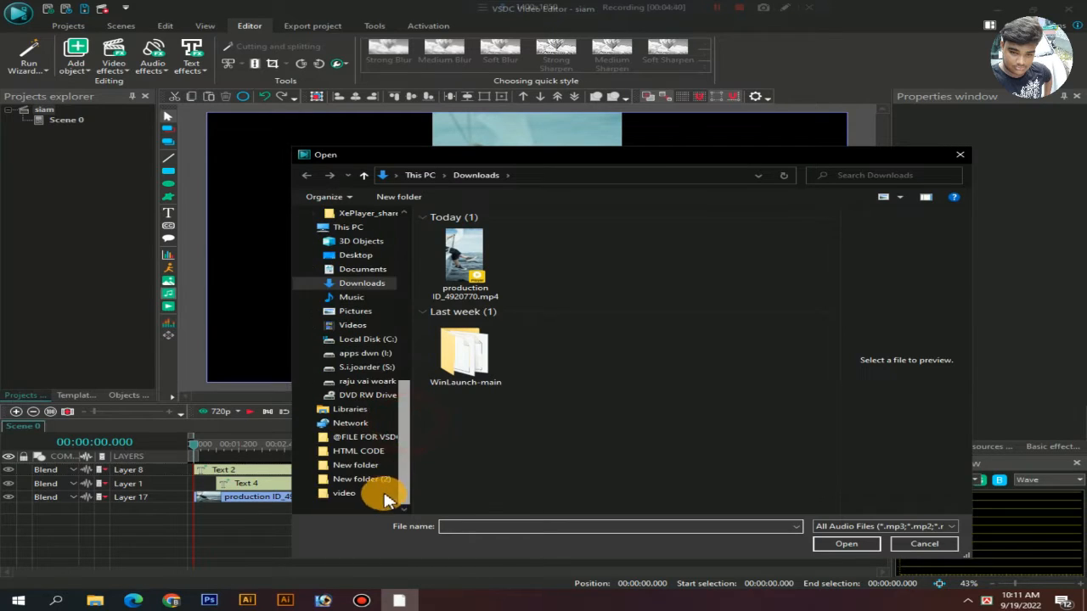
{"action": "left_click", "coordinate": [358, 442]}
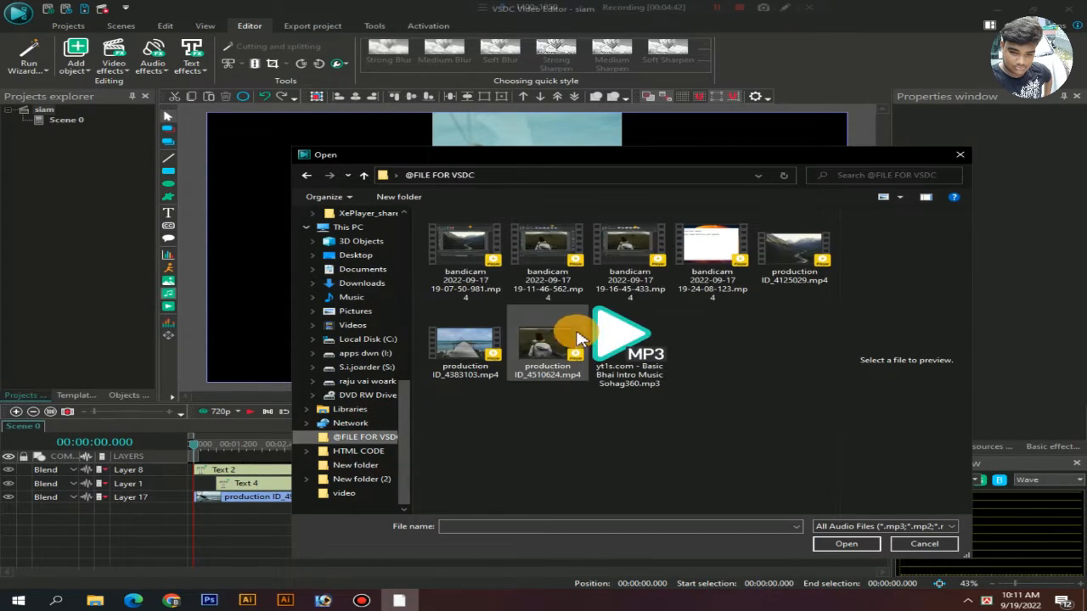
{"action": "left_click", "coordinate": [657, 335]}
{"action": "left_click", "coordinate": [854, 544]}
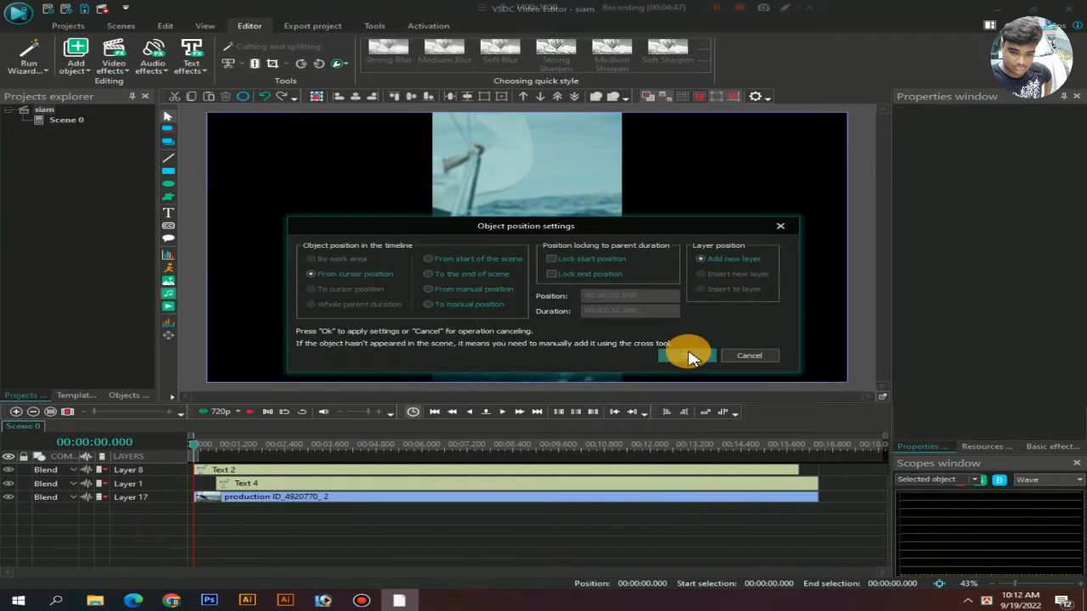
{"action": "left_click", "coordinate": [688, 353]}
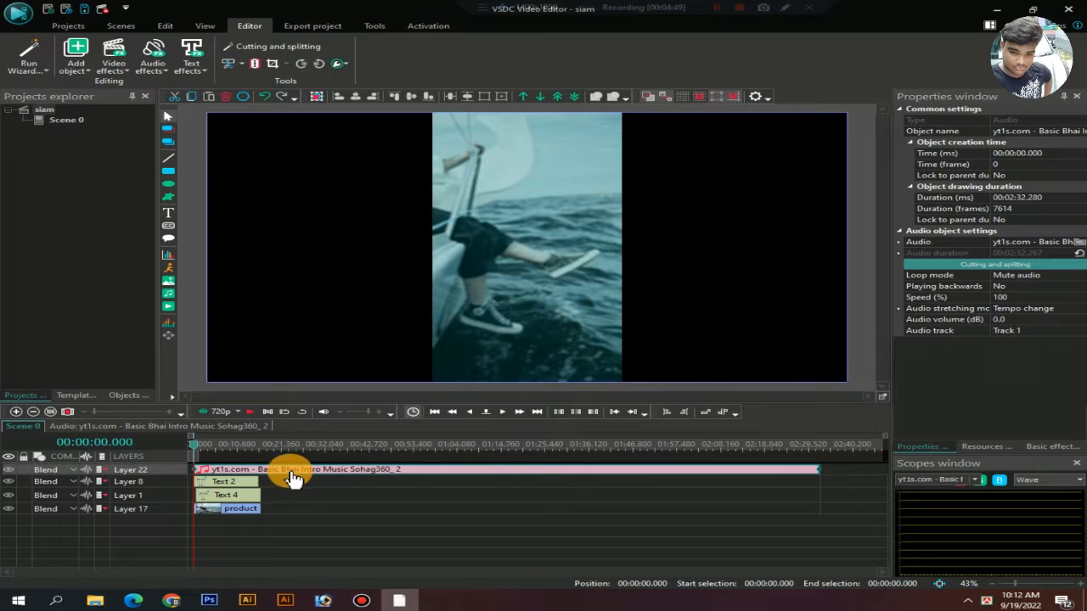
Step: Move the music track below the video layer and shorten its end to match the end of the video clip
{"action": "left_click_drag", "start_coordinate": [291, 478], "coordinate": [229, 532]}
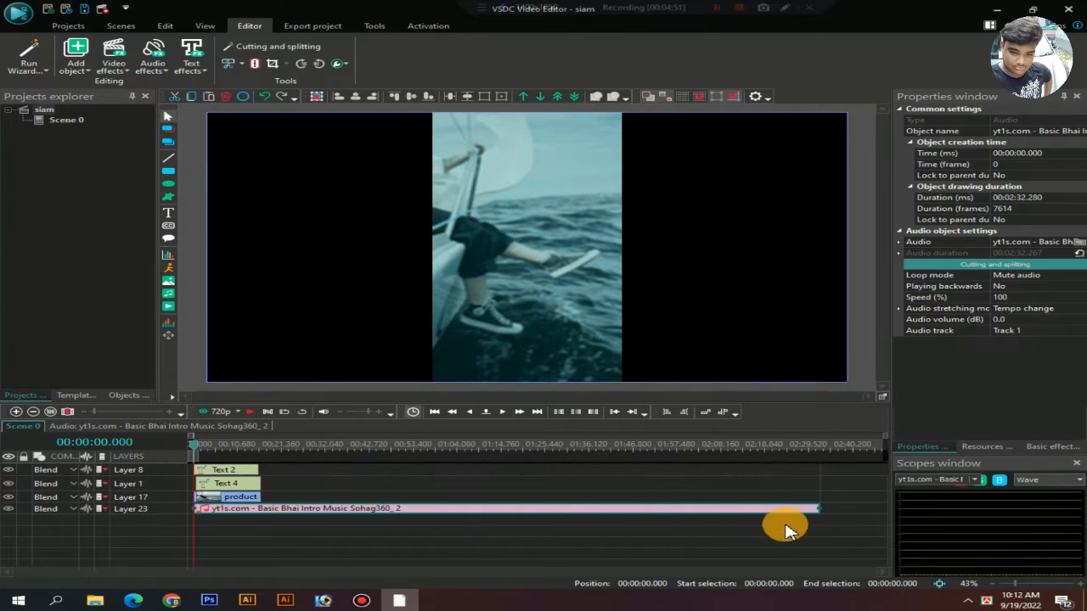
{"action": "left_click_drag", "start_coordinate": [816, 507], "coordinate": [316, 549]}
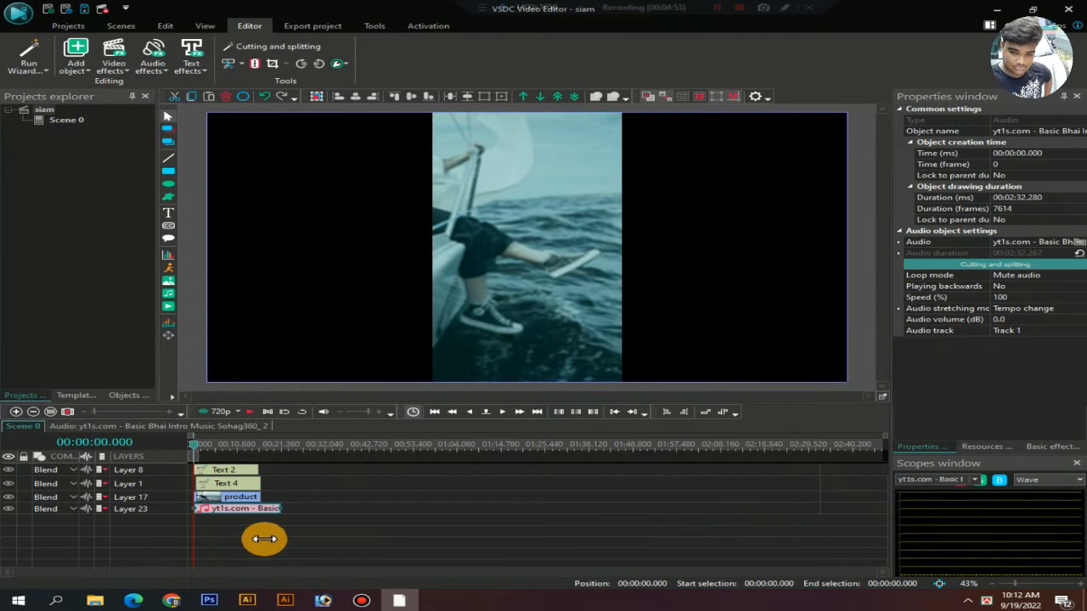
{"action": "left_click", "coordinate": [722, 556]}
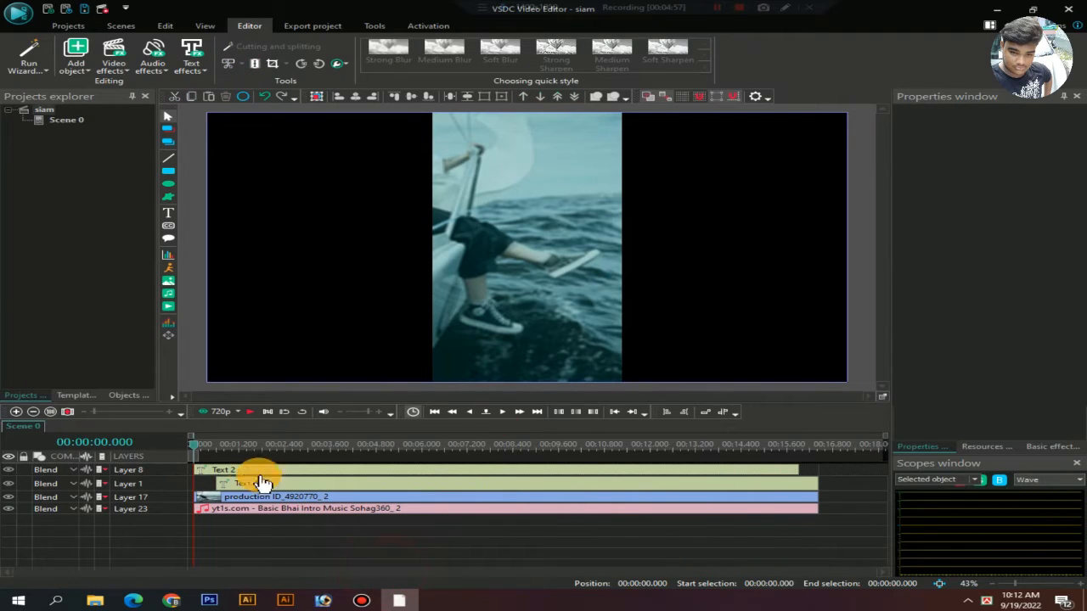
Step: Set the scene's preview quality to 1080p
{"action": "left_click", "coordinate": [236, 412]}
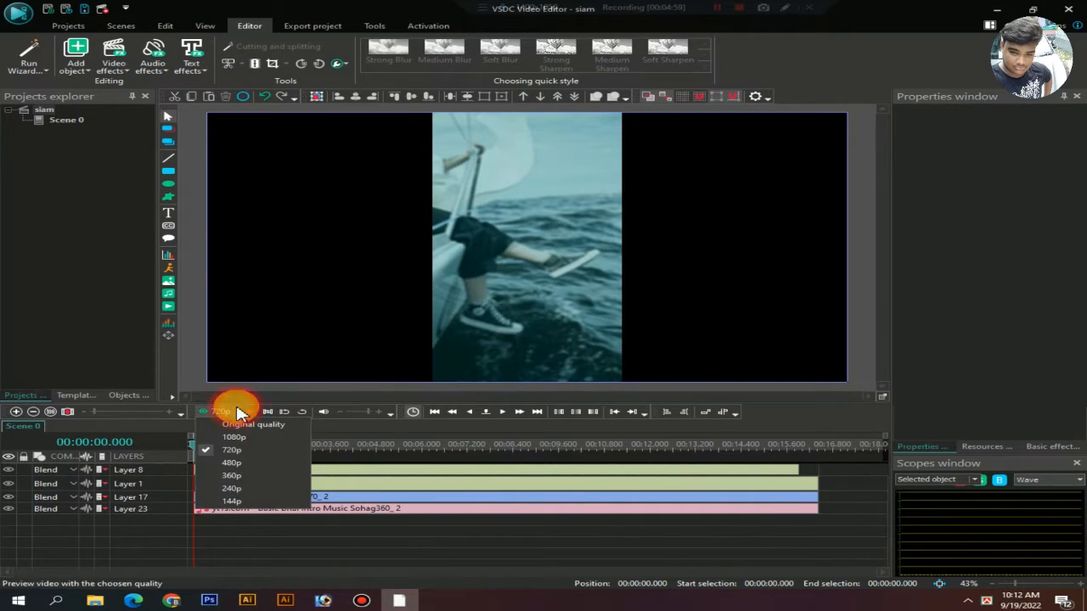
{"action": "left_click", "coordinate": [243, 445]}
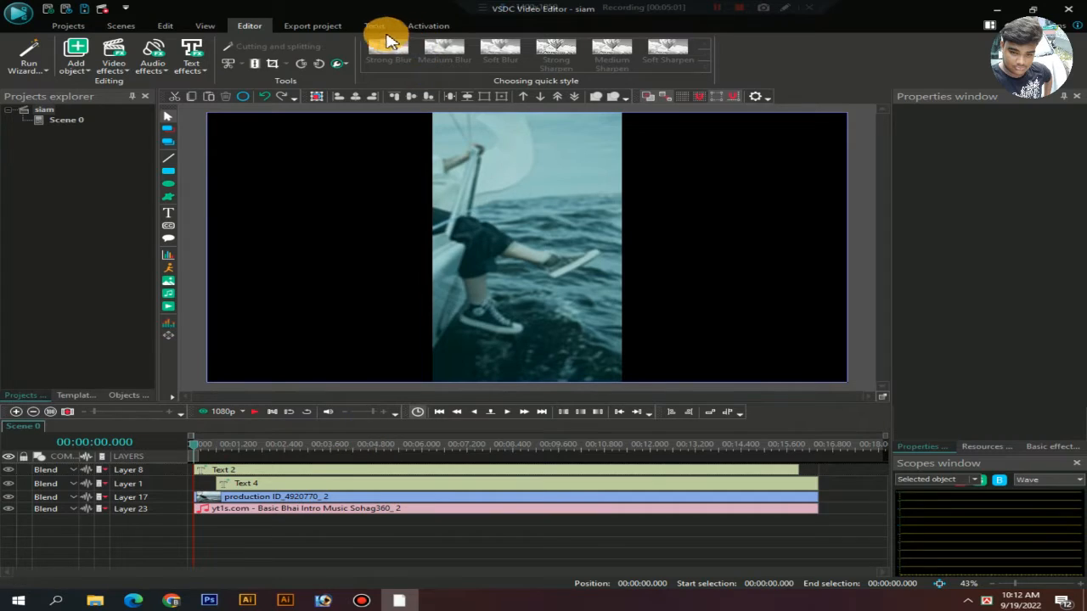
Step: Open the project's export settings, enter the creator's full name as the output title, and return to the file's information
{"action": "left_click", "coordinate": [321, 27]}
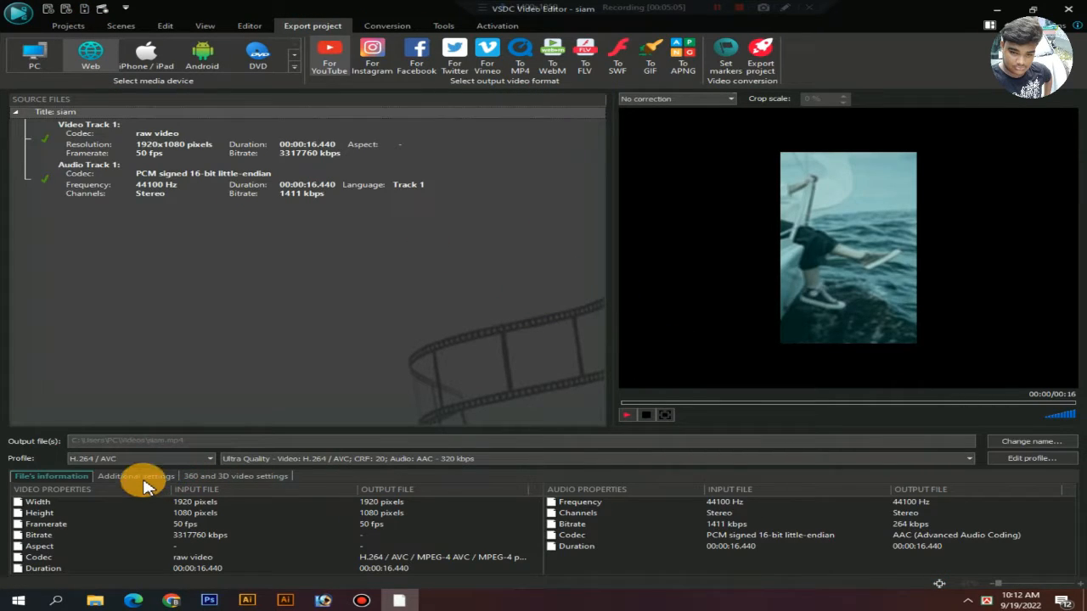
{"action": "left_click", "coordinate": [138, 476]}
{"action": "left_click", "coordinate": [107, 521]}
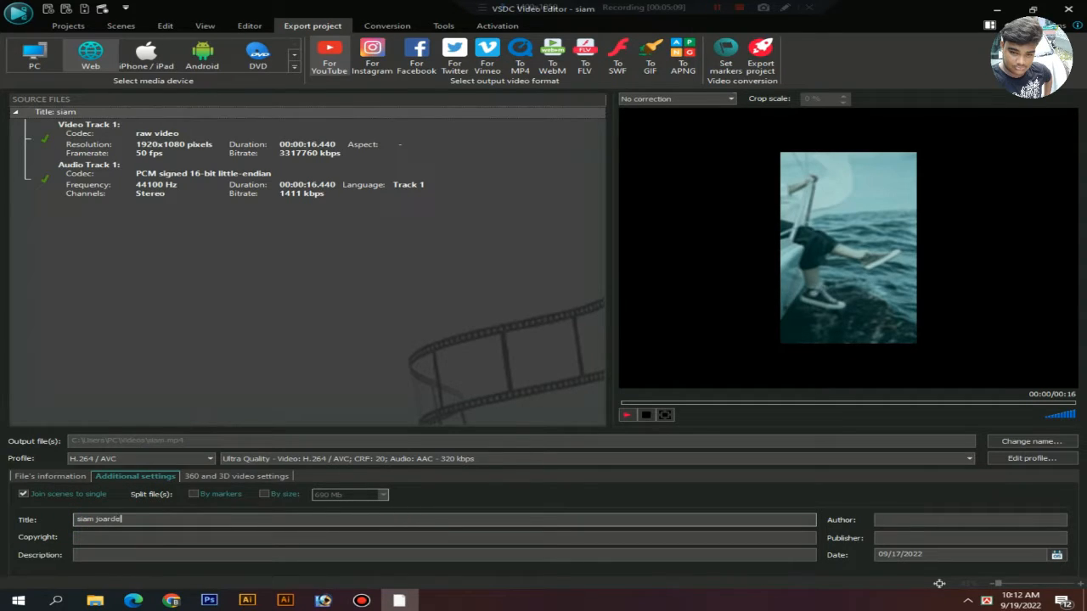
{"action": "type", "text": "joarder"}
{"action": "left_click", "coordinate": [51, 477]}
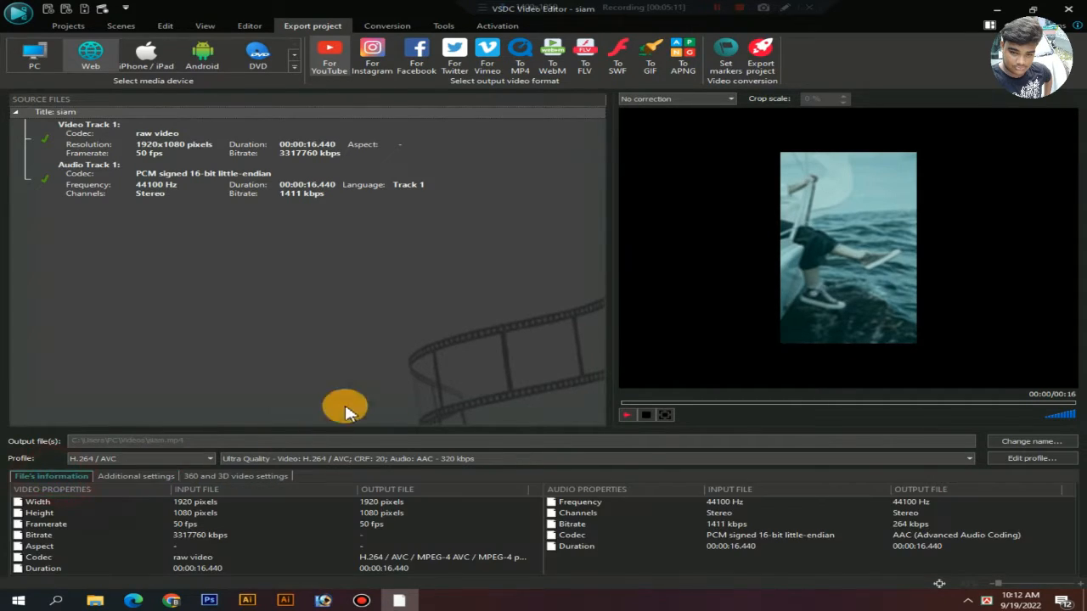
Step: Change the export's output location to the Desktop, keeping the existing MP4 file name
{"action": "left_click", "coordinate": [1029, 442]}
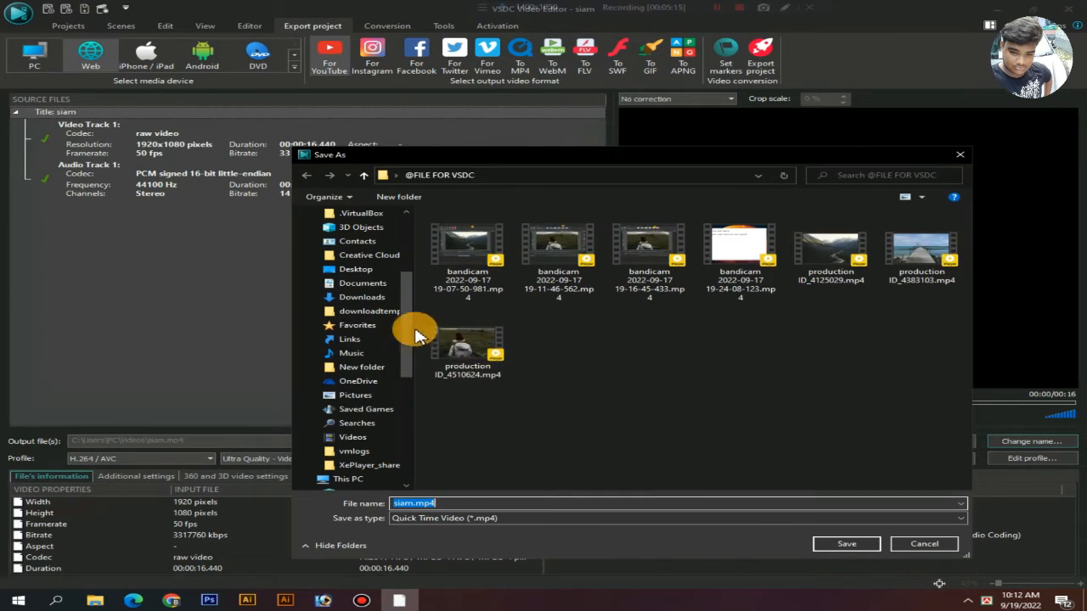
{"action": "scroll", "coordinate": [390, 274], "scroll_direction": "up", "scroll_amount": 4}
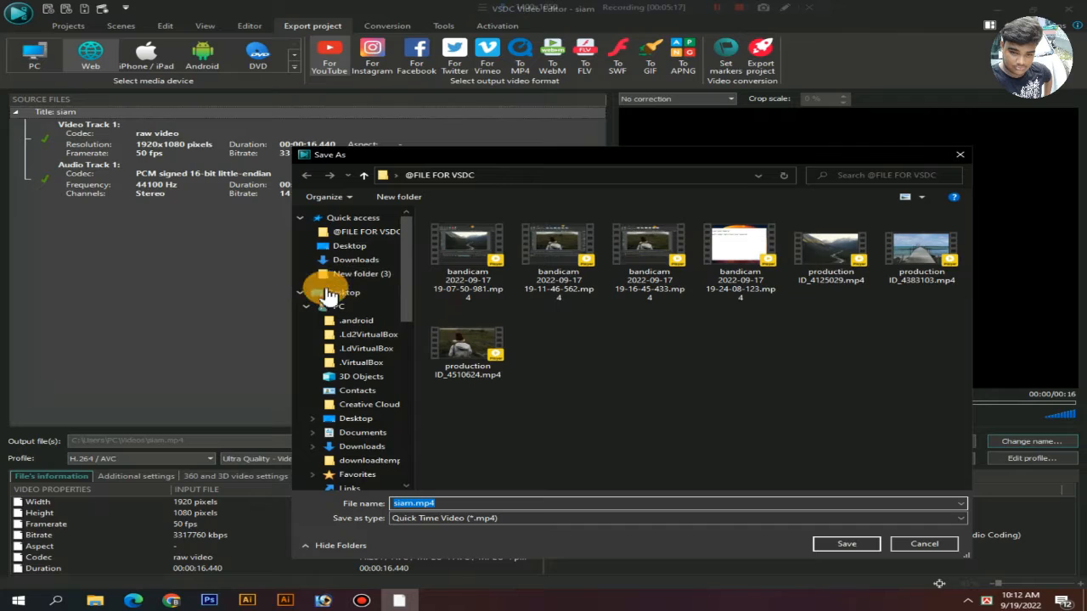
{"action": "left_click", "coordinate": [327, 292]}
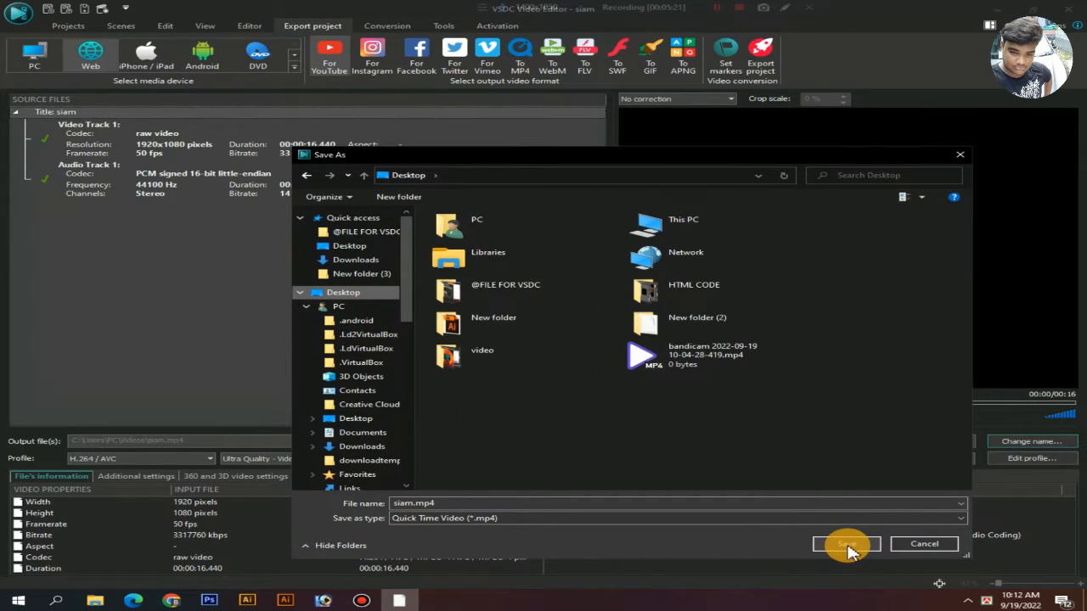
{"action": "left_click", "coordinate": [847, 545]}
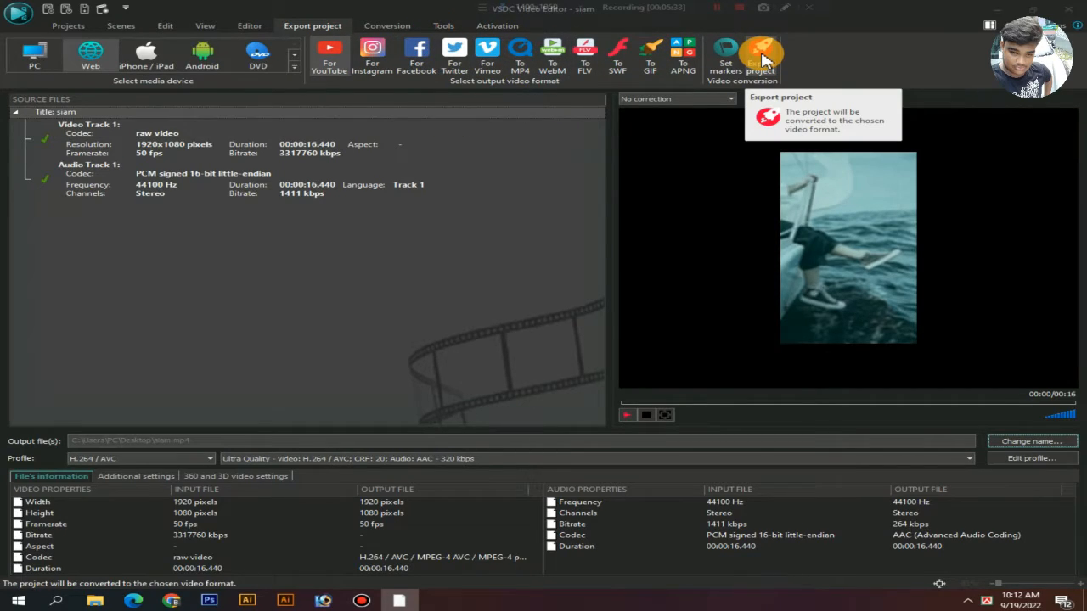
Step: Export the project for YouTube without the premium features and decline uploading the finished video to YouTube
{"action": "left_click", "coordinate": [761, 58]}
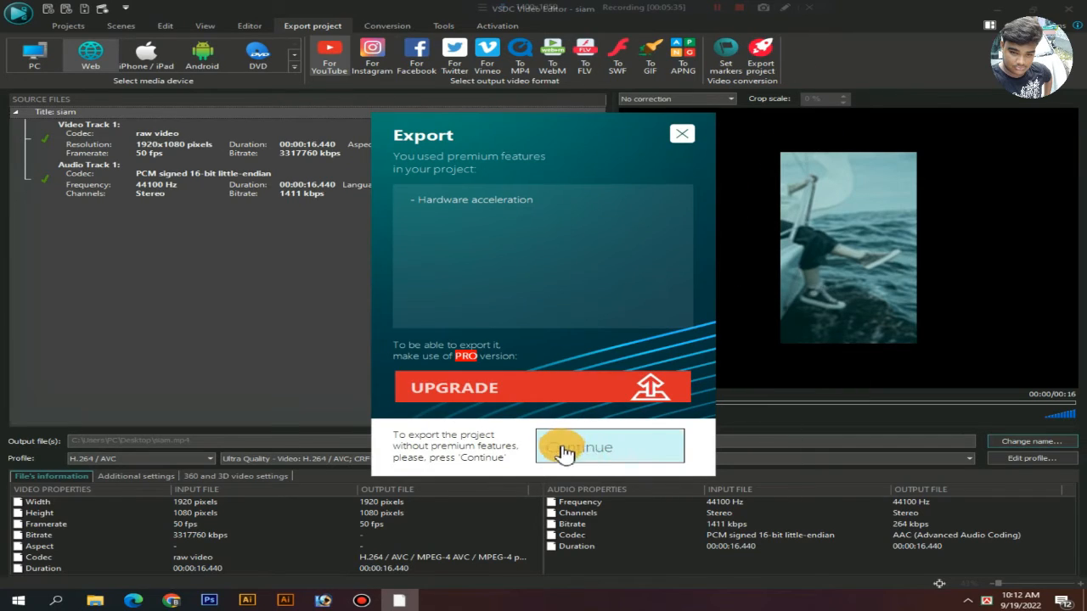
{"action": "left_click", "coordinate": [636, 451]}
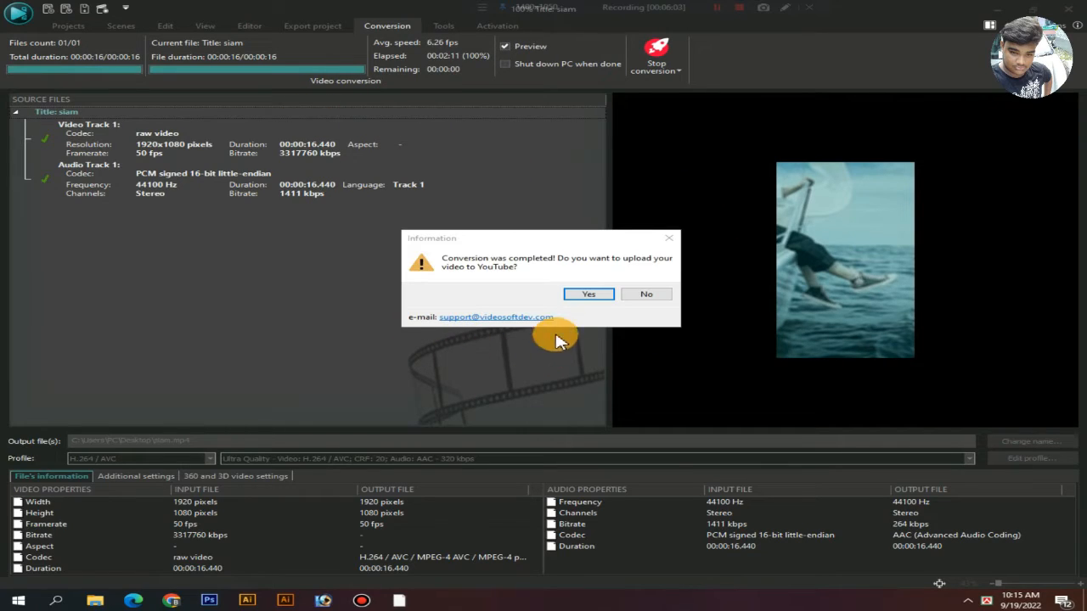
{"action": "left_click", "coordinate": [662, 296]}
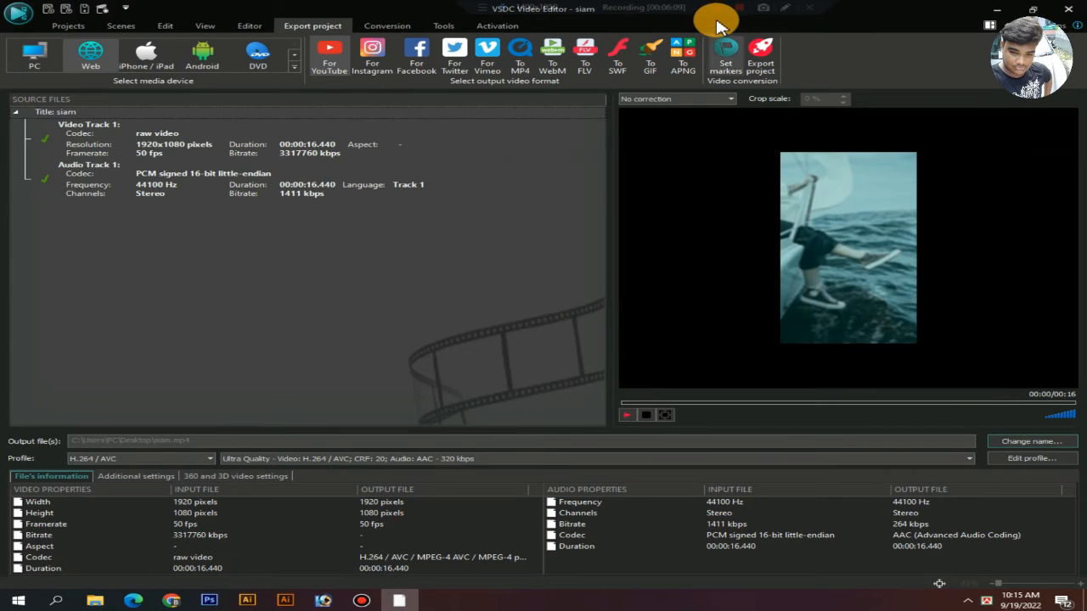